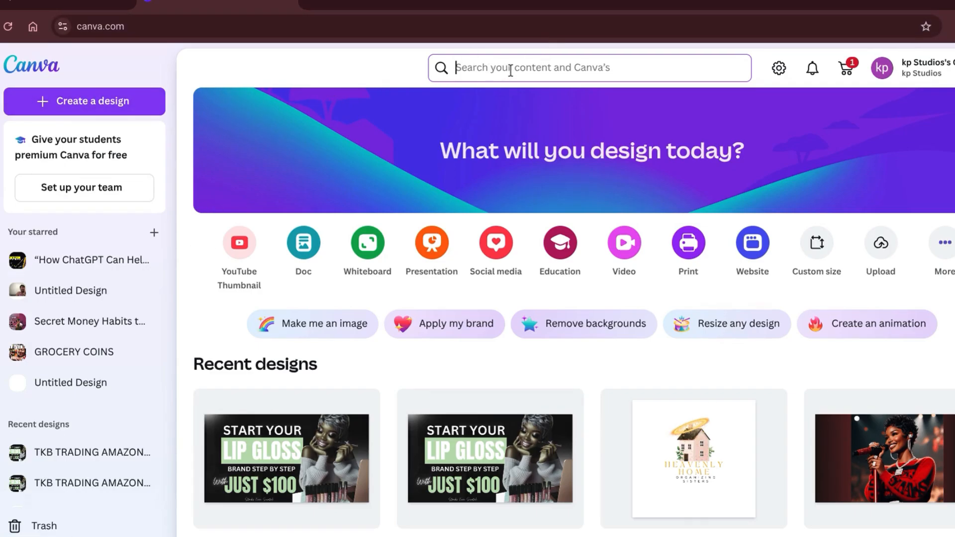
Start creating a new design from the home page.
{"action": "left_click", "coordinate": [65, 103]}
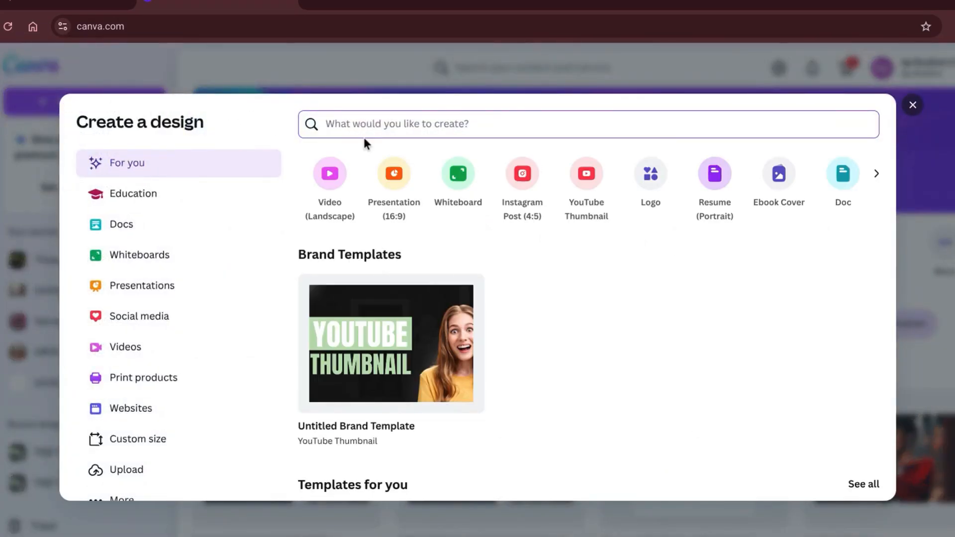
{"action": "type", "text": "F"}
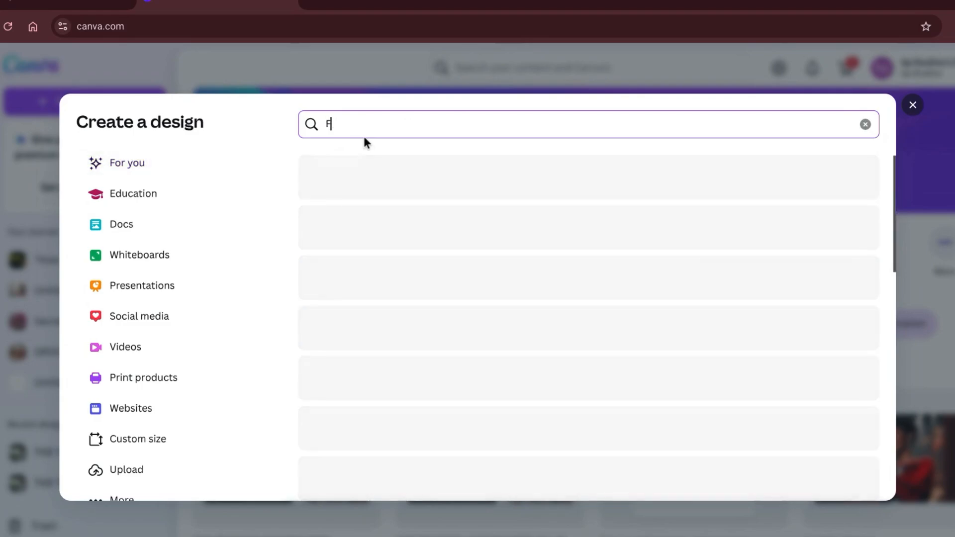
{"action": "type", "text": "lyer"}
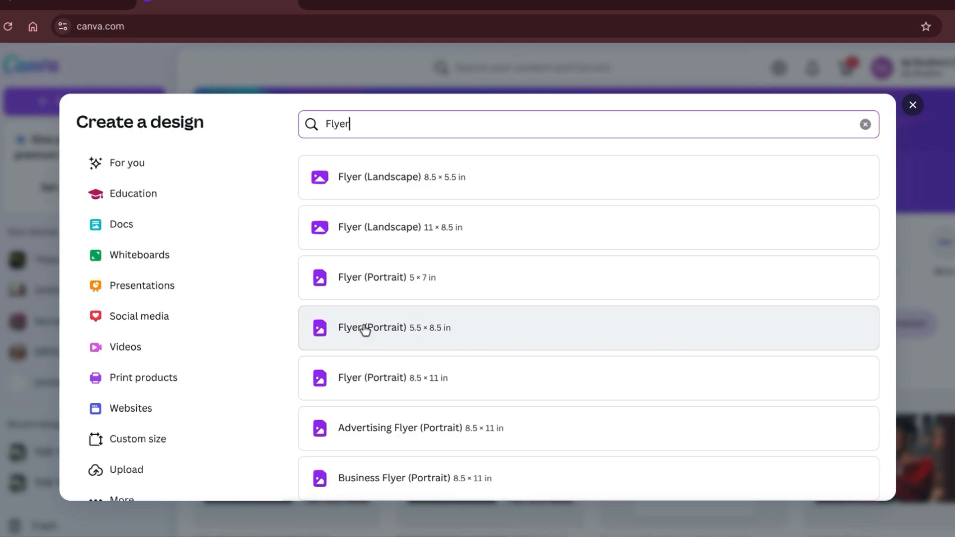
{"action": "key", "text": "BackSpace"}
{"action": "key", "text": "BackSpace"}
{"action": "key", "text": "BackSpace"}
{"action": "key", "text": "BackSpace"}
{"action": "key", "text": "BackSpace"}
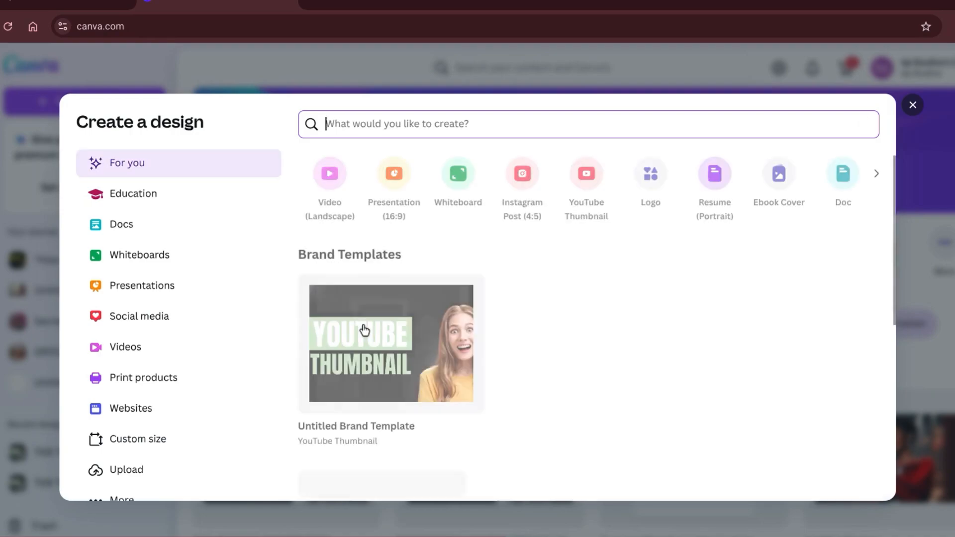
Search the design types for "Inst" and create a blank Instagram Post (Square) at 1080 × 1080 px.
{"action": "type", "text": "Inst"}
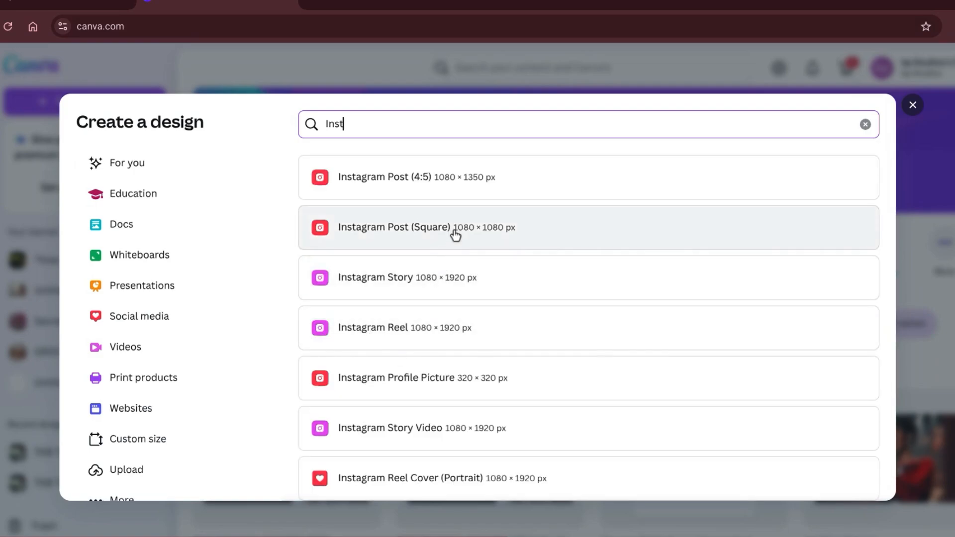
{"action": "left_click", "coordinate": [456, 235]}
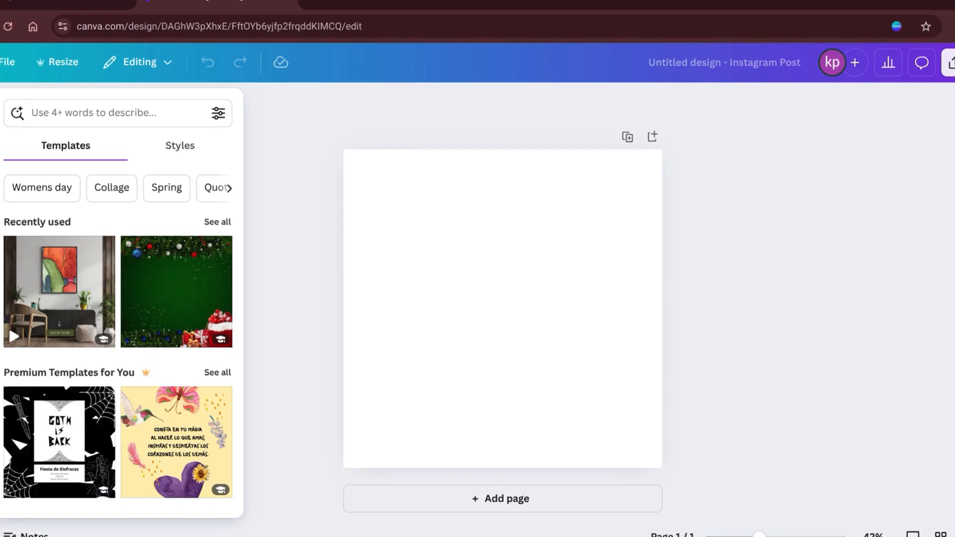
Insert the uploaded pink Flash Sale flyer image and set it as the page background.
{"action": "left_click", "coordinate": [1, 298]}
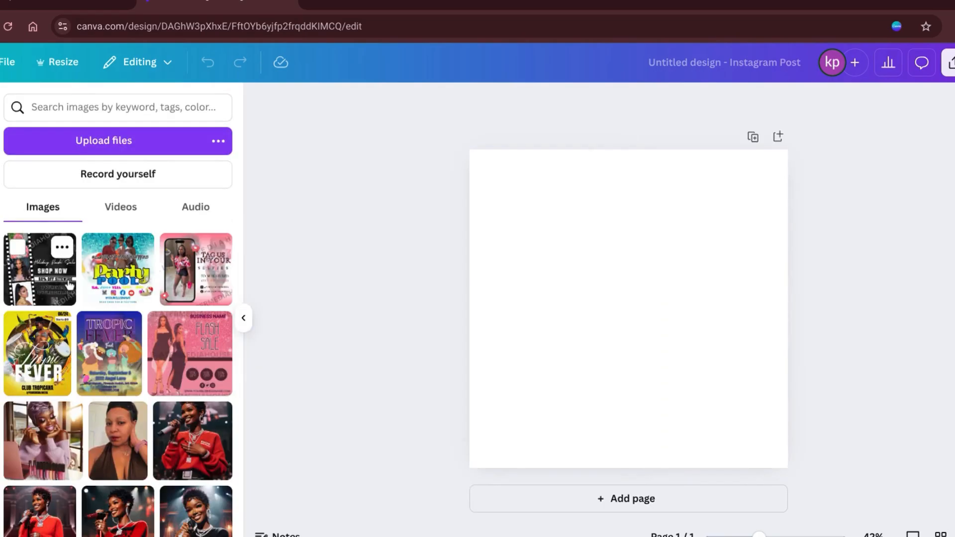
{"action": "left_click", "coordinate": [190, 368]}
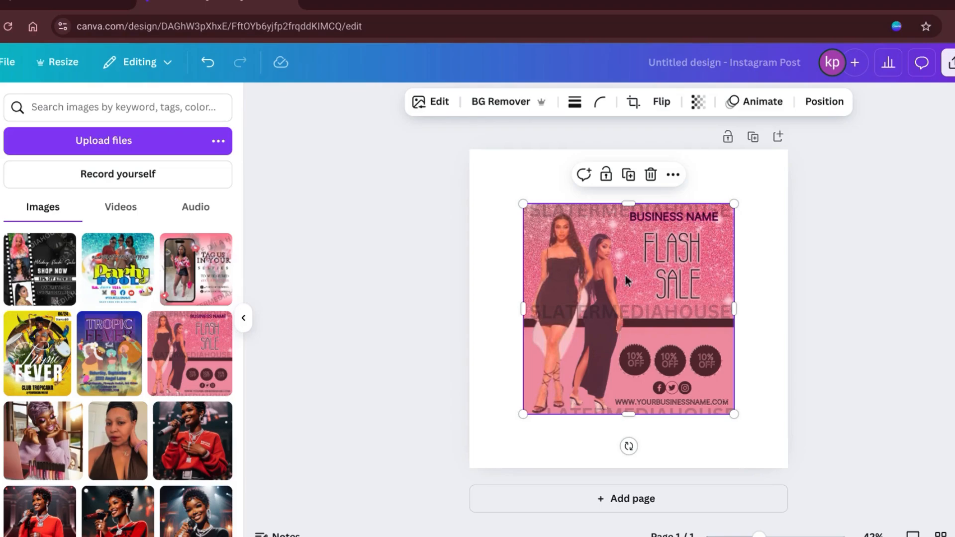
{"action": "left_click", "coordinate": [673, 175]}
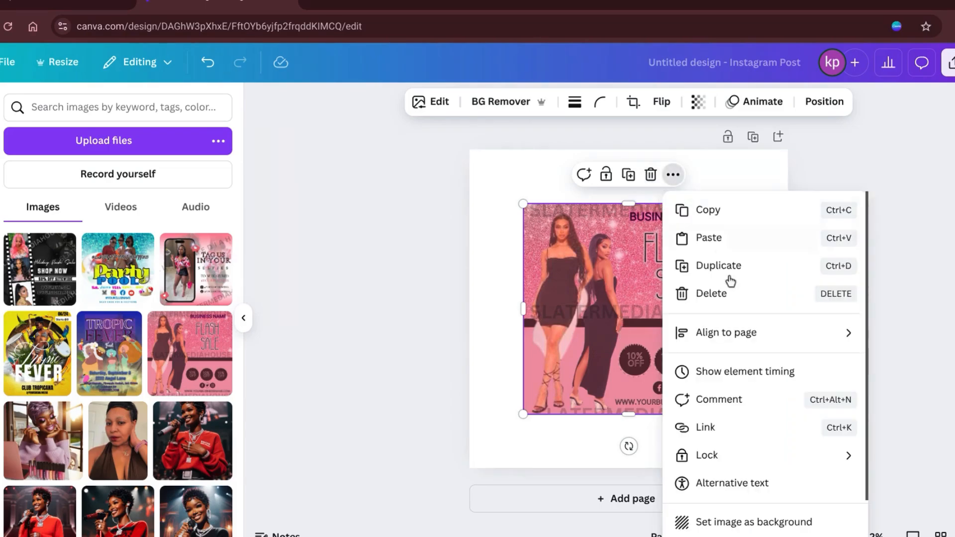
{"action": "left_click", "coordinate": [774, 523]}
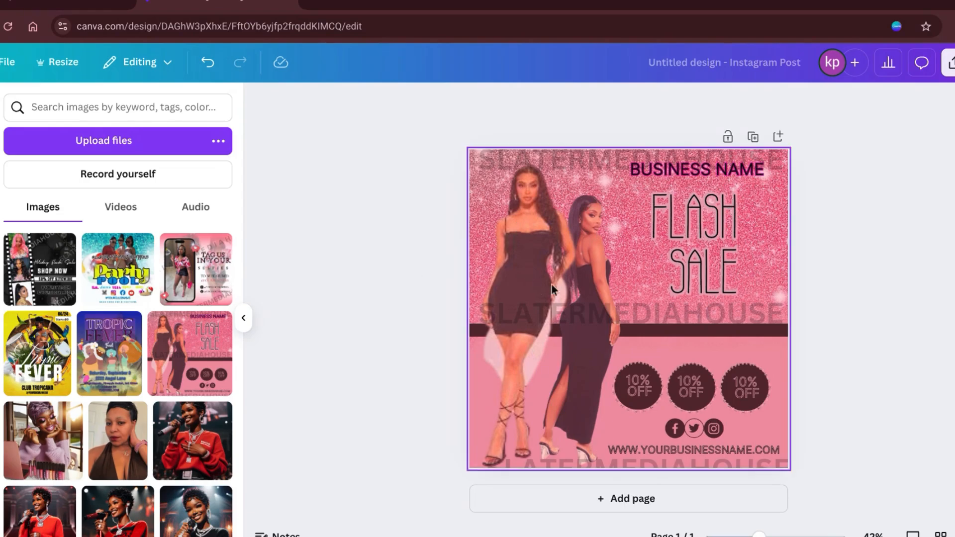
Add a second page and insert a square shape stretched across the full width of its upper half.
{"action": "left_click", "coordinate": [619, 508]}
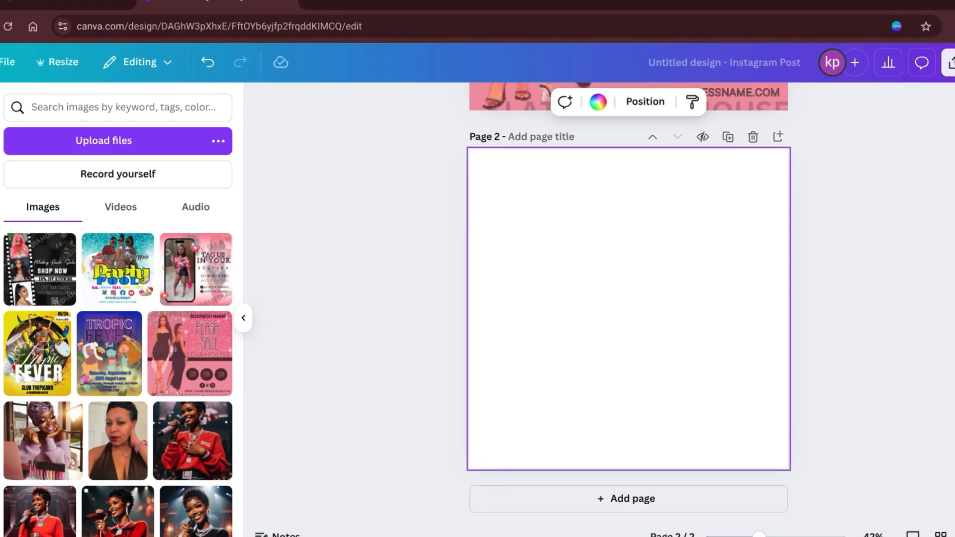
{"action": "left_click", "coordinate": [1, 158]}
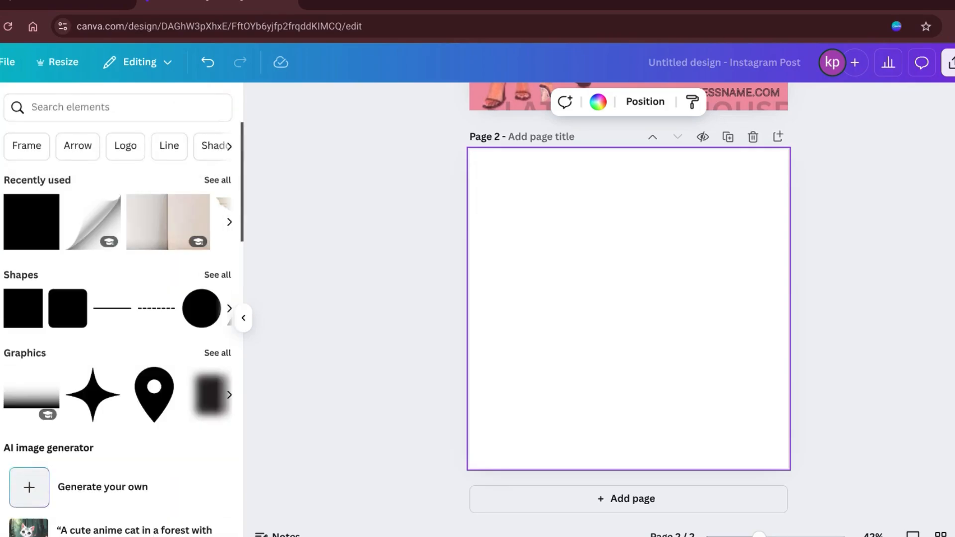
{"action": "left_click", "coordinate": [28, 223]}
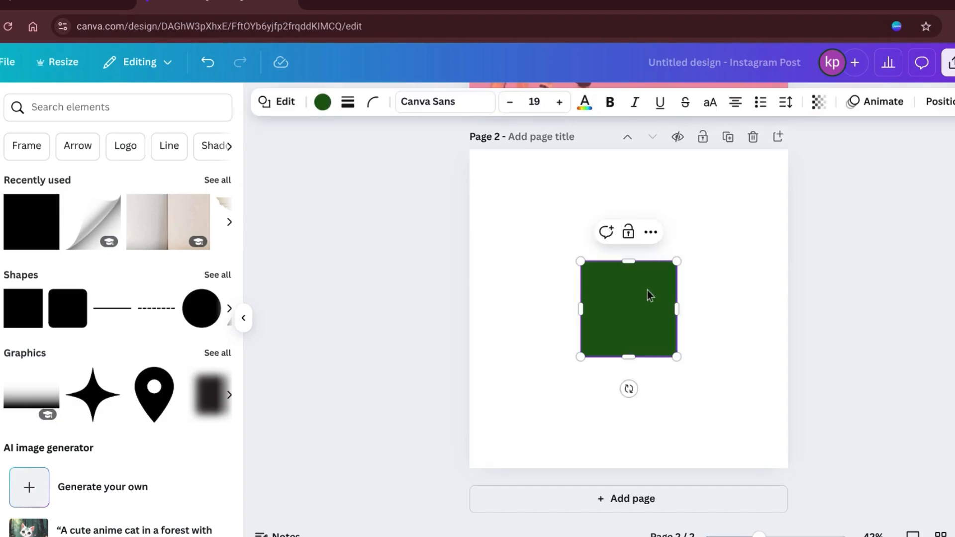
{"action": "left_click_drag", "start_coordinate": [645, 292], "coordinate": [531, 181]}
{"action": "left_click_drag", "start_coordinate": [565, 245], "coordinate": [791, 329]}
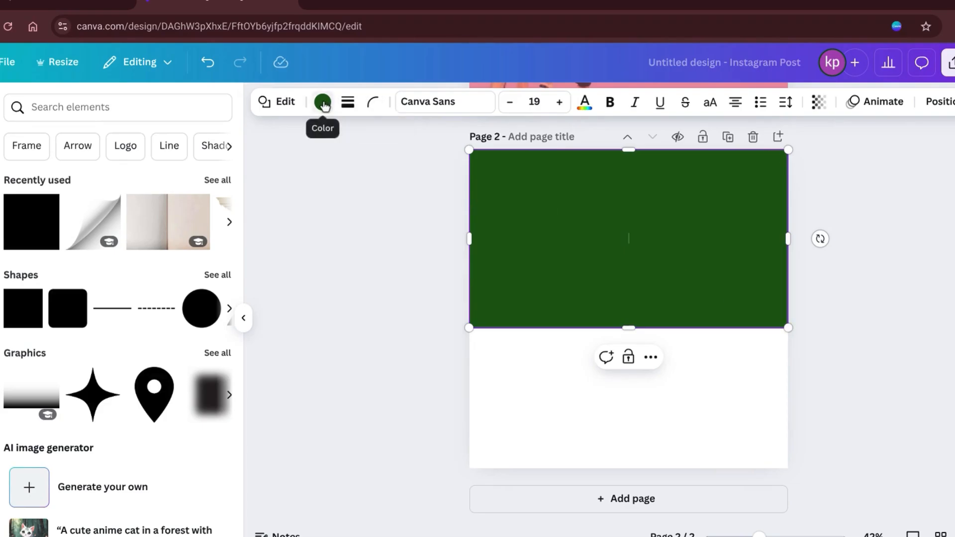
Fill the rectangle with the light pink from the flyer's photo colors and move it to the bottom of page 2.
{"action": "left_click", "coordinate": [322, 103]}
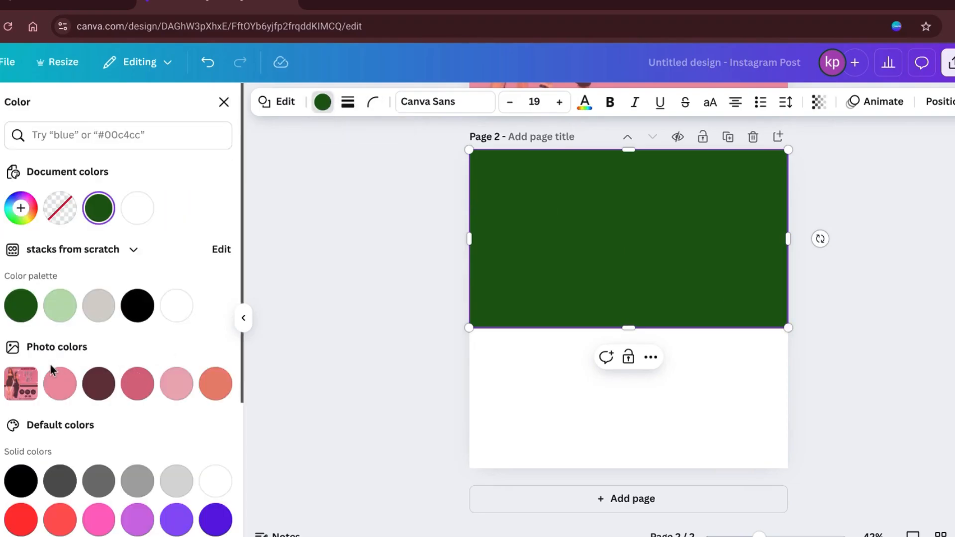
{"action": "left_click", "coordinate": [60, 391]}
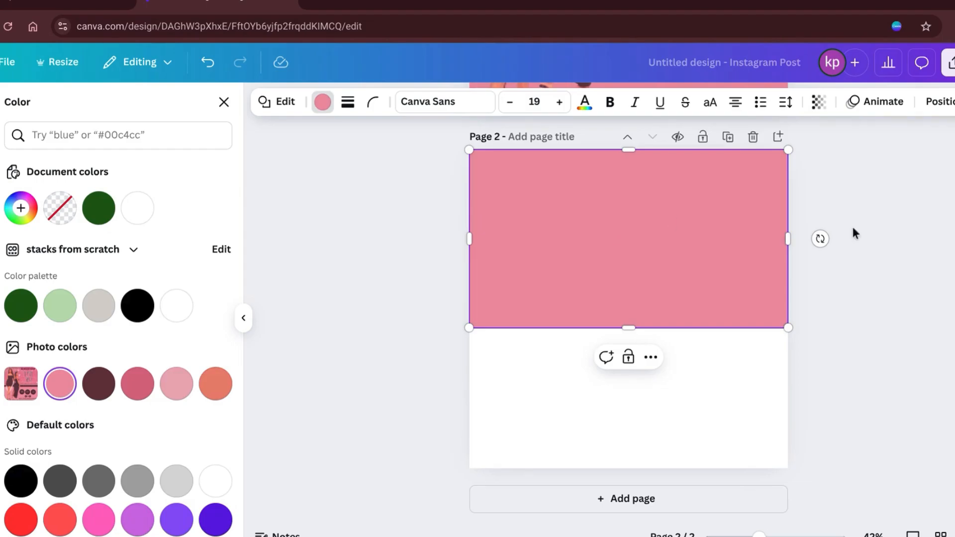
{"action": "left_click_drag", "start_coordinate": [725, 256], "coordinate": [723, 395]}
{"action": "left_click", "coordinate": [825, 282]}
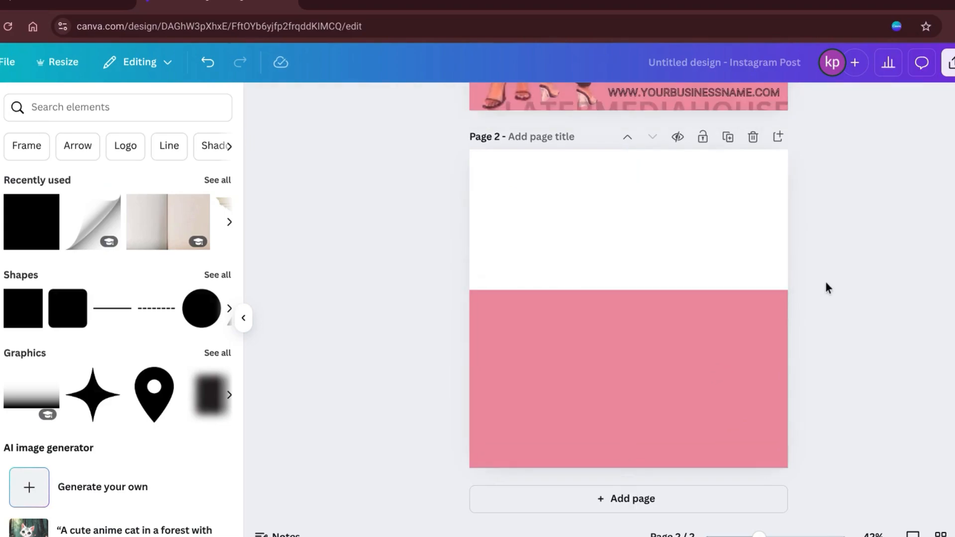
Lower the pink rectangle's top edge so it covers slightly less than half of page 2.
{"action": "scroll", "coordinate": [882, 254], "scroll_direction": "up", "scroll_amount": 5}
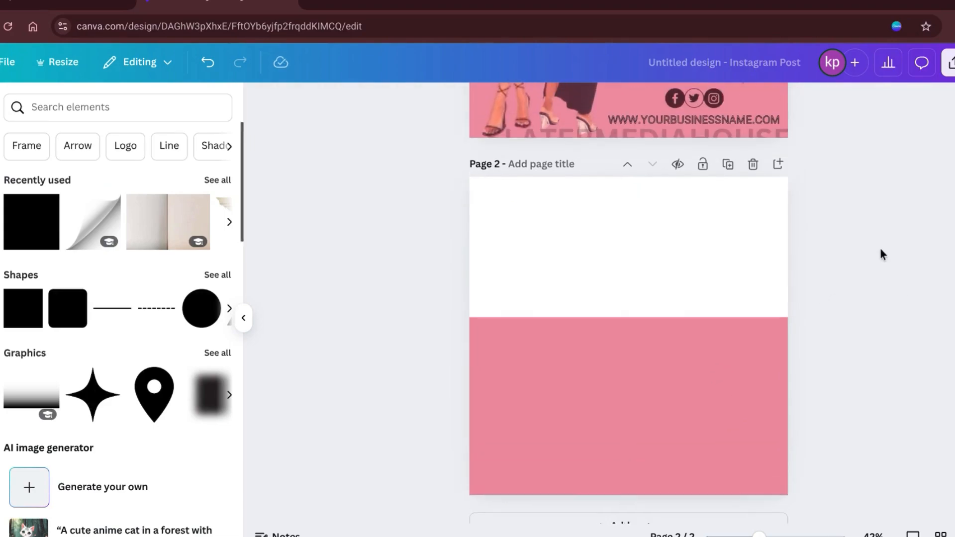
{"action": "scroll", "coordinate": [880, 254], "scroll_direction": "up", "scroll_amount": 1}
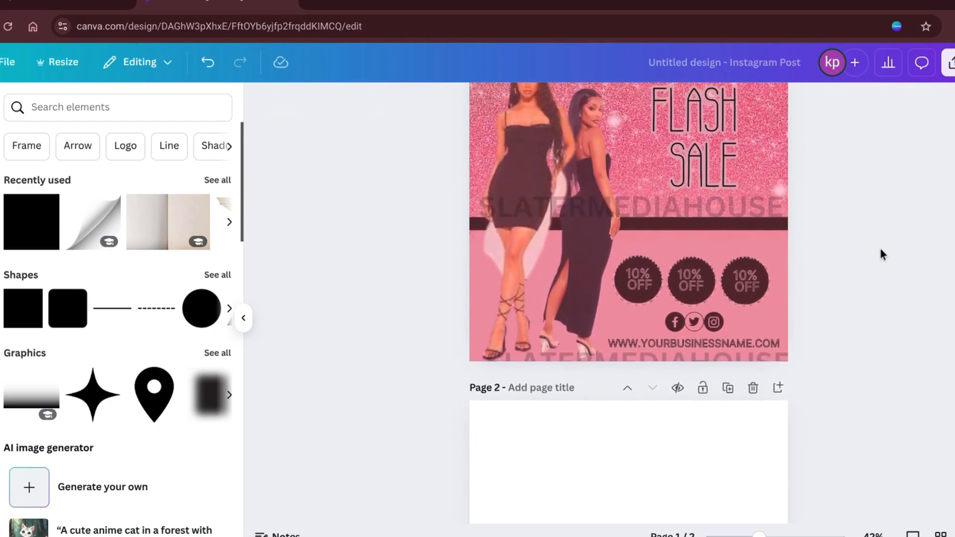
{"action": "scroll", "coordinate": [881, 255], "scroll_direction": "down", "scroll_amount": 3}
{"action": "scroll", "coordinate": [881, 251], "scroll_direction": "down", "scroll_amount": 2}
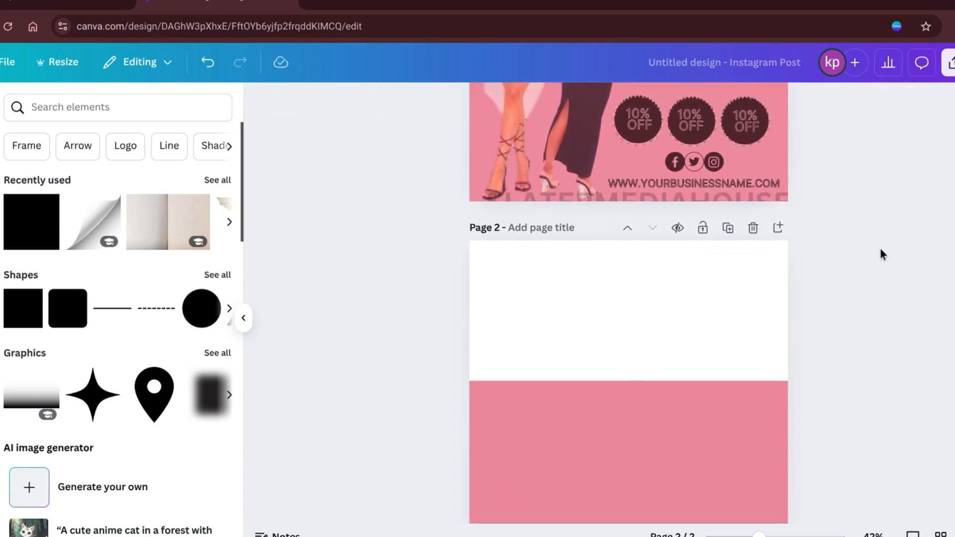
{"action": "left_click", "coordinate": [605, 384]}
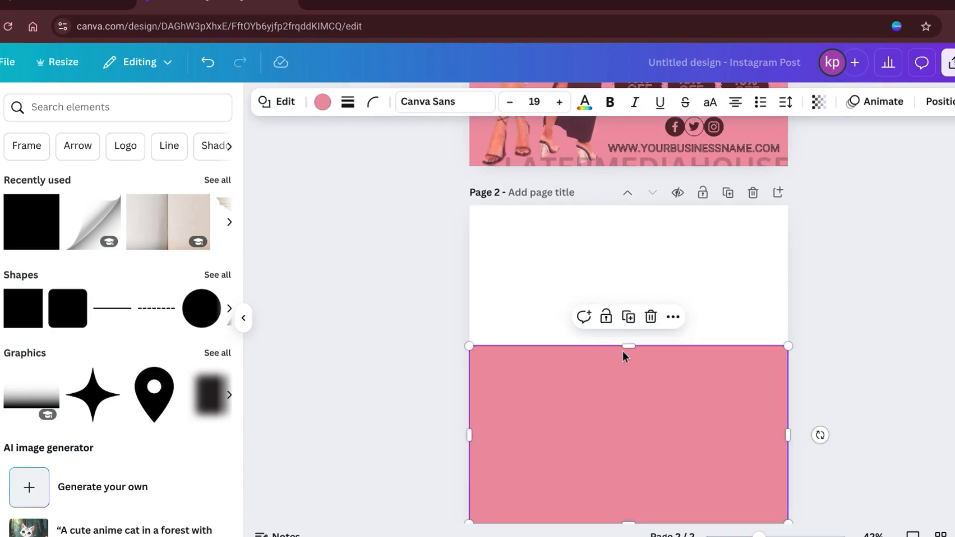
{"action": "left_click_drag", "start_coordinate": [628, 346], "coordinate": [633, 374]}
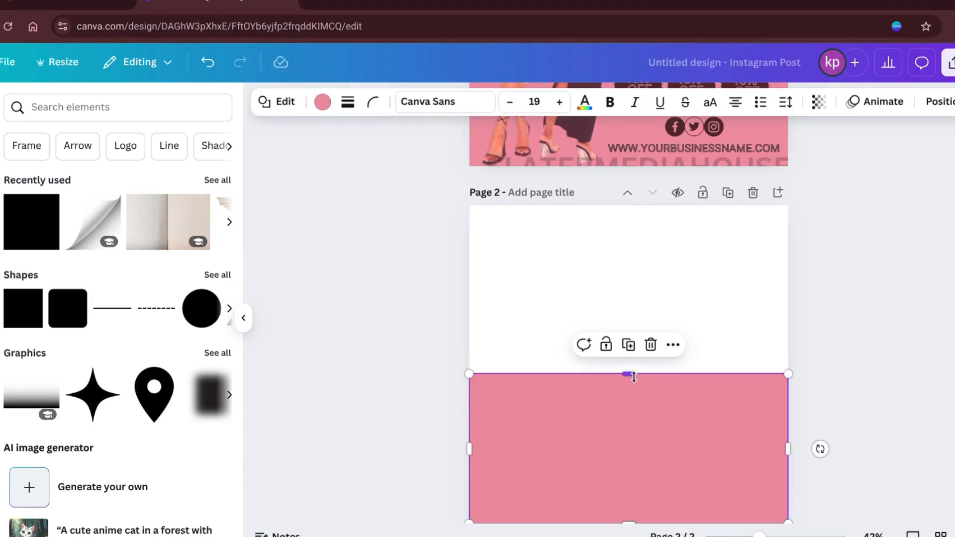
Add another square, place it at page 2's left edge, and lower its top edge to the pink rectangle's upper edge.
{"action": "left_click_drag", "start_coordinate": [759, 535], "coordinate": [731, 536]}
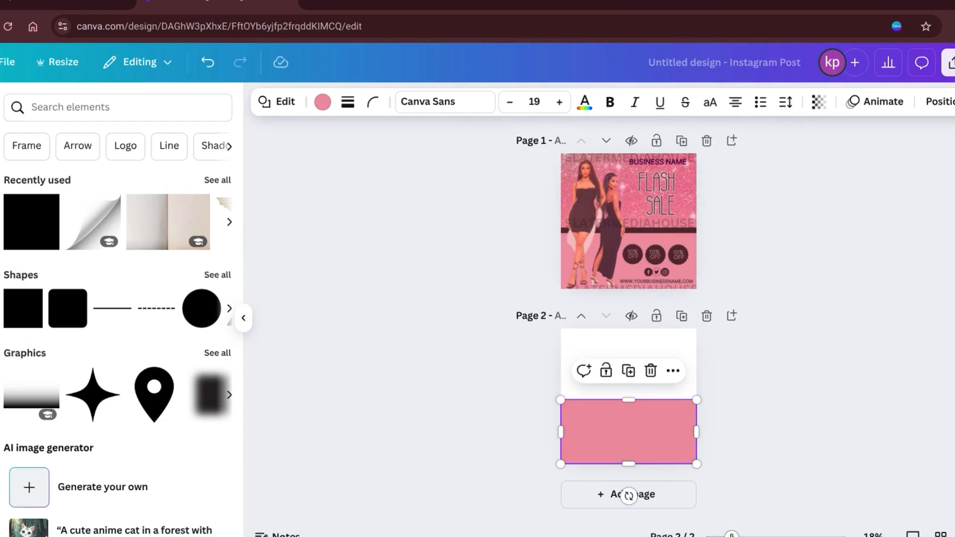
{"action": "left_click", "coordinate": [805, 354]}
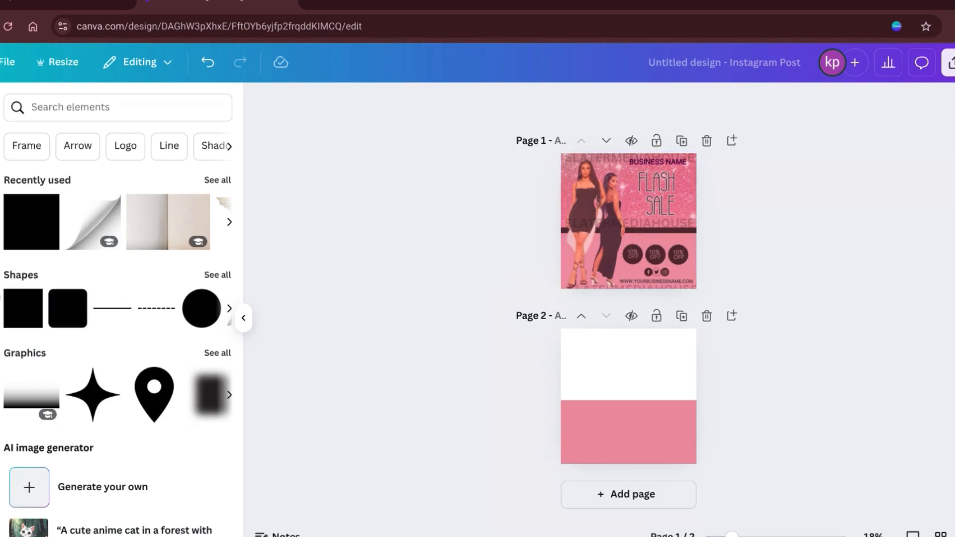
{"action": "left_click", "coordinate": [18, 233]}
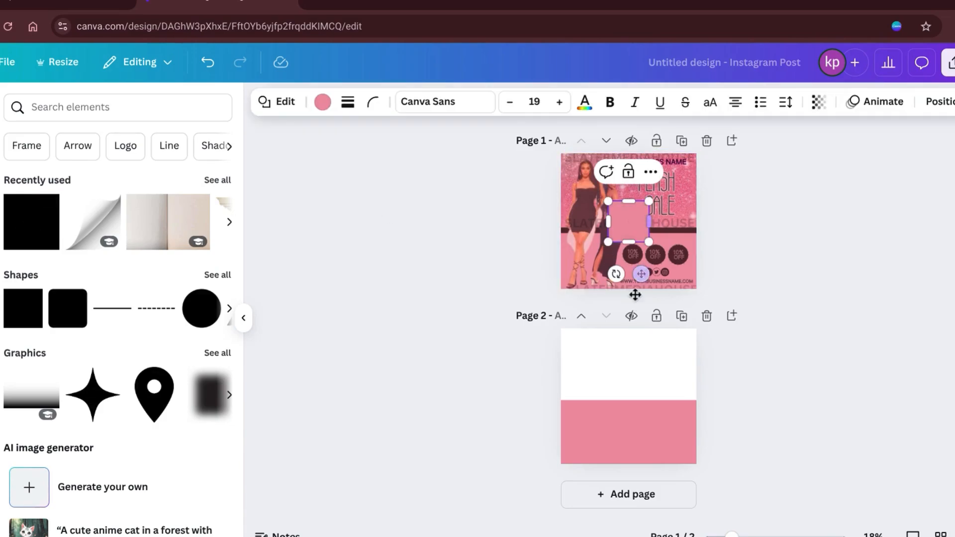
{"action": "left_click_drag", "start_coordinate": [649, 351], "coordinate": [594, 445]}
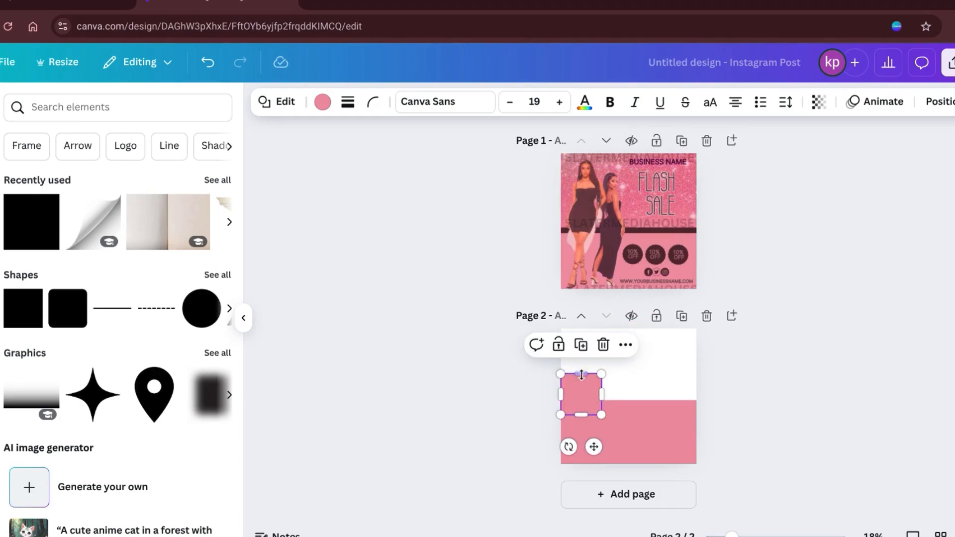
{"action": "left_click_drag", "start_coordinate": [580, 374], "coordinate": [579, 402]}
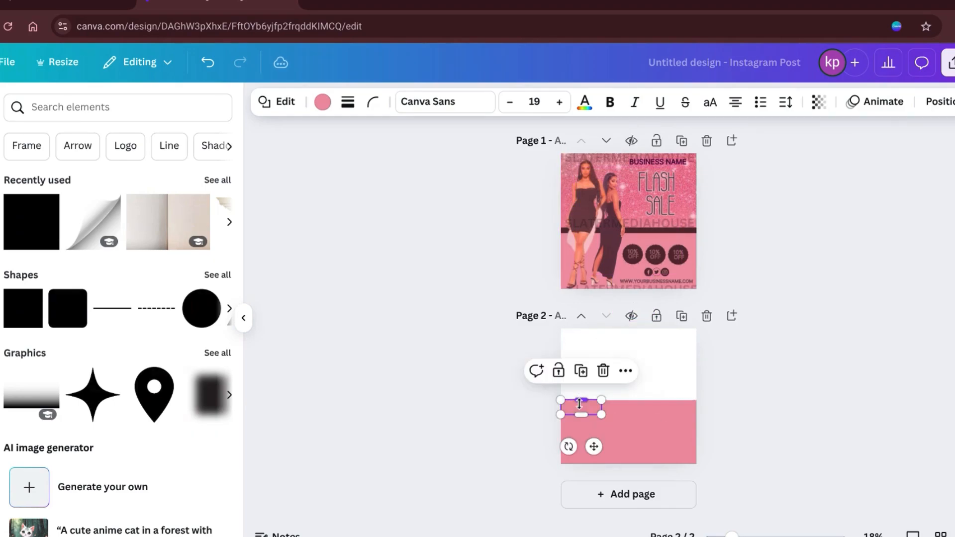
Fill the small shape with black and stretch it across the full page width as a bar.
{"action": "left_click", "coordinate": [319, 108]}
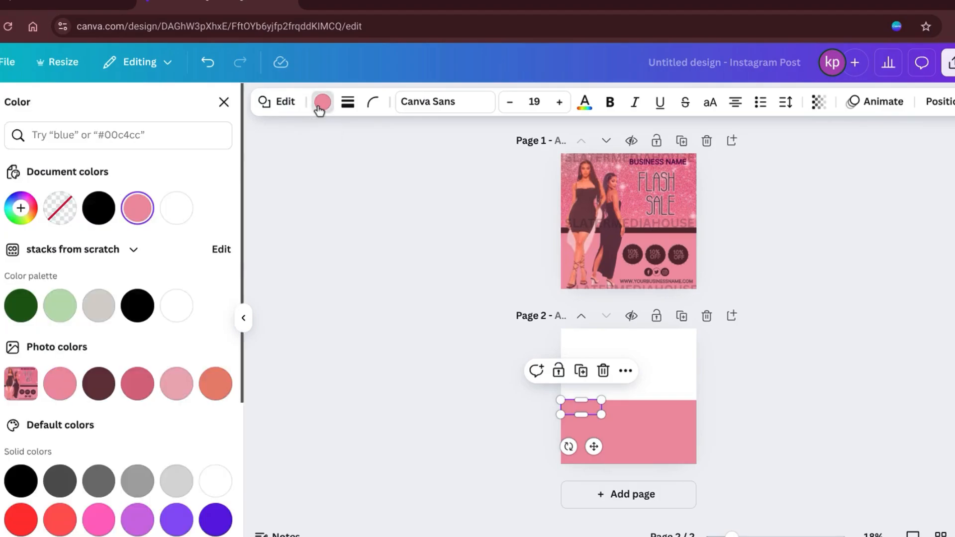
{"action": "left_click", "coordinate": [98, 208]}
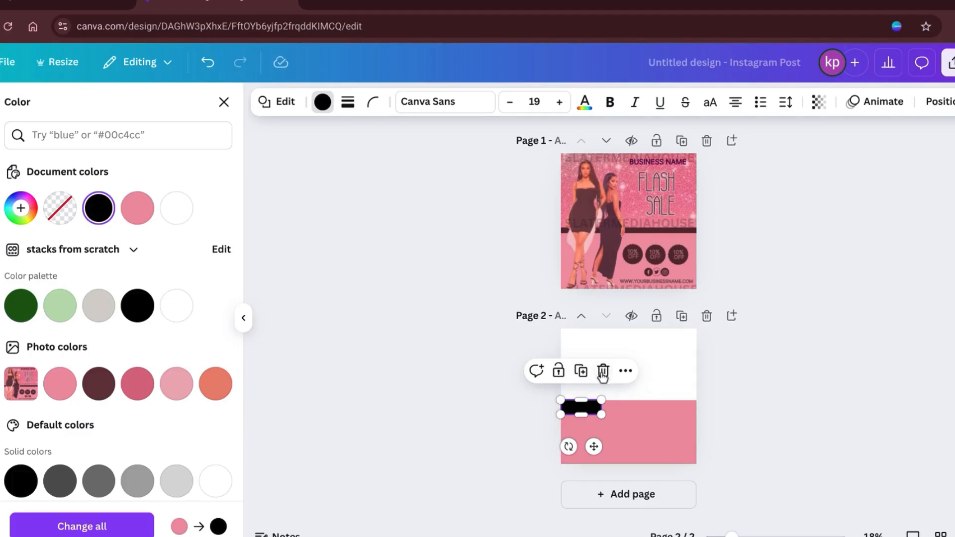
{"action": "left_click_drag", "start_coordinate": [601, 415], "coordinate": [696, 411]}
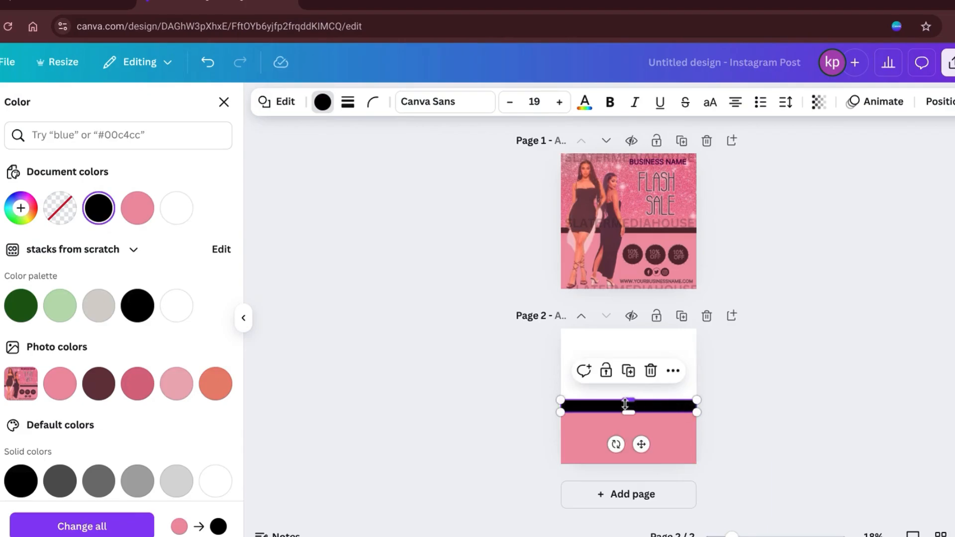
Thin the black bar and shift it up slightly over the pink rectangle's top edge.
{"action": "left_click_drag", "start_coordinate": [630, 404], "coordinate": [630, 402]}
{"action": "left_click_drag", "start_coordinate": [641, 444], "coordinate": [640, 440]}
{"action": "left_click_drag", "start_coordinate": [628, 407], "coordinate": [630, 406]}
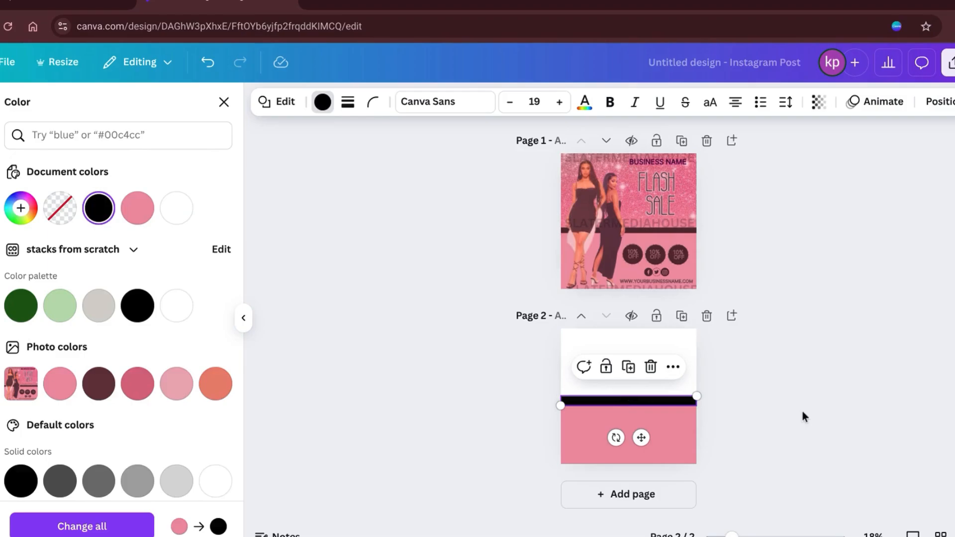
{"action": "left_click", "coordinate": [803, 413]}
Lower the pink rectangle's top edge further and move the black bar down to sit directly on it.
{"action": "left_click", "coordinate": [664, 417]}
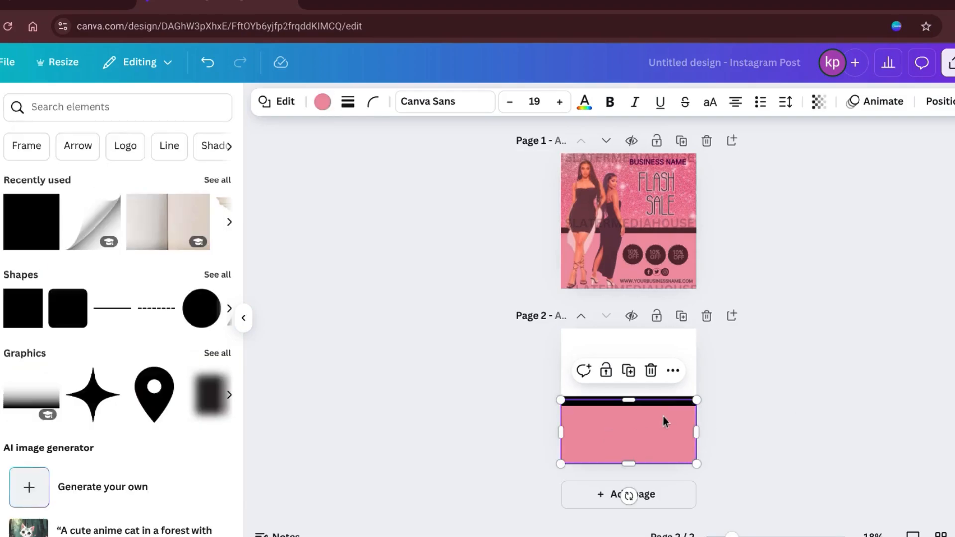
{"action": "left_click_drag", "start_coordinate": [629, 398], "coordinate": [627, 416]}
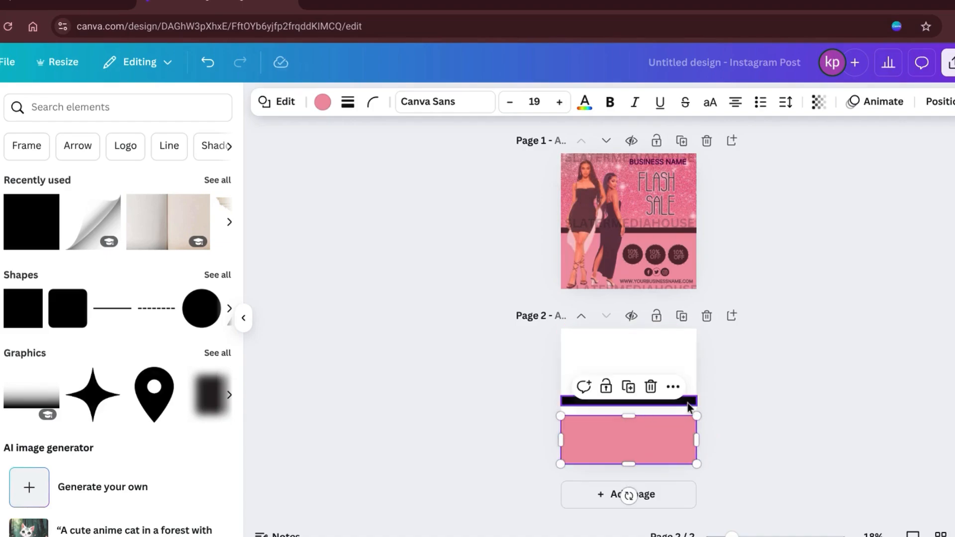
{"action": "left_click", "coordinate": [692, 402]}
{"action": "left_click_drag", "start_coordinate": [640, 439], "coordinate": [641, 448]}
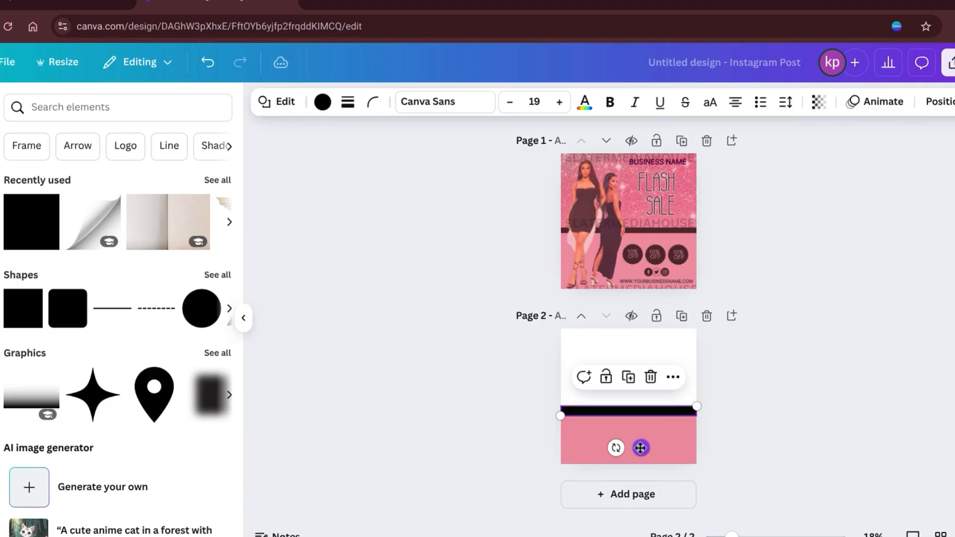
{"action": "left_click", "coordinate": [823, 314]}
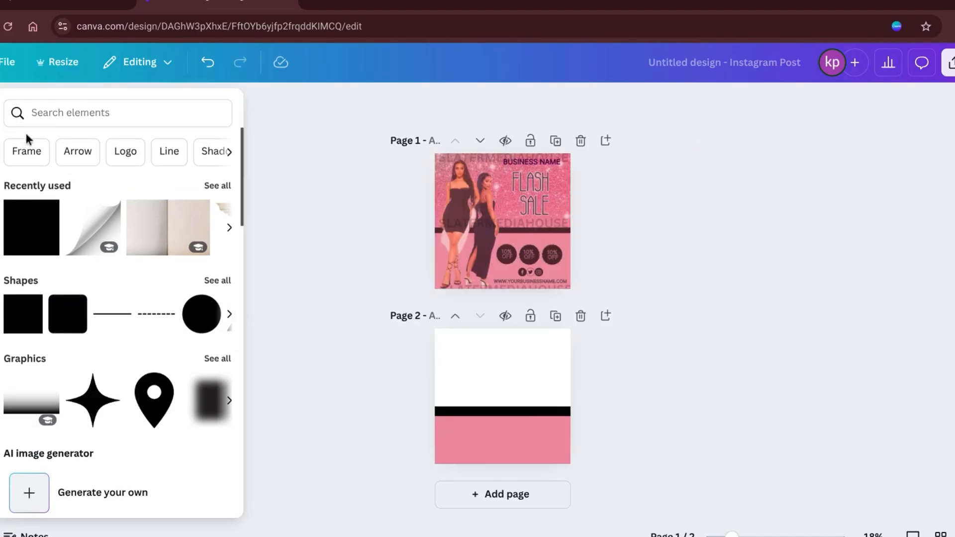
Search the elements library for pink glitter background.
{"action": "left_click", "coordinate": [78, 114]}
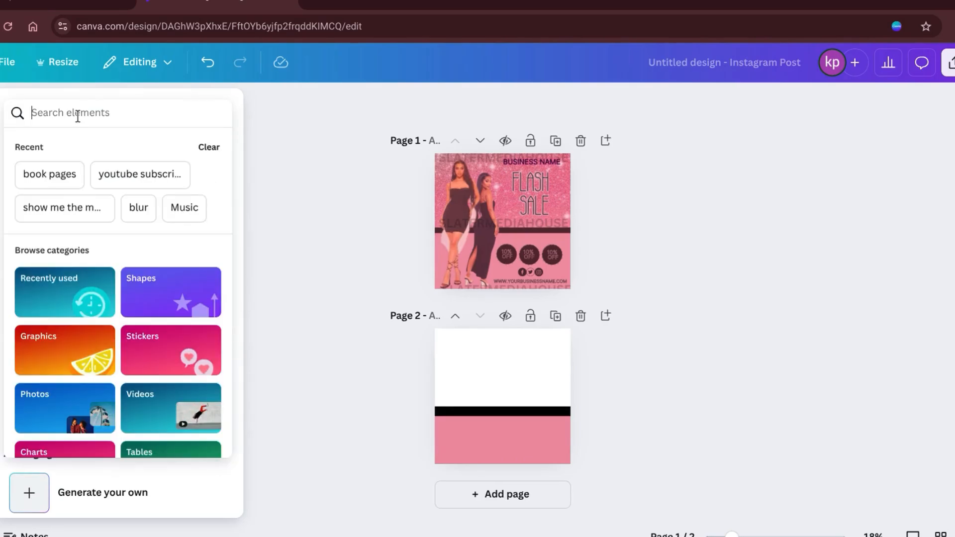
{"action": "type", "text": "pink glitter"}
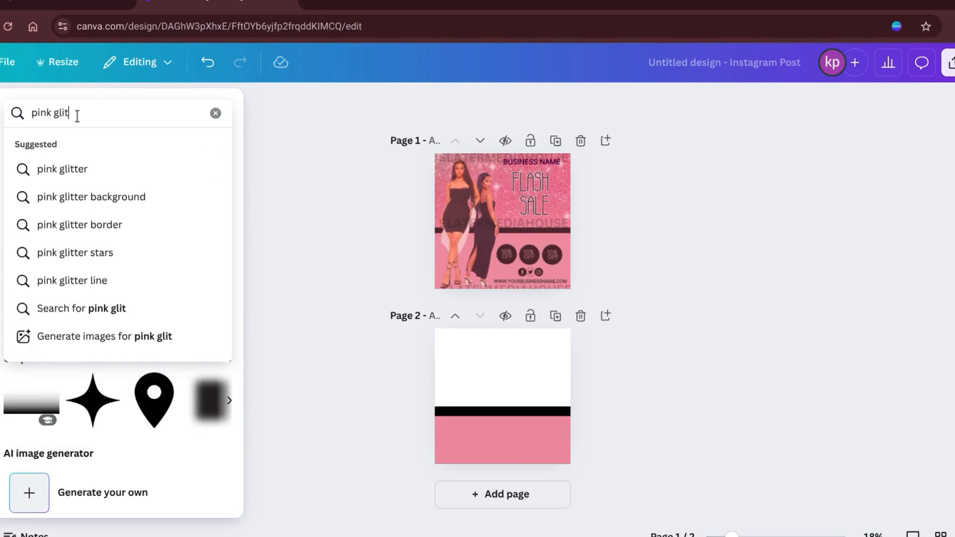
{"action": "left_click", "coordinate": [71, 207]}
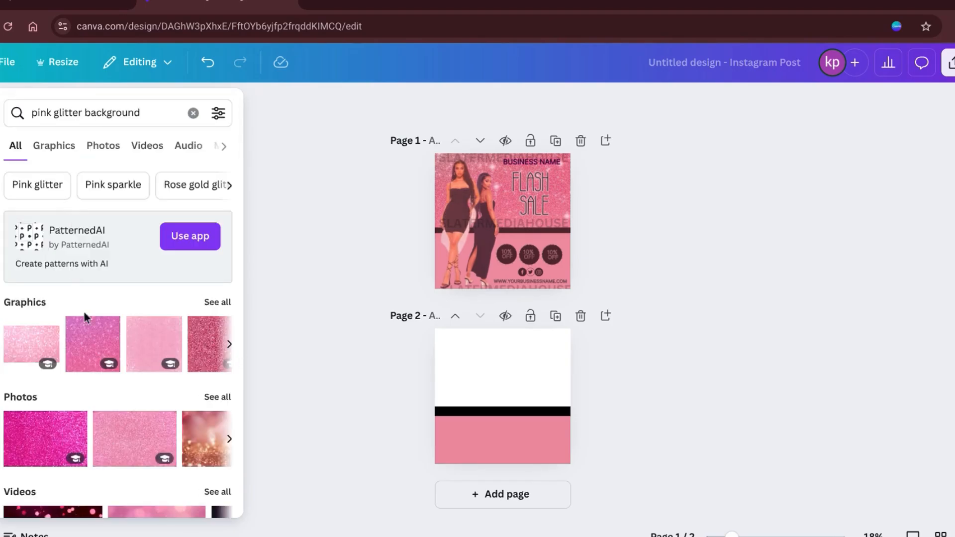
{"action": "left_click", "coordinate": [259, 298]}
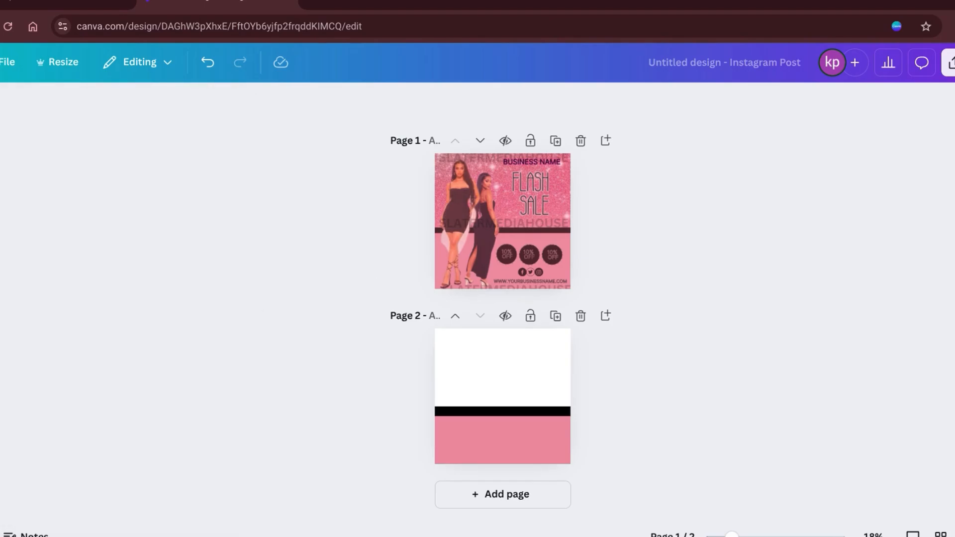
{"action": "left_click", "coordinate": [2, 149]}
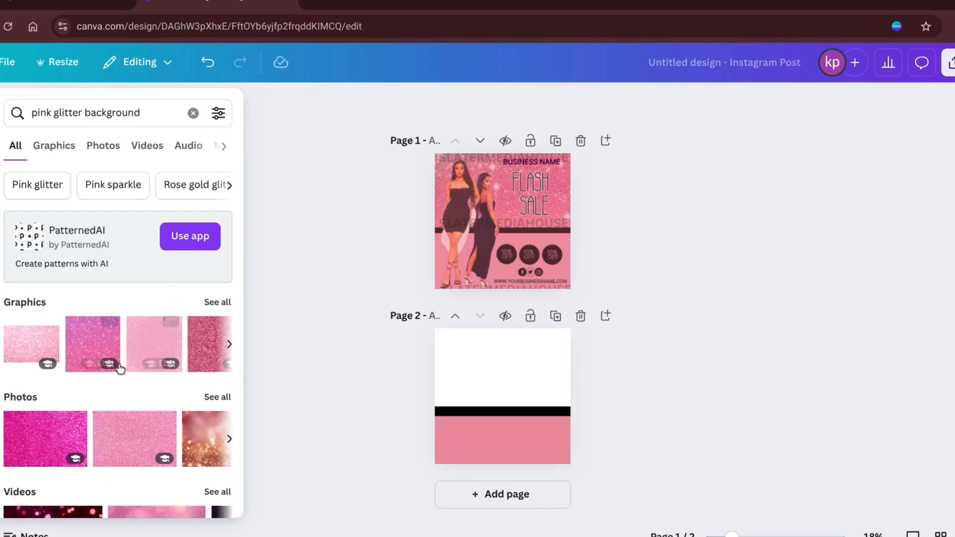
{"action": "left_click", "coordinate": [469, 217]}
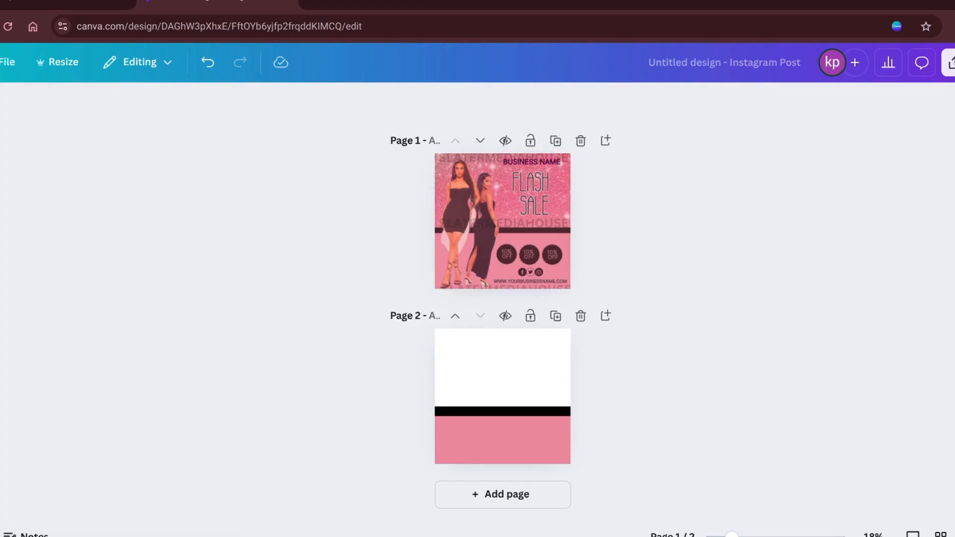
{"action": "mouse_move", "coordinate": [2, 150]}
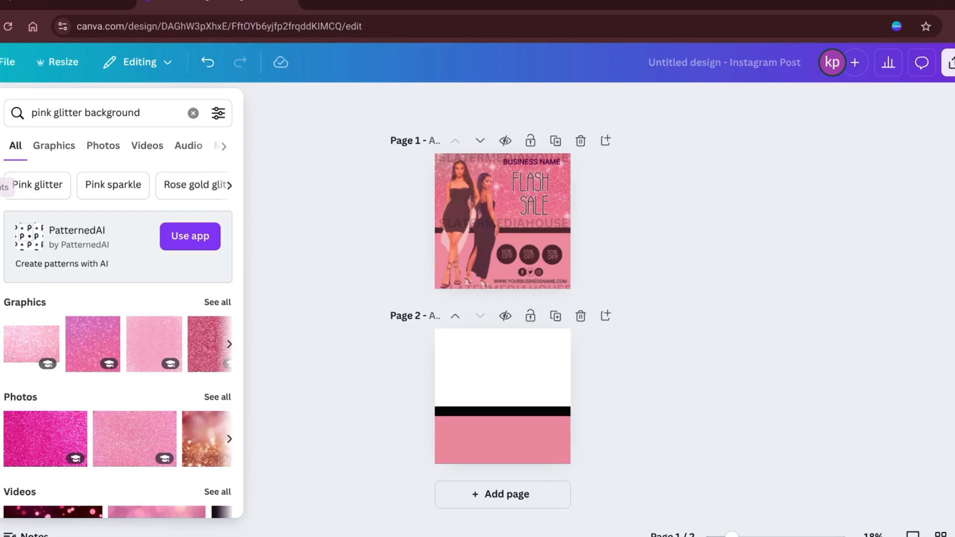
{"action": "left_click", "coordinate": [2, 187]}
Add the dark rose-pink glitter graphic from the results and move it to the upper-left corner of page 2.
{"action": "mouse_move", "coordinate": [3, 187]}
{"action": "left_click", "coordinate": [229, 346]}
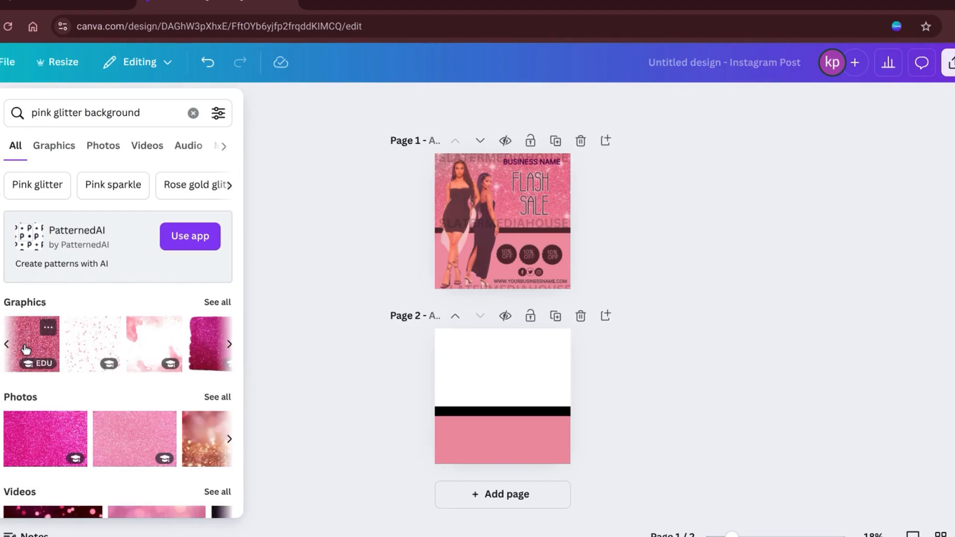
{"action": "left_click", "coordinate": [25, 348]}
{"action": "left_click", "coordinate": [464, 226]}
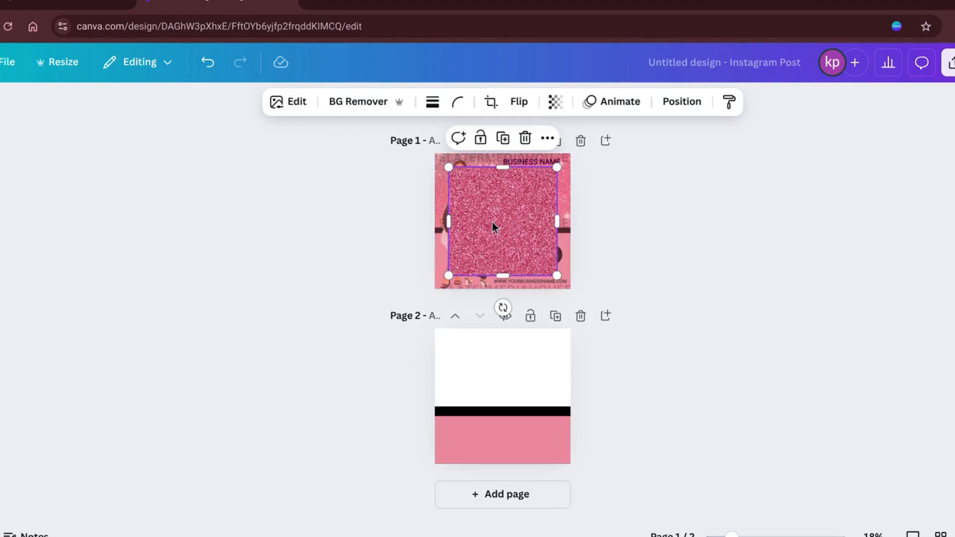
{"action": "left_click_drag", "start_coordinate": [494, 238], "coordinate": [479, 379]}
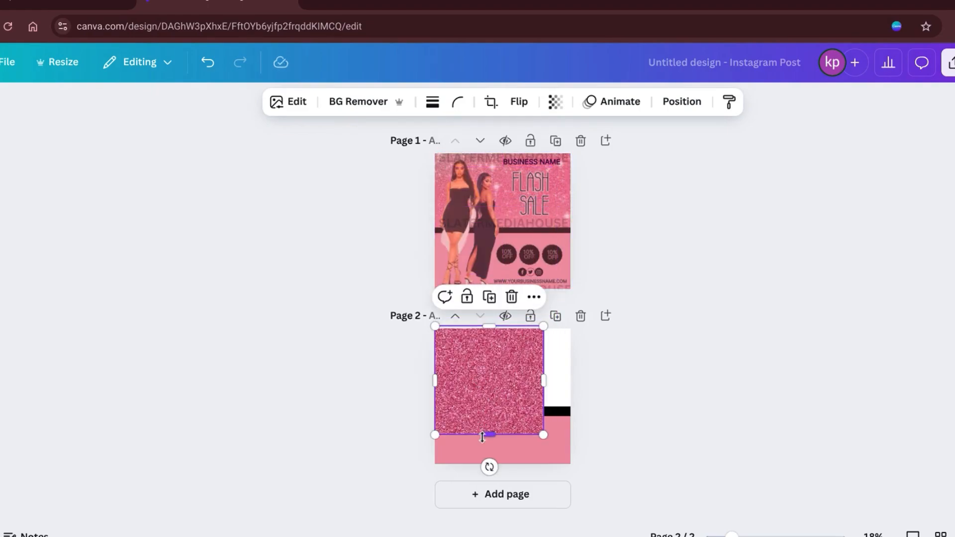
Crop the glitter graphic's lower edge up to the black bar and widen it across the full page.
{"action": "left_click_drag", "start_coordinate": [484, 437], "coordinate": [485, 406]}
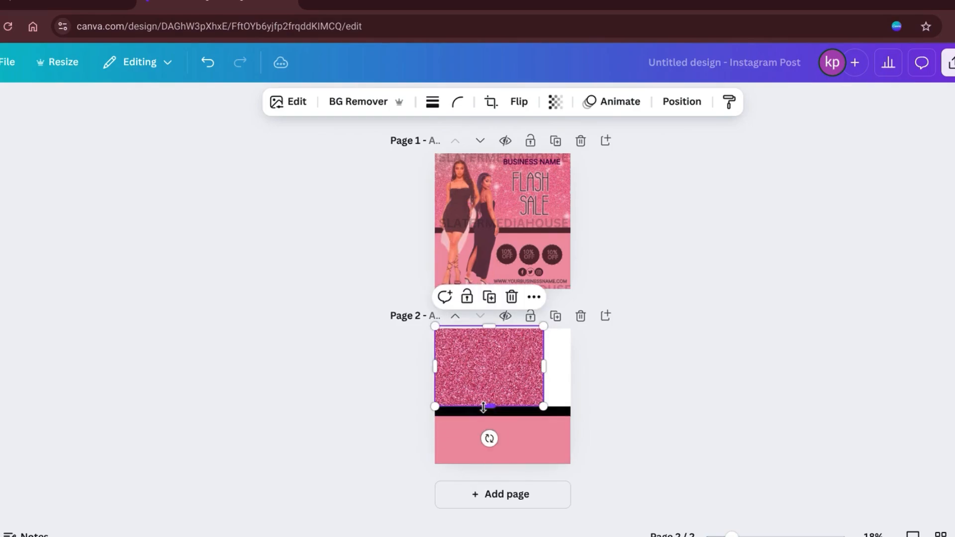
{"action": "left_click_drag", "start_coordinate": [543, 367], "coordinate": [567, 366]}
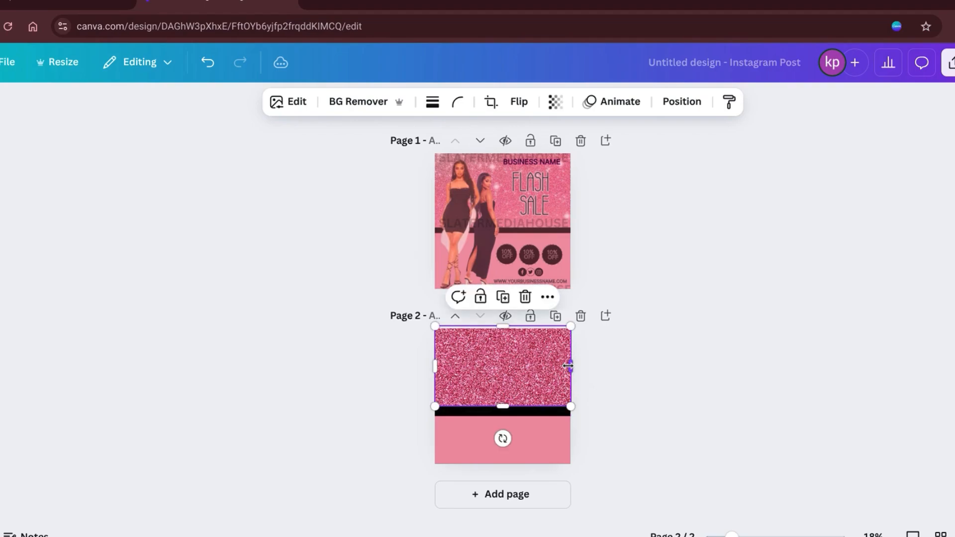
{"action": "left_click", "coordinate": [651, 370]}
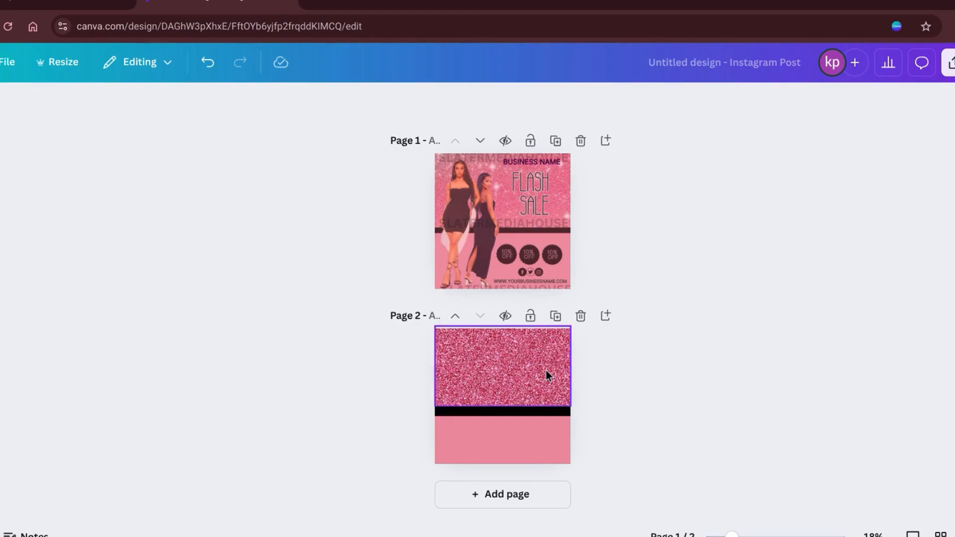
Recolor the pink rectangle below the black bar with the darker rose pink from the flyer's photo colors.
{"action": "left_click", "coordinate": [493, 452]}
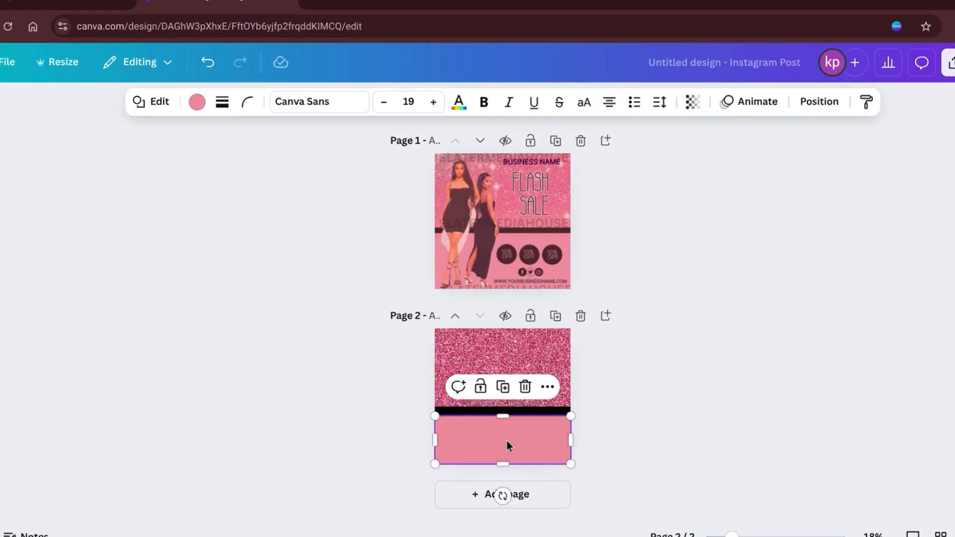
{"action": "left_click", "coordinate": [197, 102]}
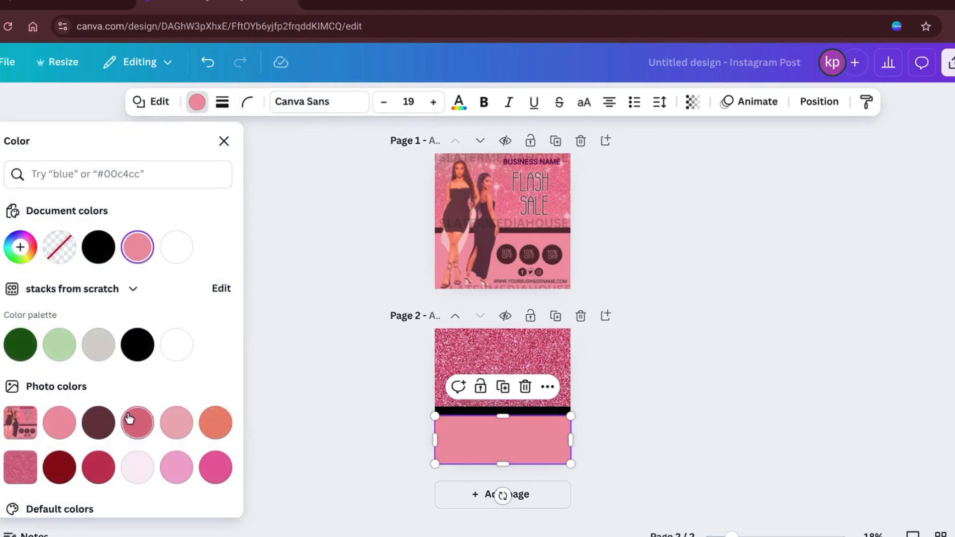
{"action": "left_click", "coordinate": [136, 425]}
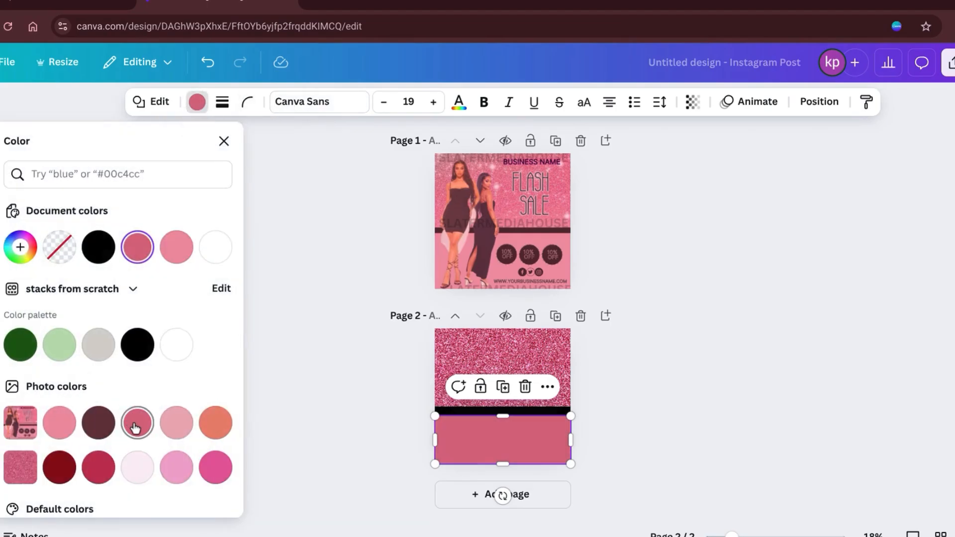
{"action": "left_click", "coordinate": [265, 398]}
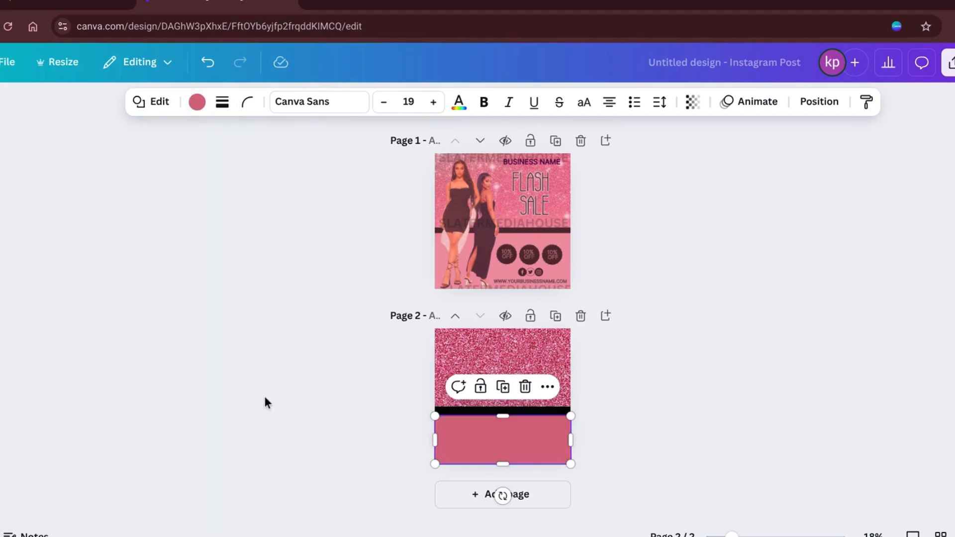
{"action": "left_click", "coordinate": [503, 406]}
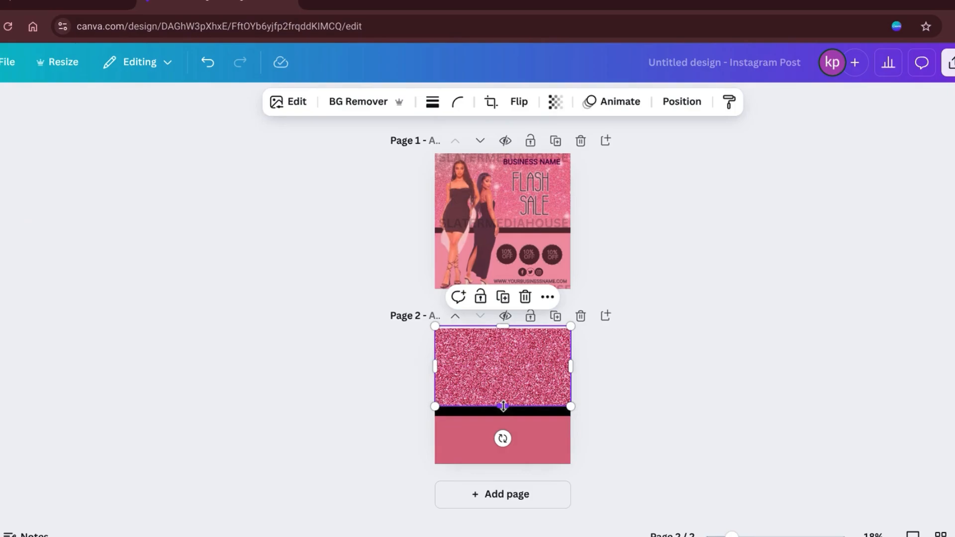
{"action": "left_click", "coordinate": [532, 412]}
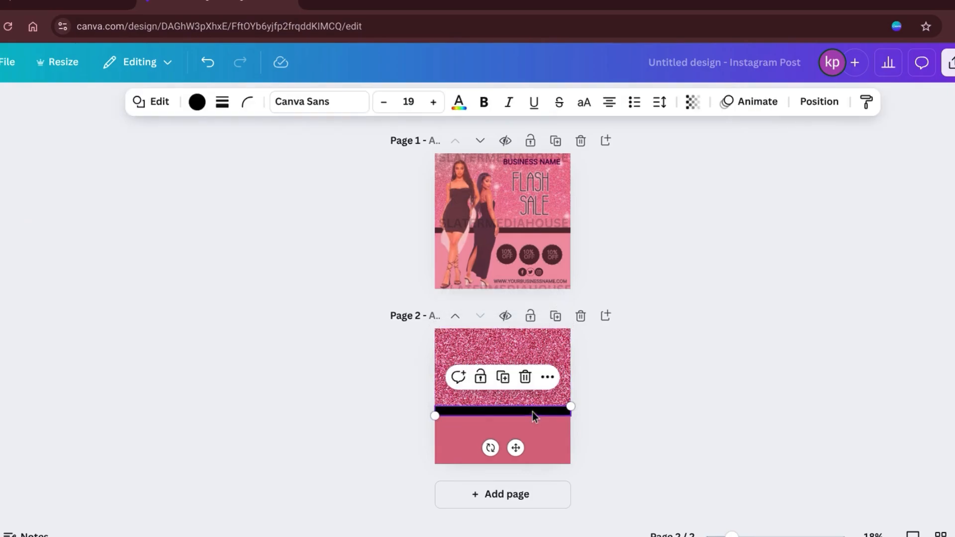
{"action": "left_click_drag", "start_coordinate": [501, 409], "coordinate": [502, 411]}
{"action": "left_click", "coordinate": [546, 376]}
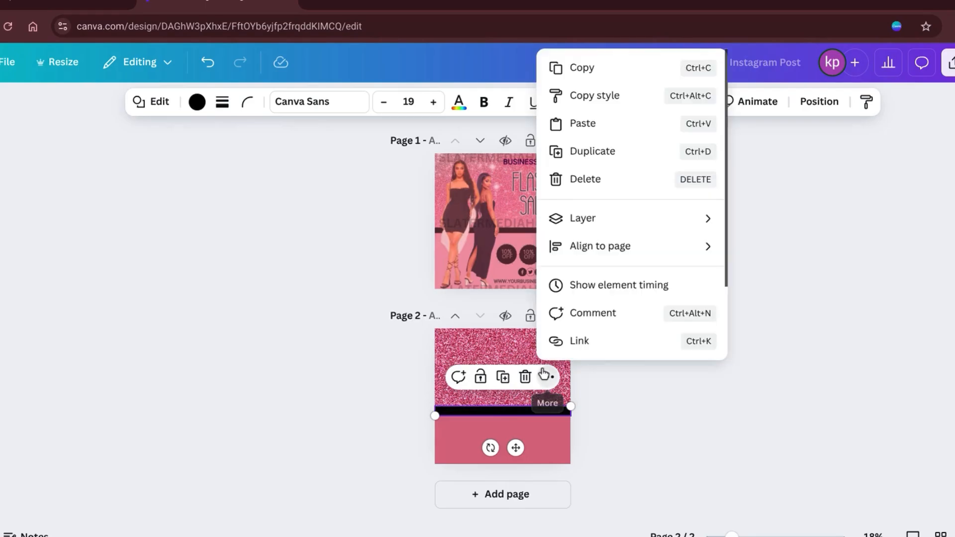
{"action": "left_click", "coordinate": [703, 440]}
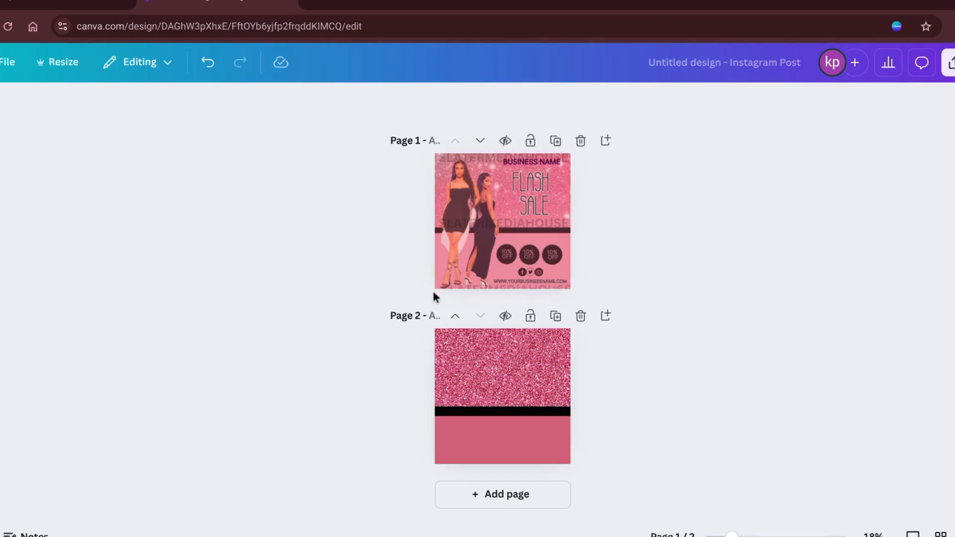
Search the web for fashion nova in a new browser tab and open the store's website.
{"action": "left_click", "coordinate": [310, 3]}
{"action": "type", "text": "fashino"}
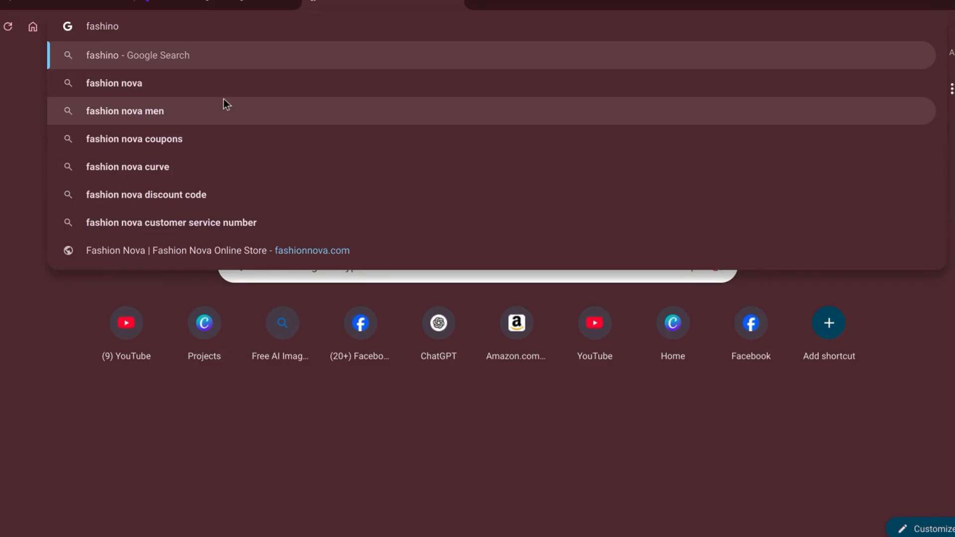
{"action": "left_click", "coordinate": [223, 95]}
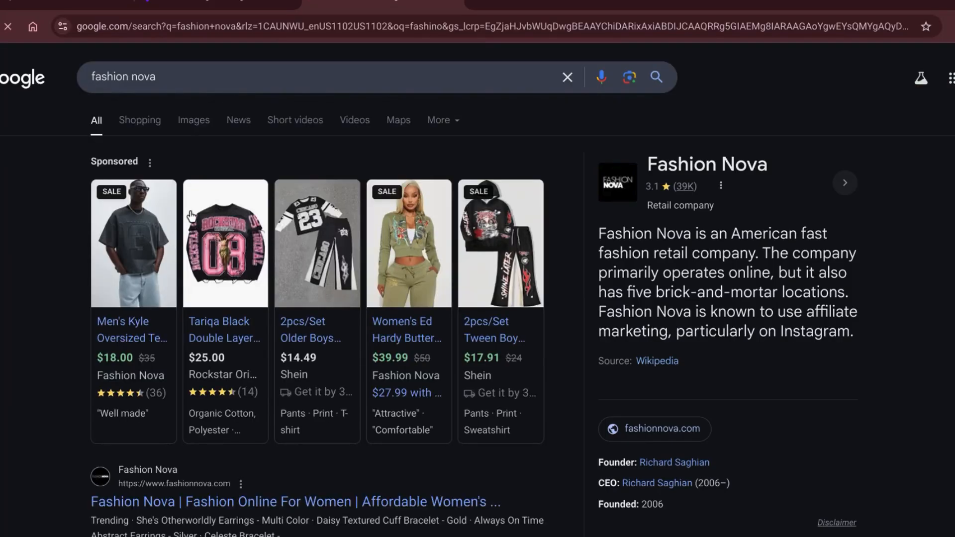
{"action": "left_click", "coordinate": [145, 506]}
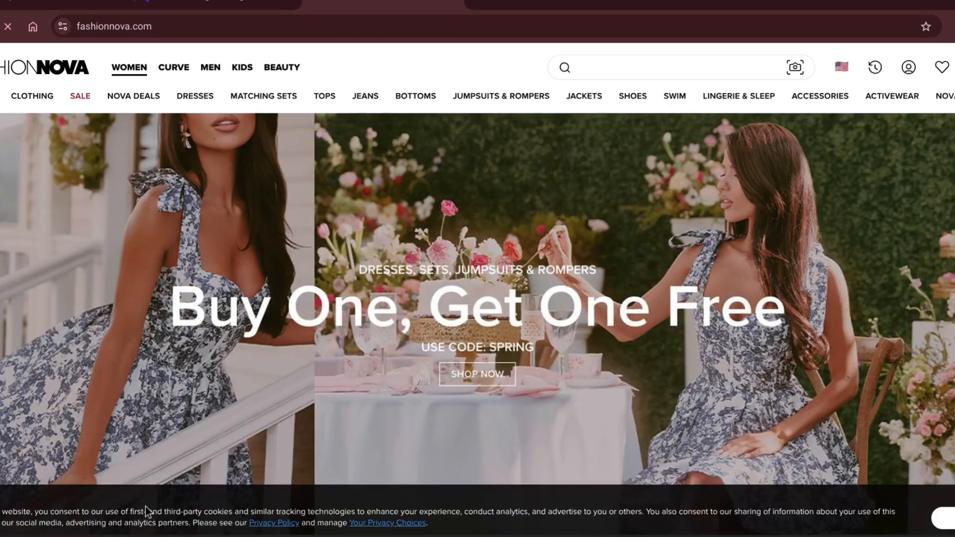
Go to the store's Black Dresses collection and open the So Lovely Lace Micro Mini Dress Set product.
{"action": "mouse_move", "coordinate": [205, 99]}
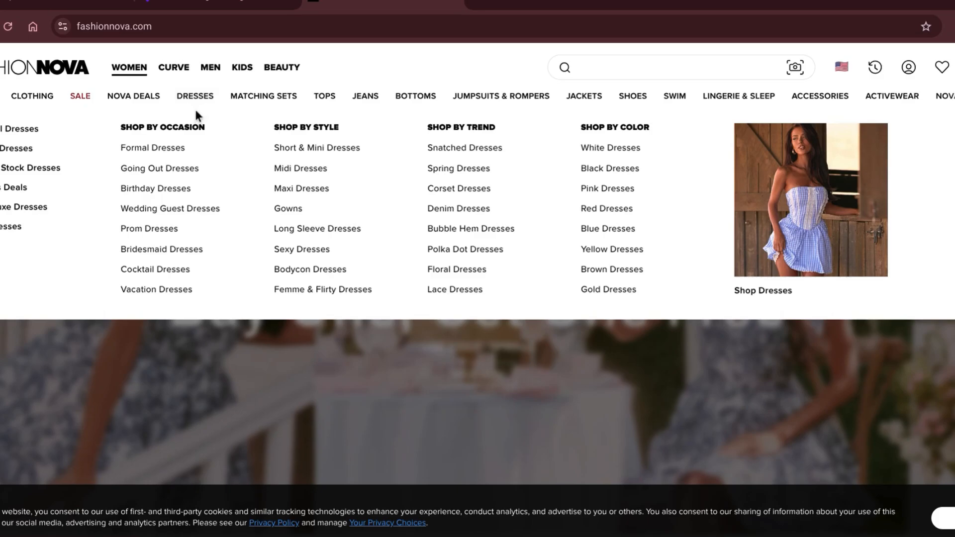
{"action": "left_click", "coordinate": [607, 170]}
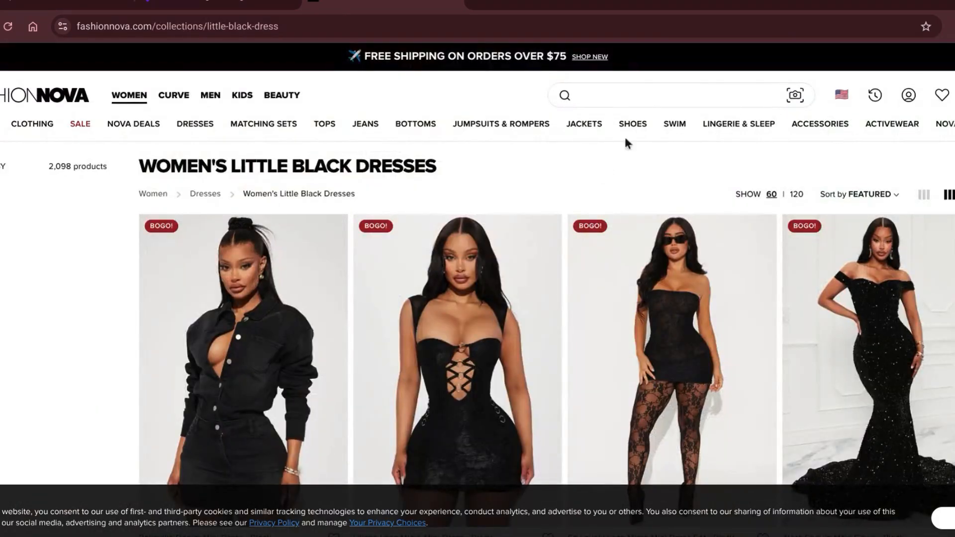
{"action": "mouse_move", "coordinate": [750, 122]}
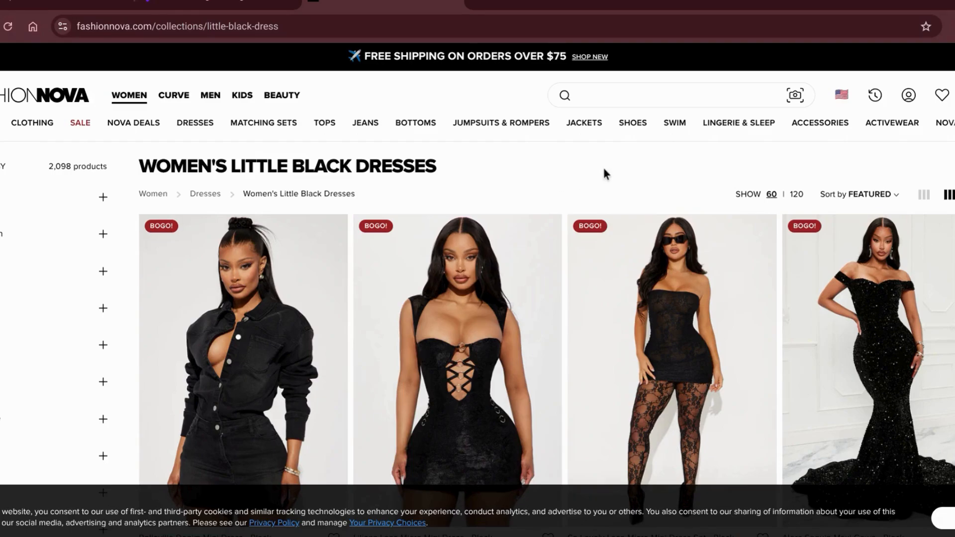
{"action": "left_click", "coordinate": [674, 312]}
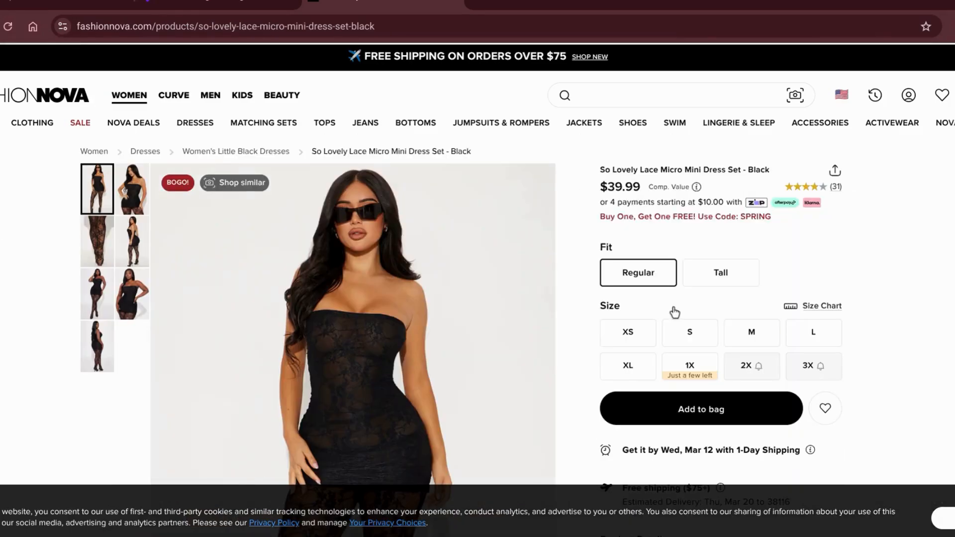
Examine the product's model photos in the enlarged view, including the front and back full-length poses.
{"action": "mouse_move", "coordinate": [97, 282]}
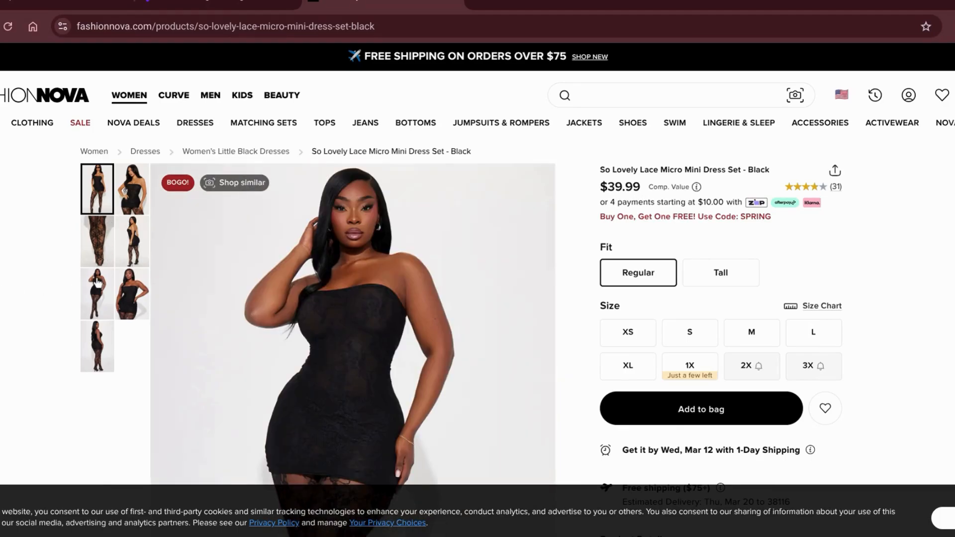
{"action": "mouse_move", "coordinate": [89, 357]}
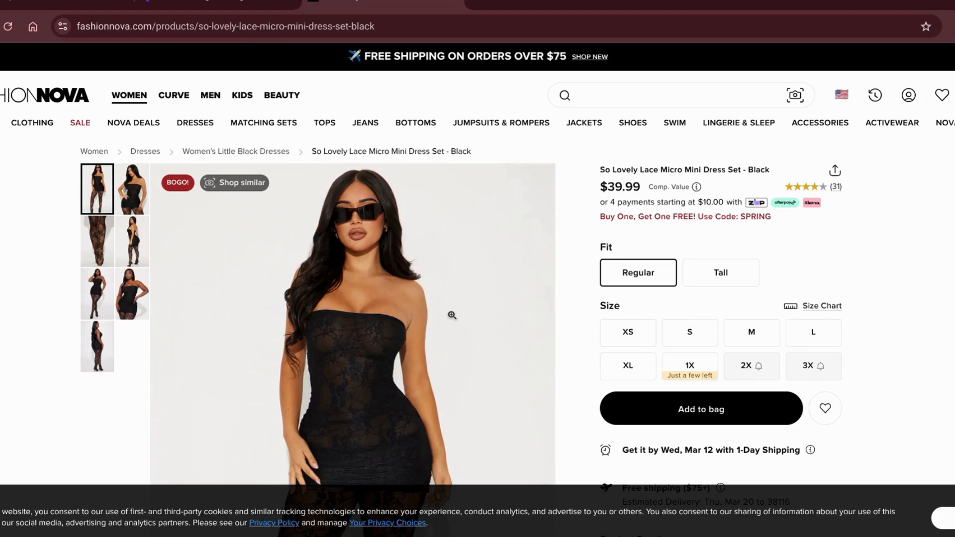
{"action": "left_click", "coordinate": [489, 353]}
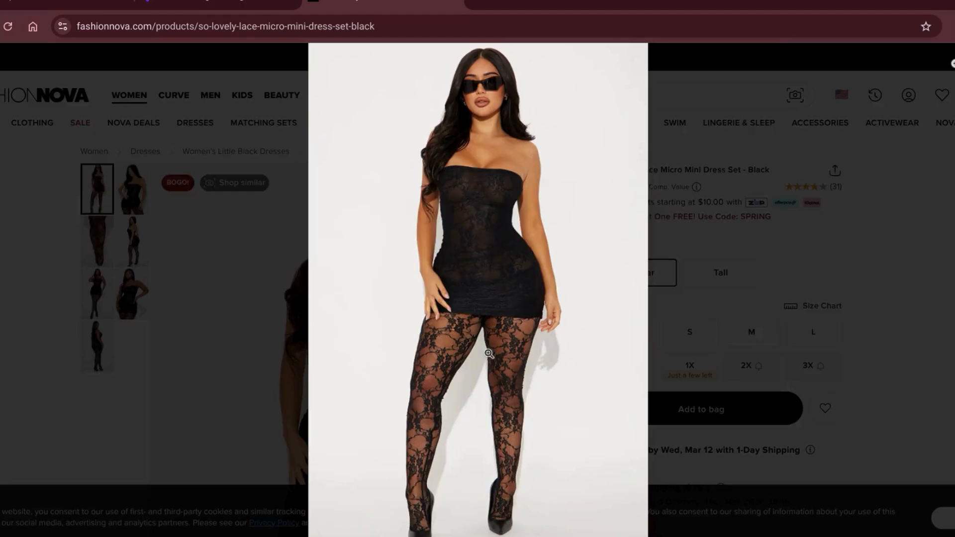
{"action": "left_click", "coordinate": [543, 117]}
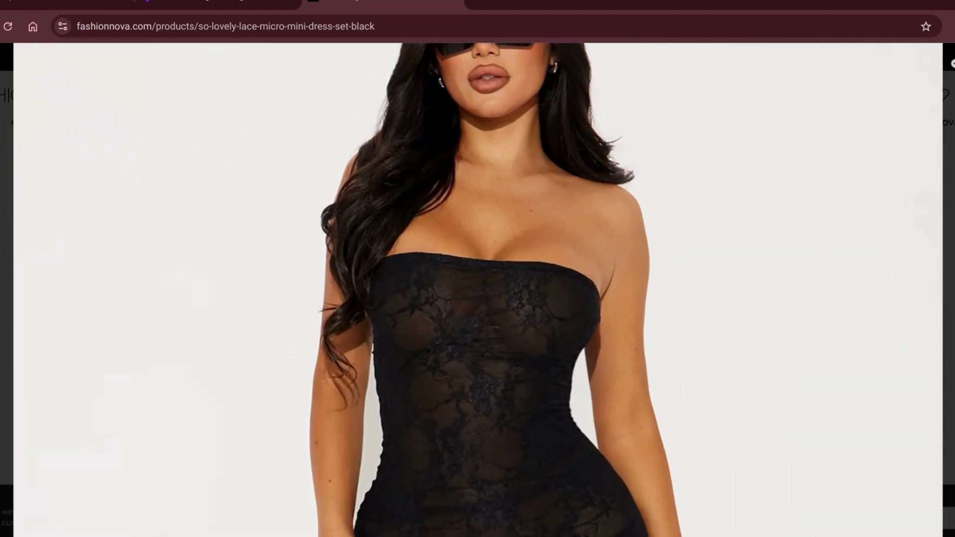
{"action": "left_click", "coordinate": [2, 278]}
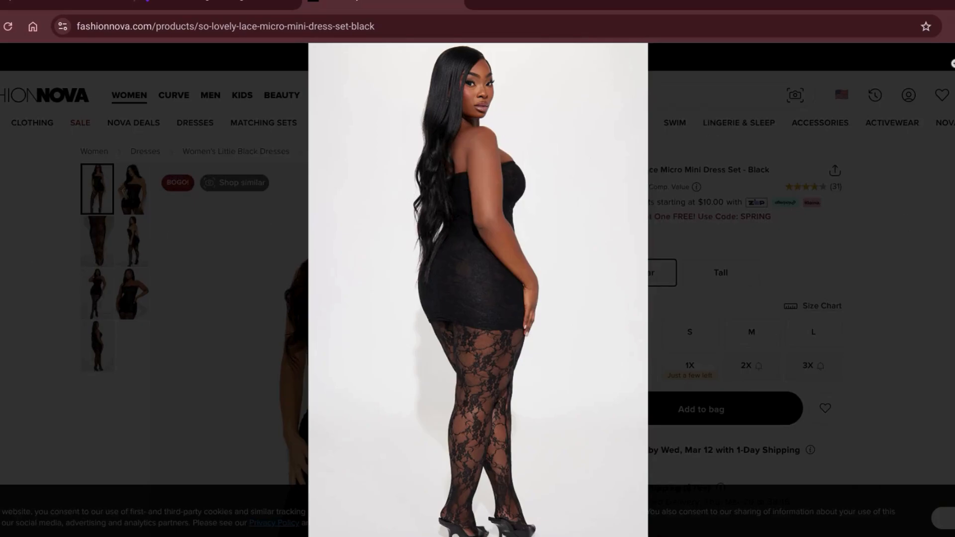
{"action": "left_click", "coordinate": [585, 201]}
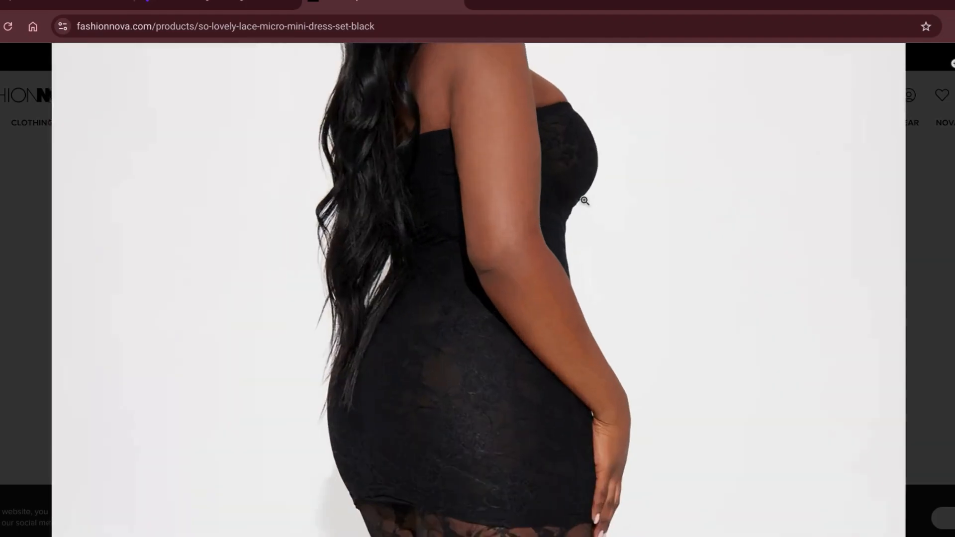
{"action": "left_click", "coordinate": [584, 201]}
{"action": "left_click", "coordinate": [584, 200]}
{"action": "left_click", "coordinate": [585, 201]}
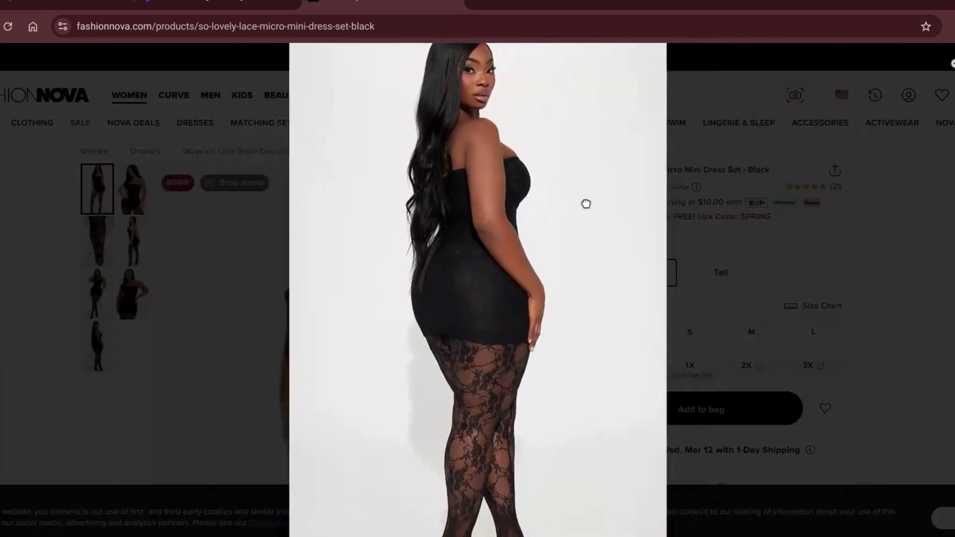
Take a partial screenshot of the enlarged product photo showing the full-length back pose, framing just the photo.
{"action": "left_click", "coordinate": [585, 202]}
{"action": "left_click", "coordinate": [585, 203]}
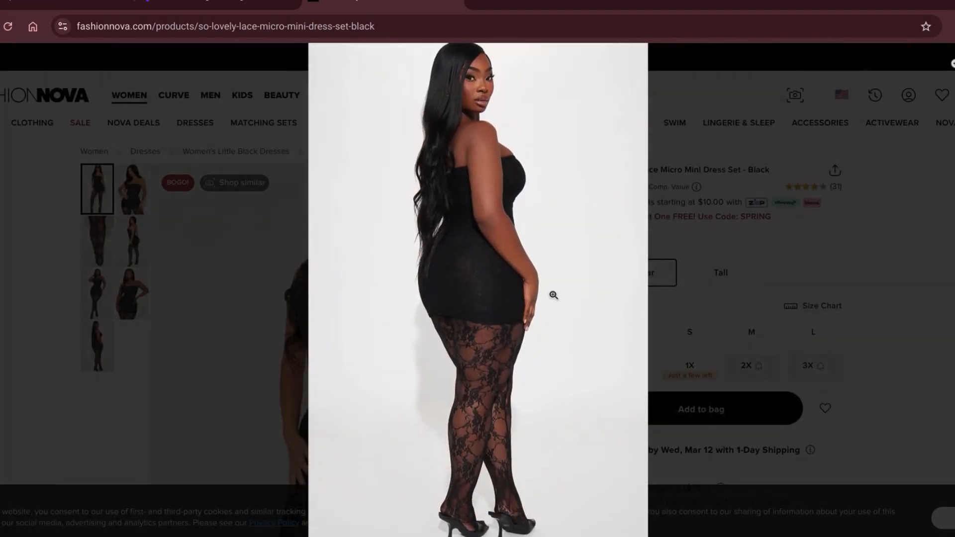
{"action": "scroll", "coordinate": [553, 295], "scroll_direction": "up", "scroll_amount": 1}
{"action": "left_click", "coordinate": [553, 295]}
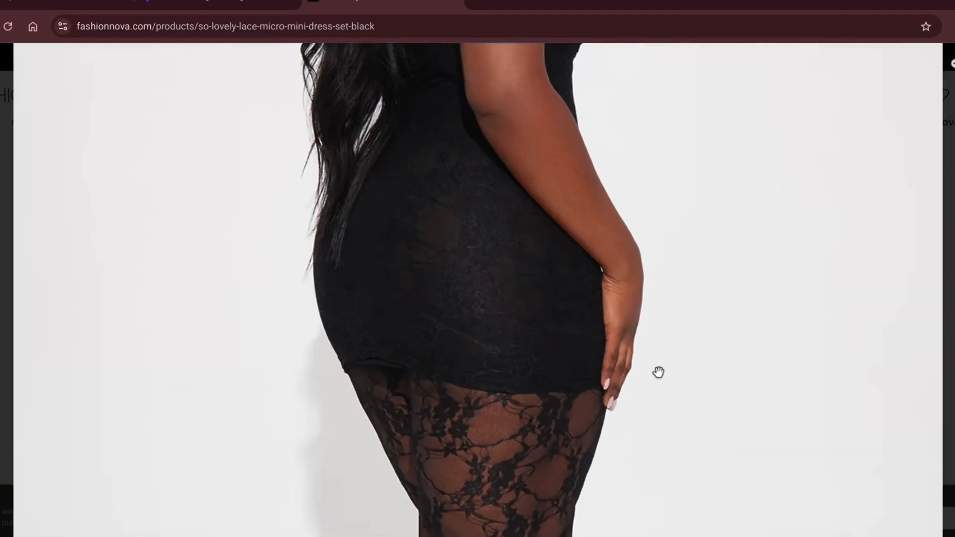
{"action": "left_click", "coordinate": [640, 338]}
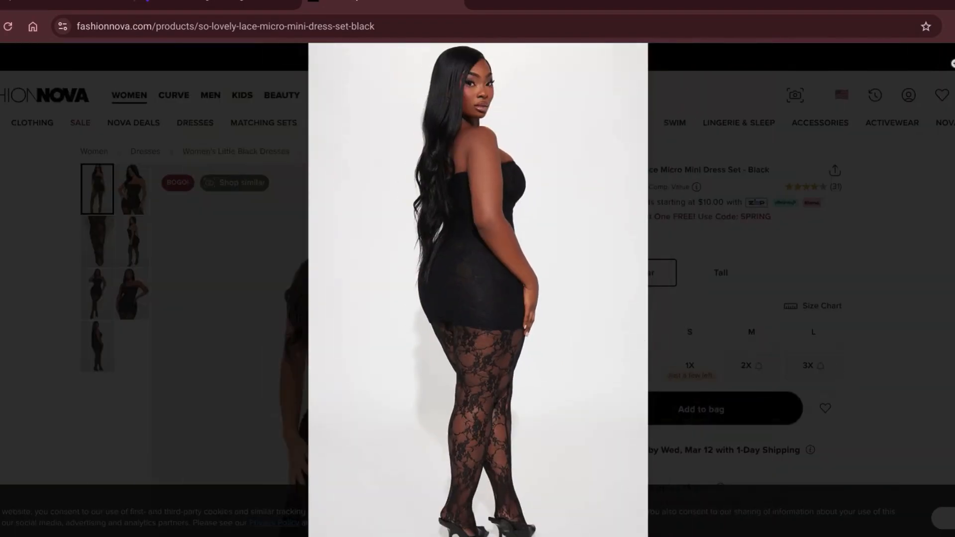
{"action": "key", "text": "alt+shift+s"}
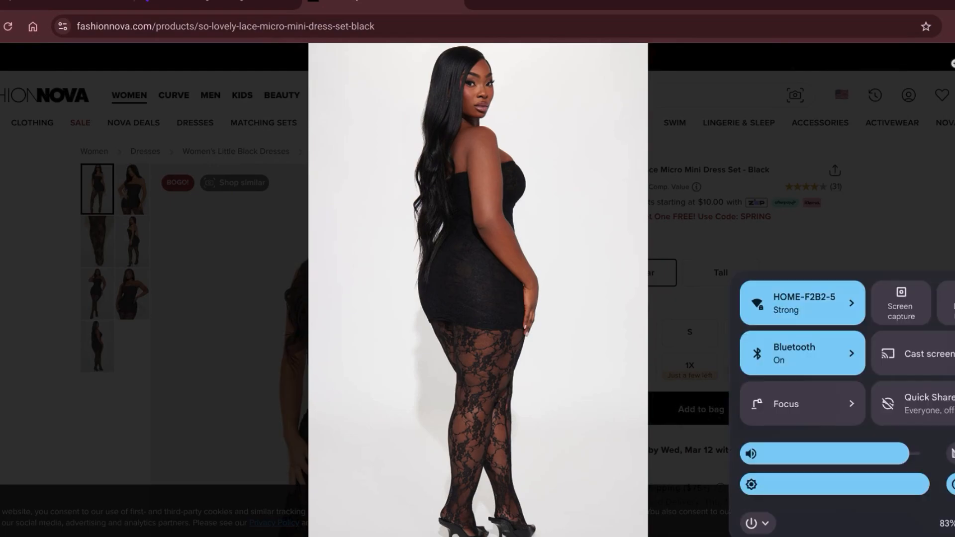
{"action": "left_click", "coordinate": [902, 311]}
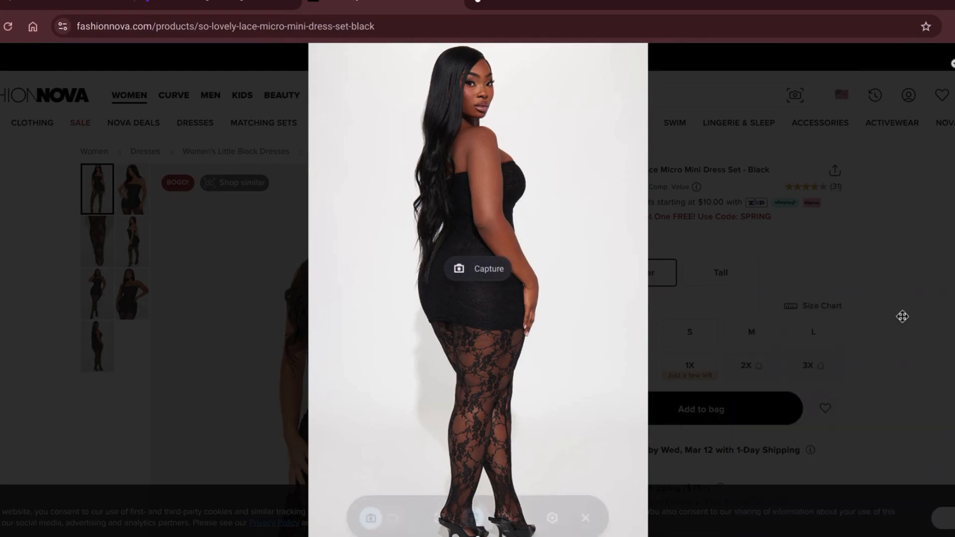
{"action": "left_click_drag", "start_coordinate": [655, 536], "coordinate": [306, 44]}
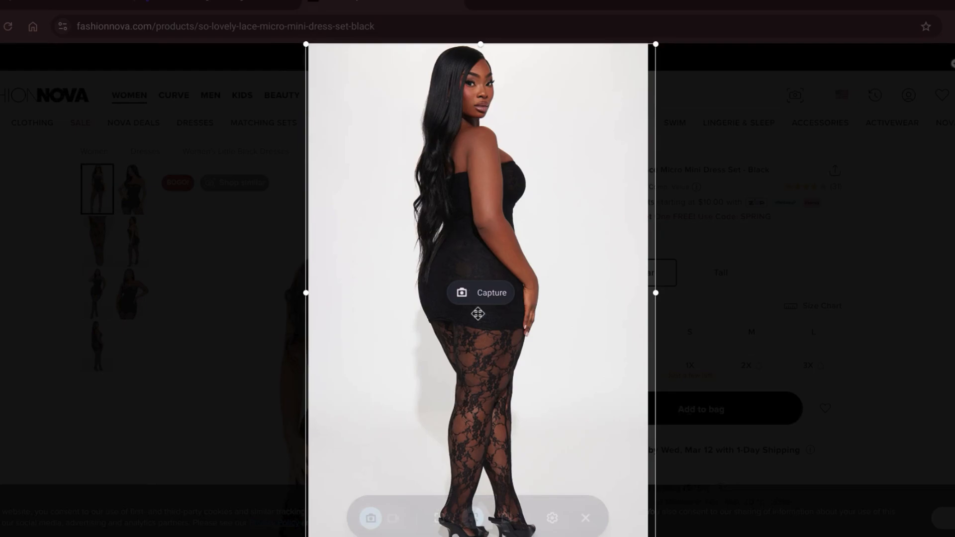
{"action": "left_click", "coordinate": [487, 293]}
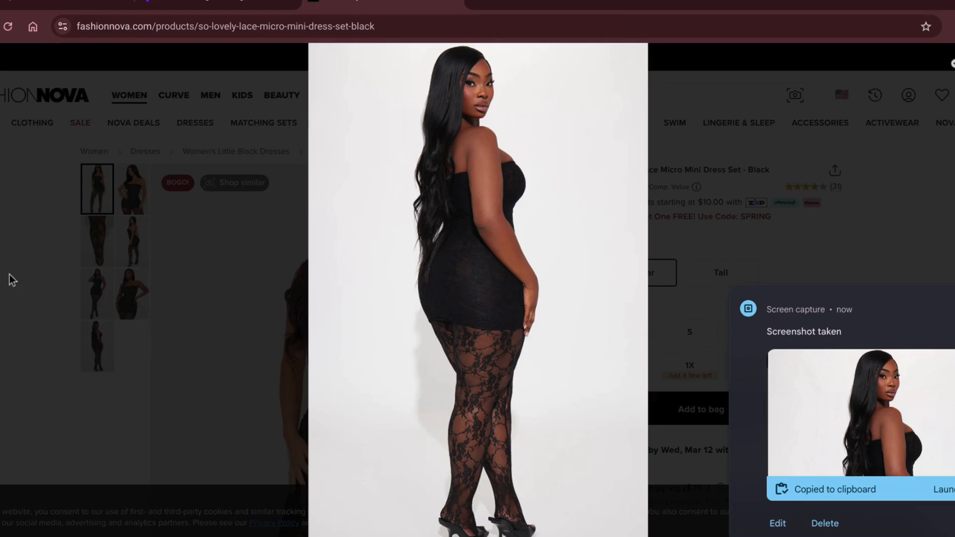
Go back through the product photos to the full-length front pose with sunglasses and take a partial screenshot of it.
{"action": "key", "text": "Left"}
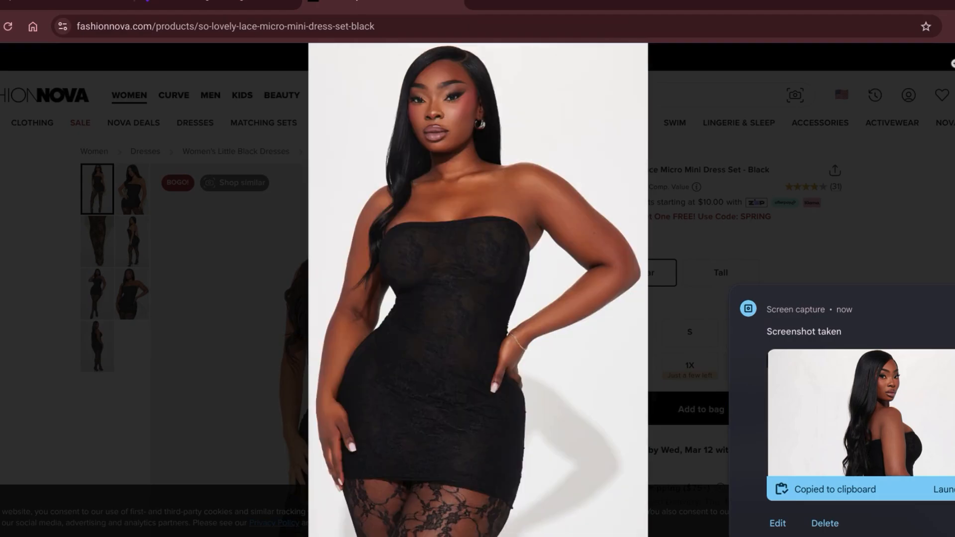
{"action": "key", "text": "Left"}
{"action": "key", "text": "Left"}
{"action": "key", "text": "Left"}
{"action": "key", "text": "Left"}
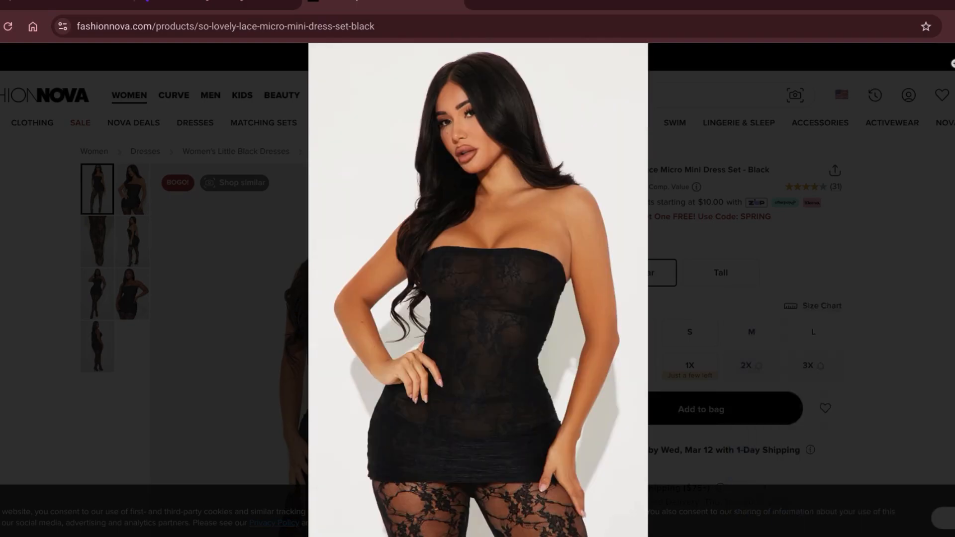
{"action": "key", "text": "Left"}
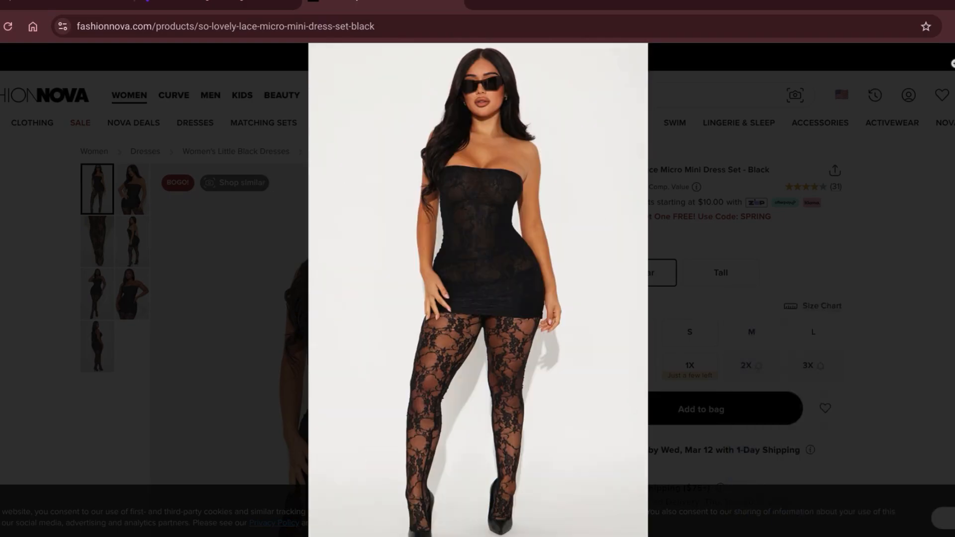
{"action": "key", "text": "alt+shift+s"}
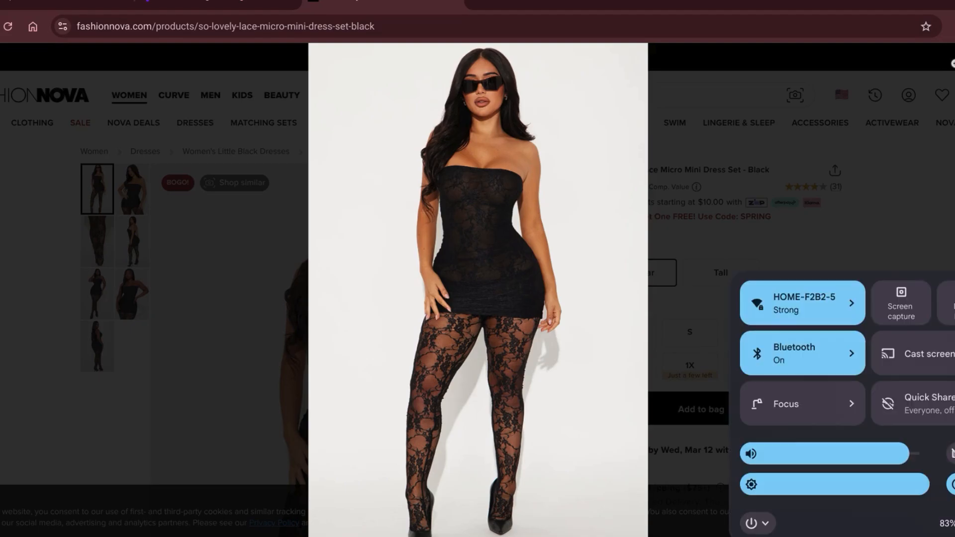
{"action": "left_click", "coordinate": [898, 307]}
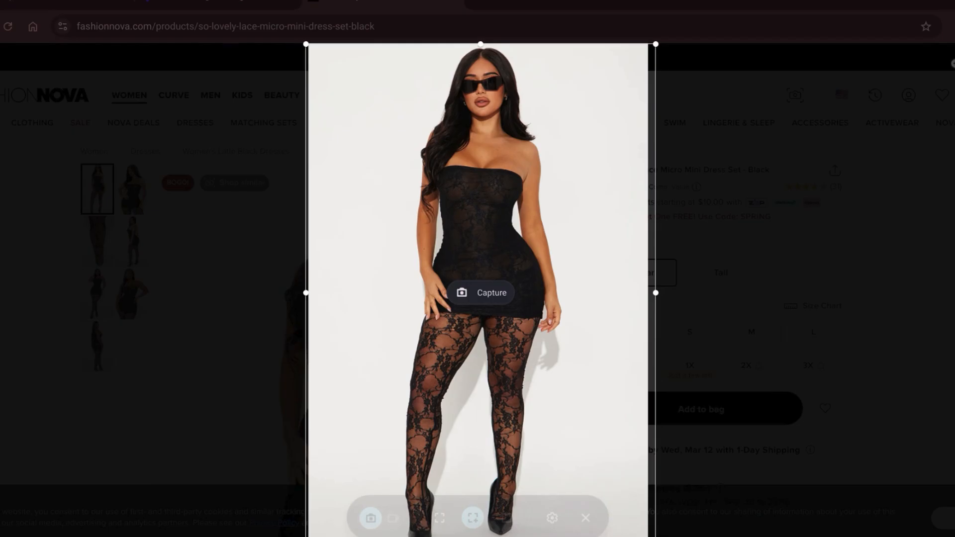
{"action": "left_click_drag", "start_coordinate": [480, 536], "coordinate": [481, 536]}
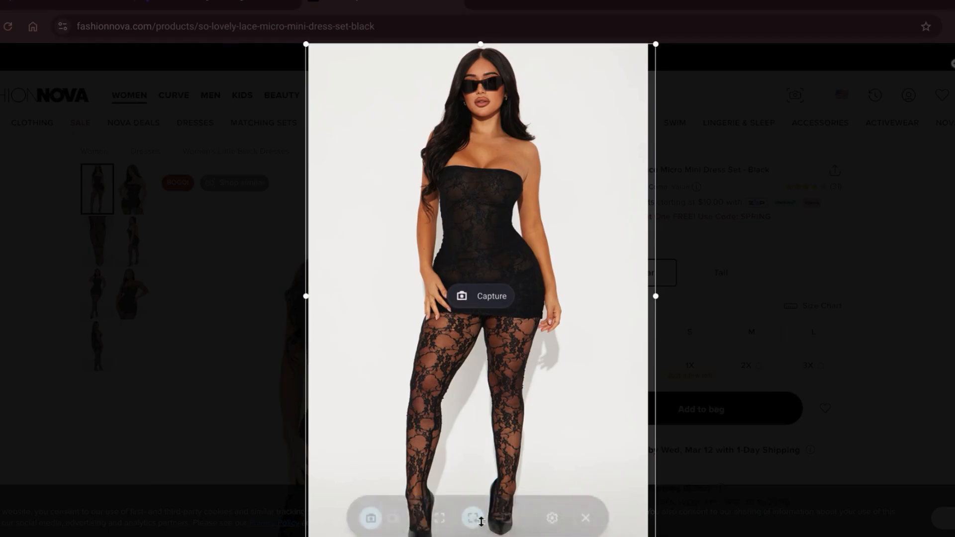
{"action": "left_click", "coordinate": [489, 298]}
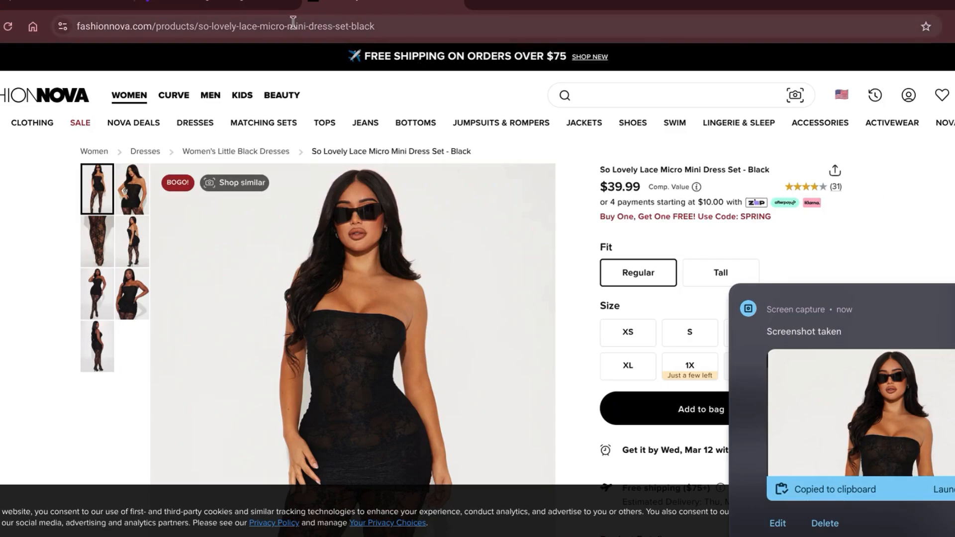
Switch to the Canva design and upload the recent screenshot of the front-pose model.
{"action": "left_click", "coordinate": [453, 1]}
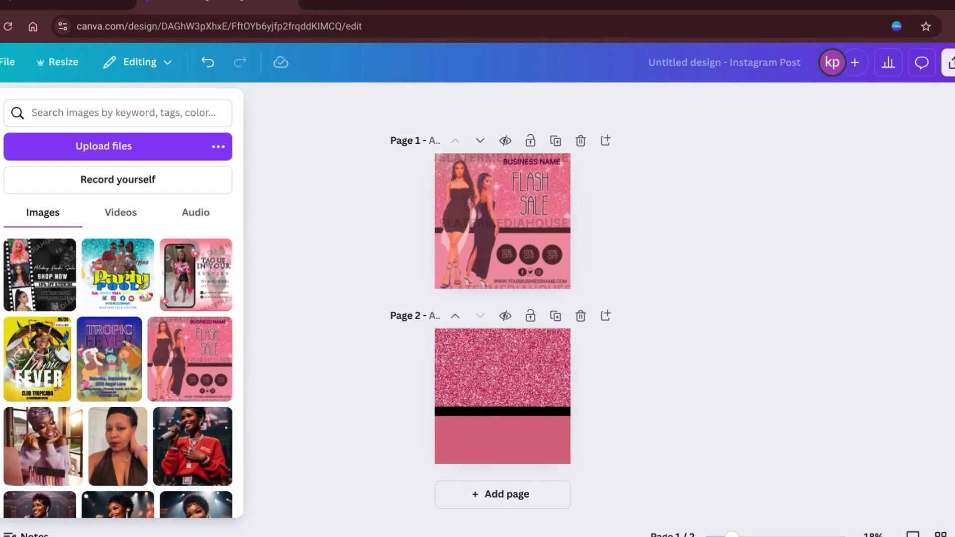
{"action": "left_click", "coordinate": [1, 303]}
{"action": "left_click", "coordinate": [90, 144]}
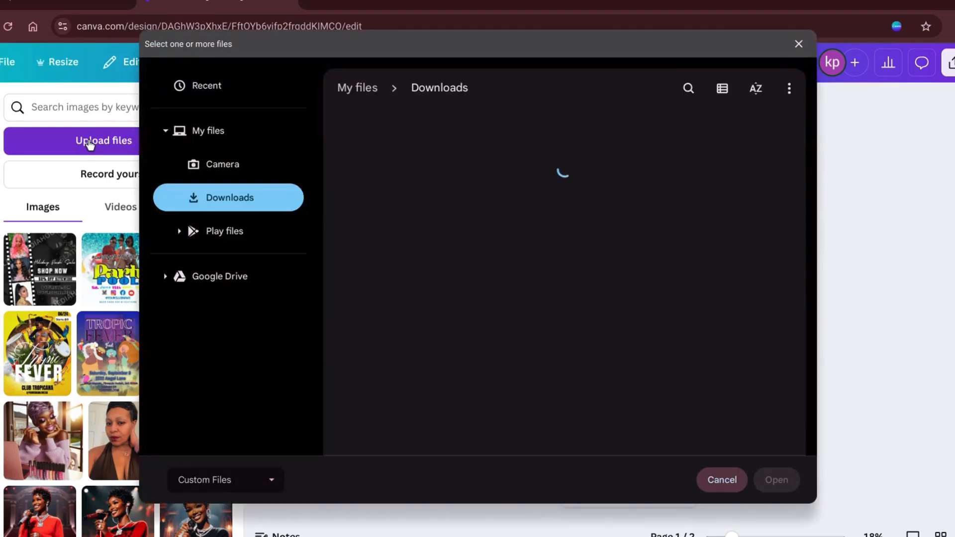
{"action": "left_click", "coordinate": [201, 89]}
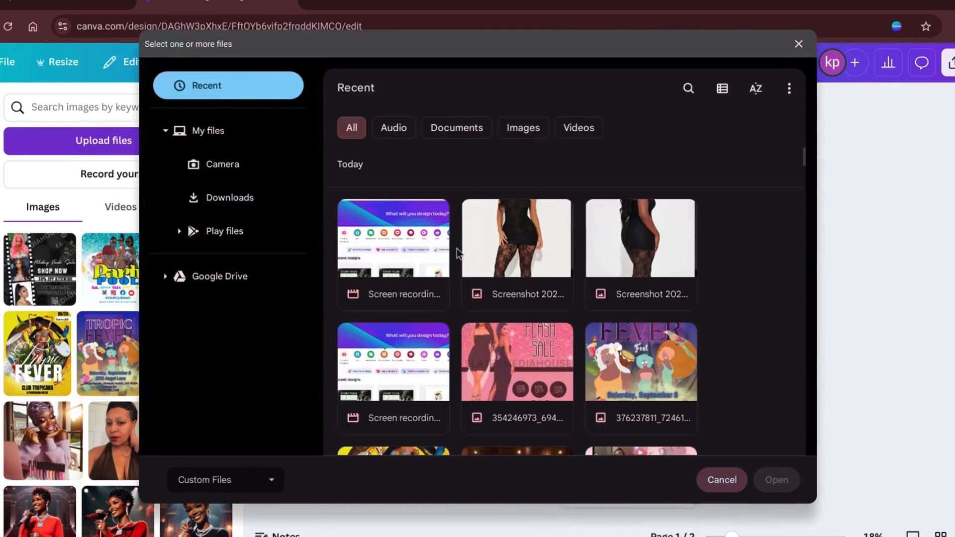
{"action": "left_click", "coordinate": [504, 235]}
{"action": "left_click", "coordinate": [775, 481]}
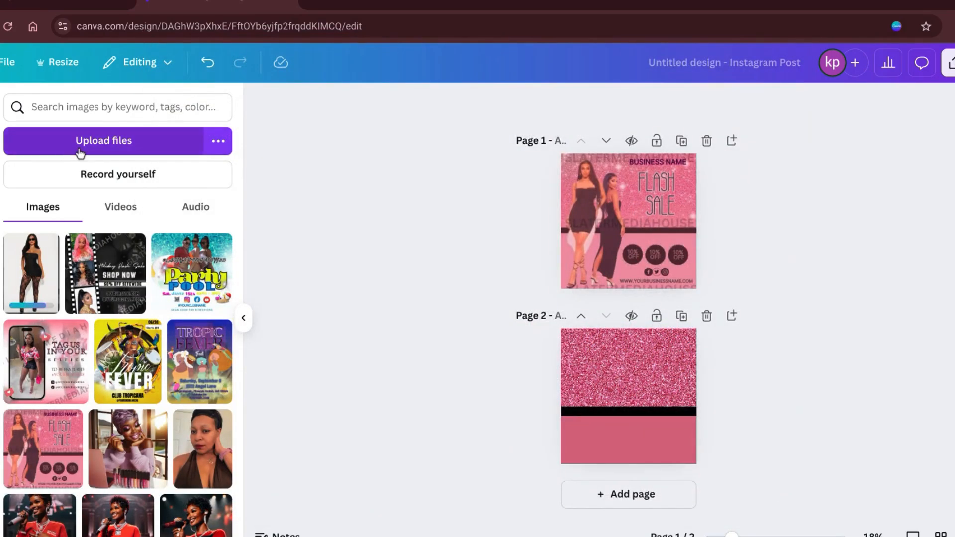
Upload the recent screenshot of the back-pose model to the image library.
{"action": "left_click", "coordinate": [80, 149]}
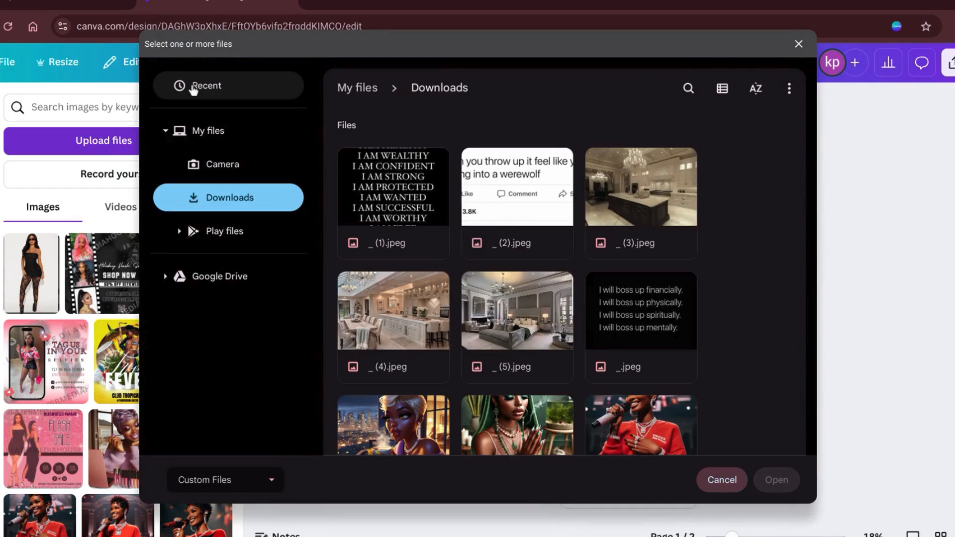
{"action": "left_click", "coordinate": [193, 88]}
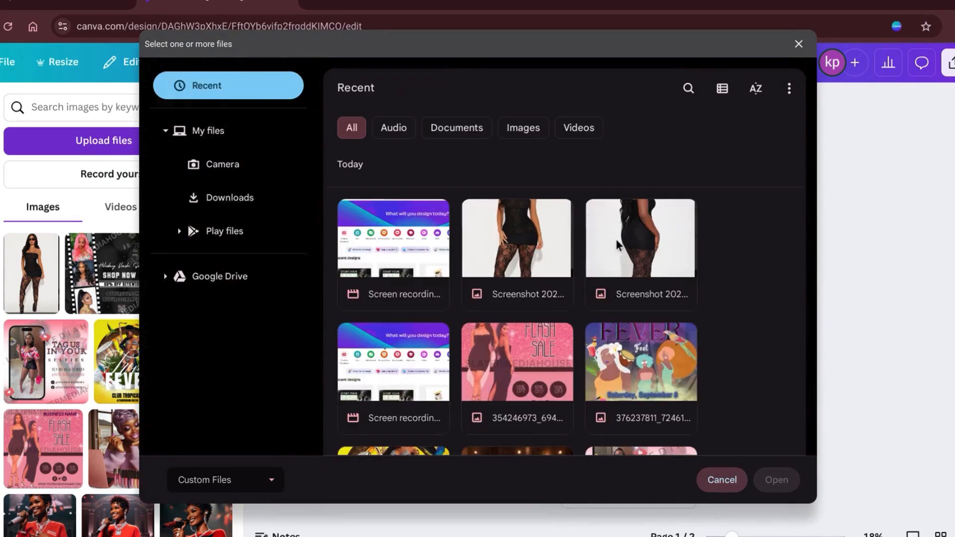
{"action": "left_click", "coordinate": [616, 239]}
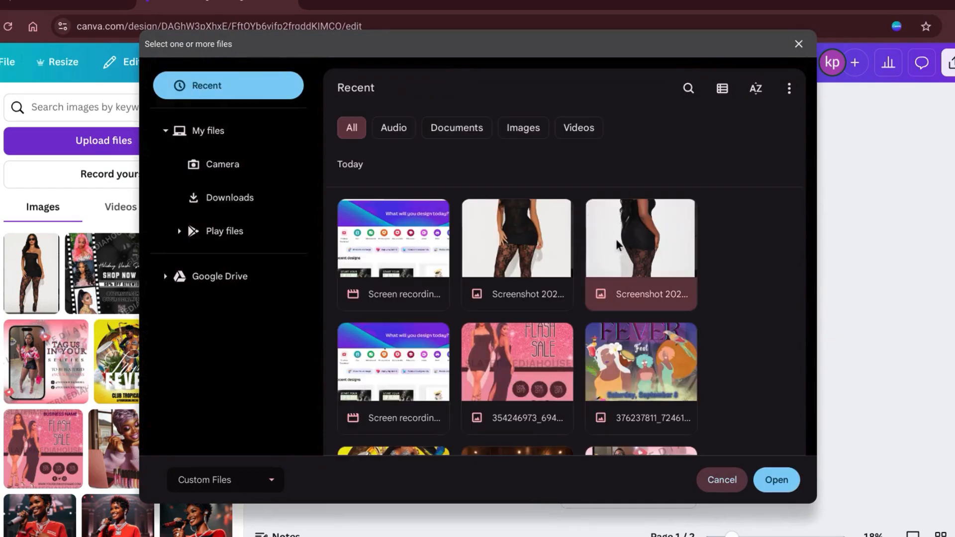
{"action": "left_click", "coordinate": [778, 480]}
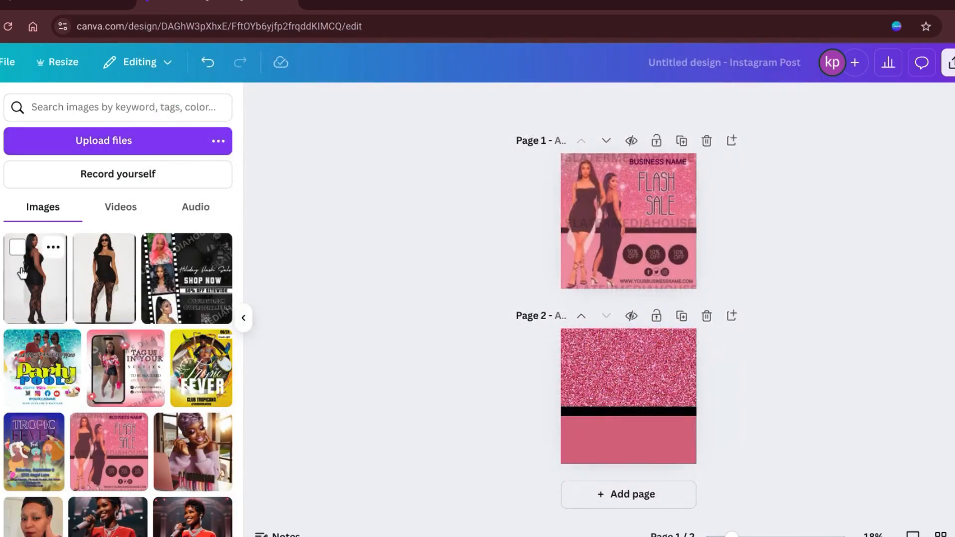
Place the front-pose model photo on the left side of page 2 and remove its background.
{"action": "left_click", "coordinate": [99, 299]}
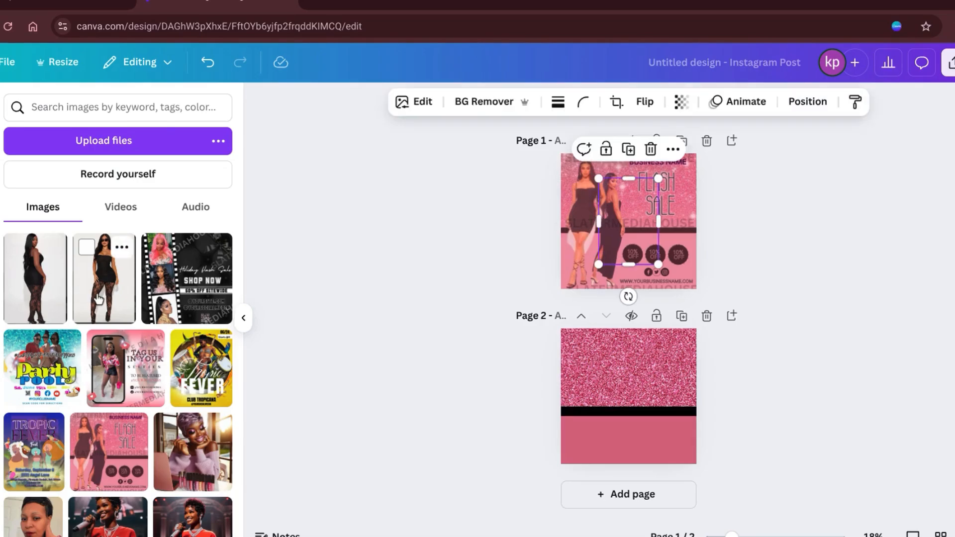
{"action": "left_click_drag", "start_coordinate": [636, 212], "coordinate": [606, 402]}
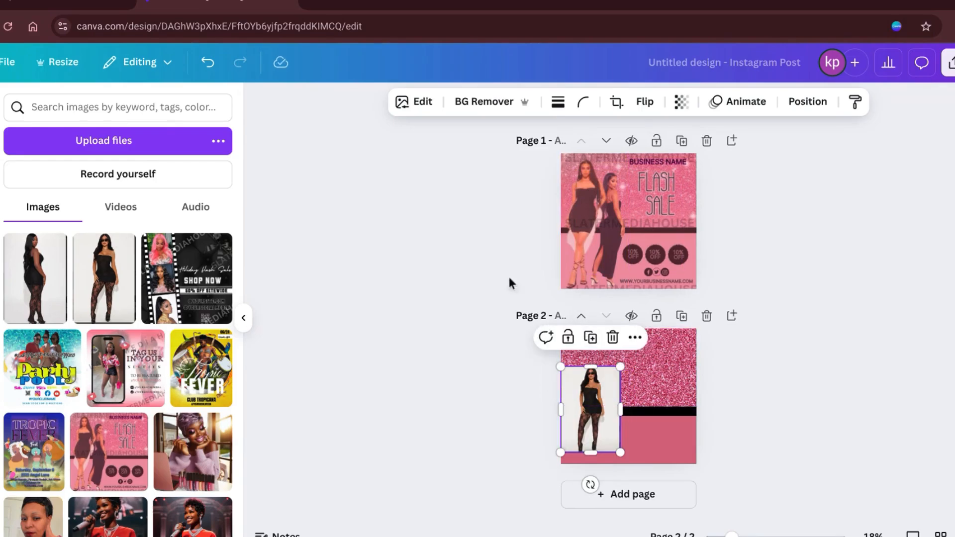
{"action": "left_click", "coordinate": [492, 103]}
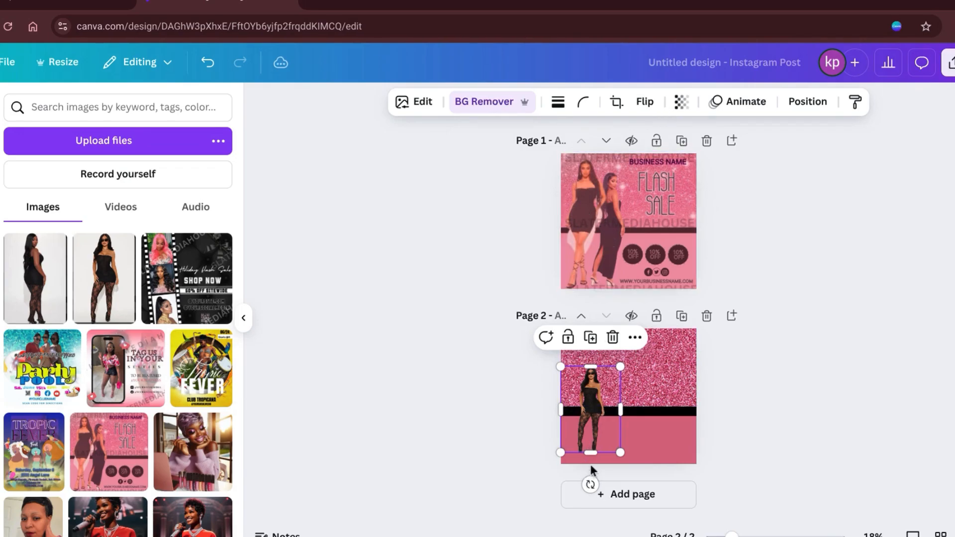
Enlarge the model cutout to nearly the full height of page 2 and shift it against the page's left edge.
{"action": "left_click_drag", "start_coordinate": [586, 451], "coordinate": [586, 462]}
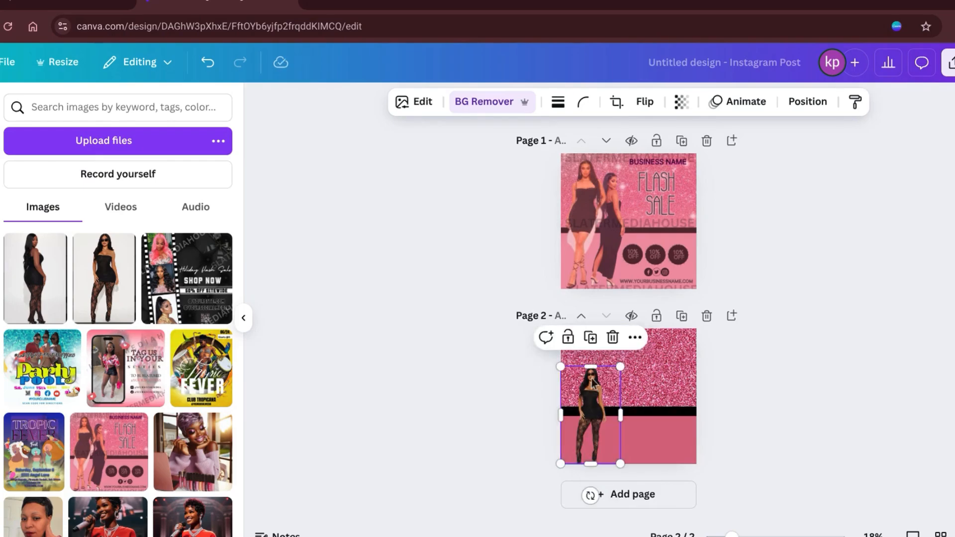
{"action": "left_click_drag", "start_coordinate": [620, 367], "coordinate": [622, 329]}
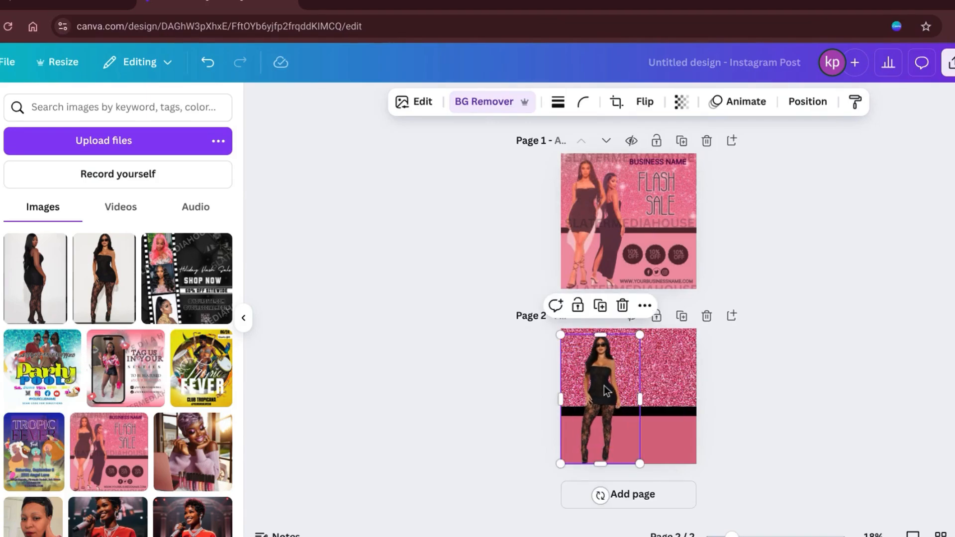
{"action": "left_click_drag", "start_coordinate": [604, 386], "coordinate": [600, 389]}
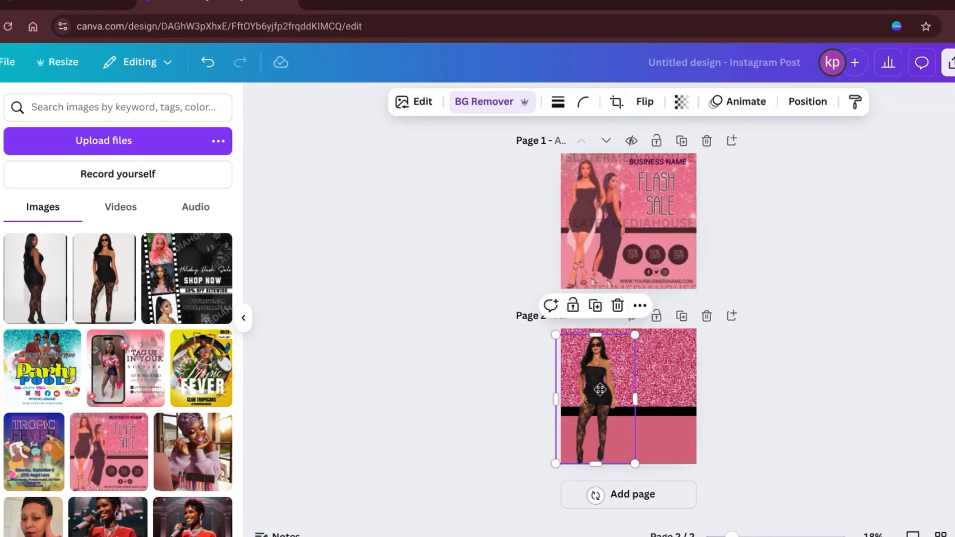
{"action": "left_click", "coordinate": [836, 336]}
{"action": "left_click", "coordinate": [604, 392]}
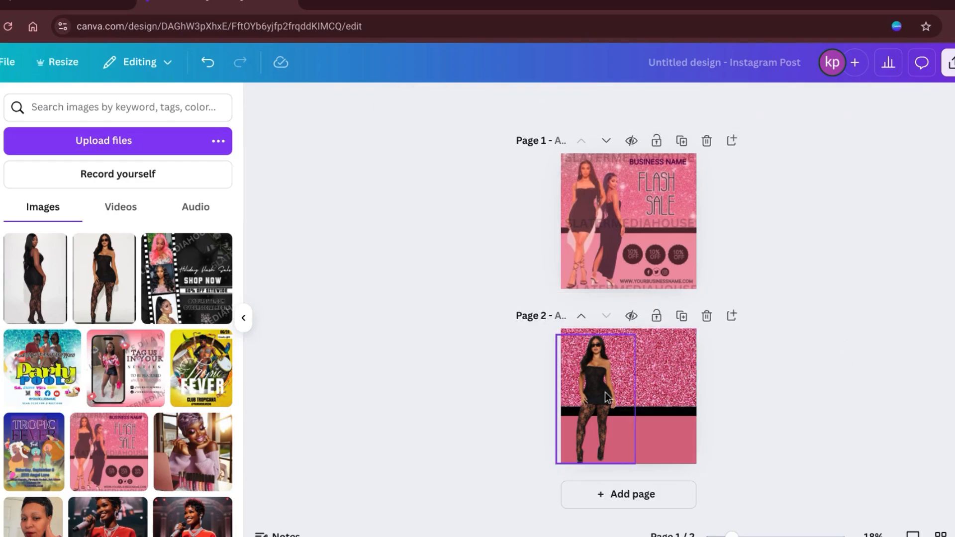
{"action": "left_click_drag", "start_coordinate": [603, 391], "coordinate": [595, 394]}
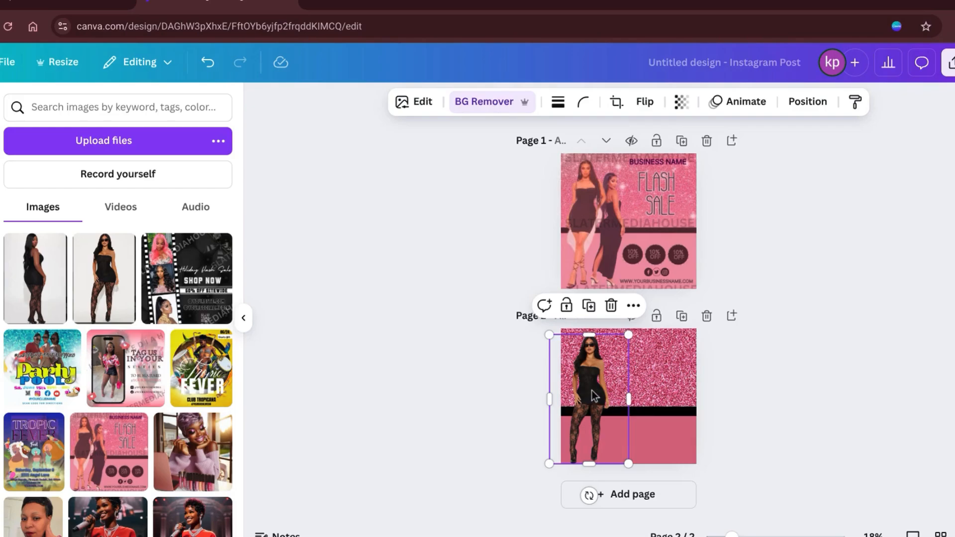
Apply the Sangri filter from the Warm group to the model cutout on page 2.
{"action": "left_click", "coordinate": [416, 107]}
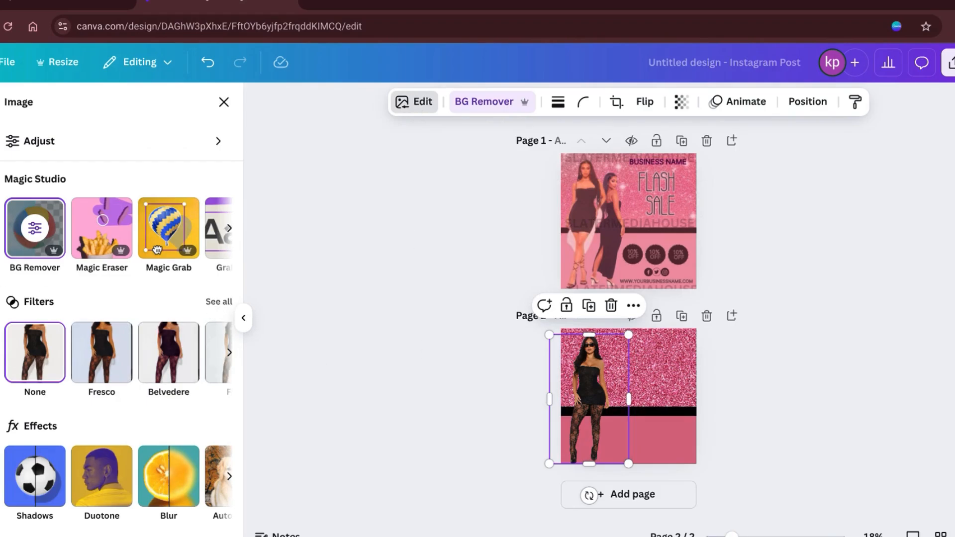
{"action": "left_click", "coordinate": [218, 305]}
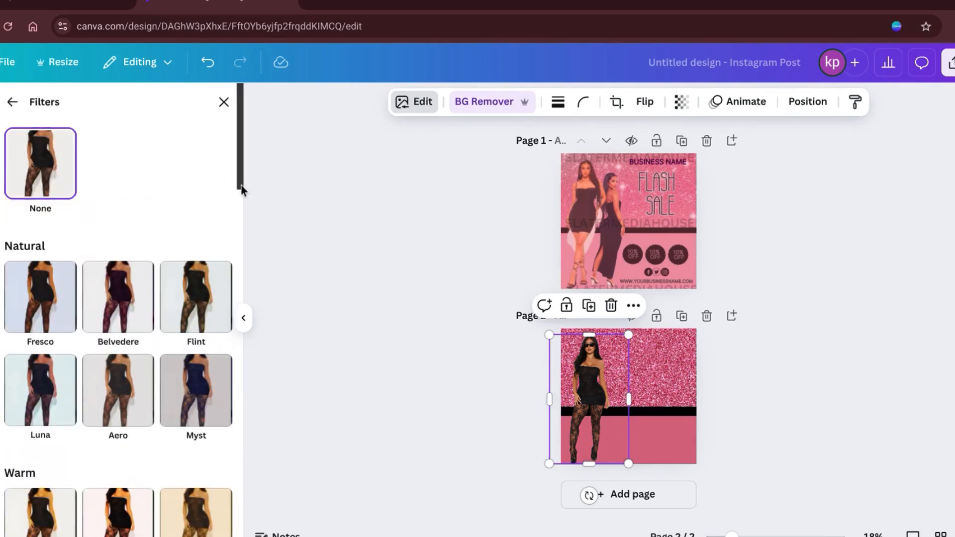
{"action": "left_click_drag", "start_coordinate": [240, 170], "coordinate": [236, 255]}
{"action": "left_click", "coordinate": [194, 261]}
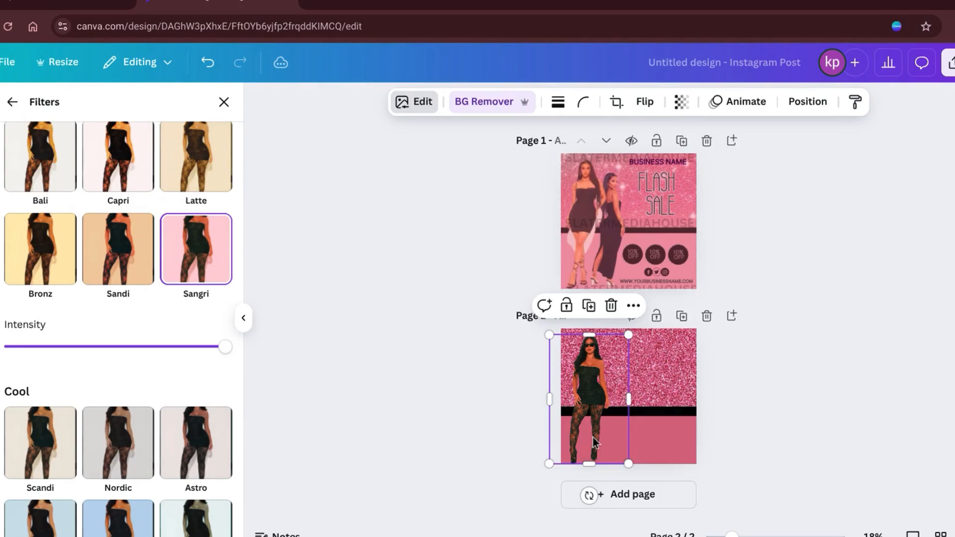
{"action": "left_click", "coordinate": [345, 374]}
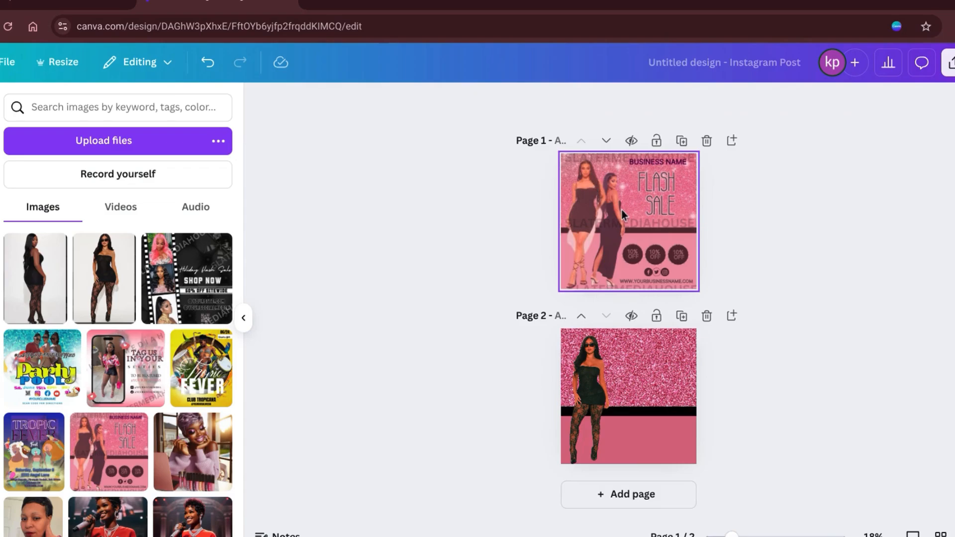
Place the back-pose model photo on page 2 without its background and extend it down to the page's bottom edge.
{"action": "left_click", "coordinate": [27, 278]}
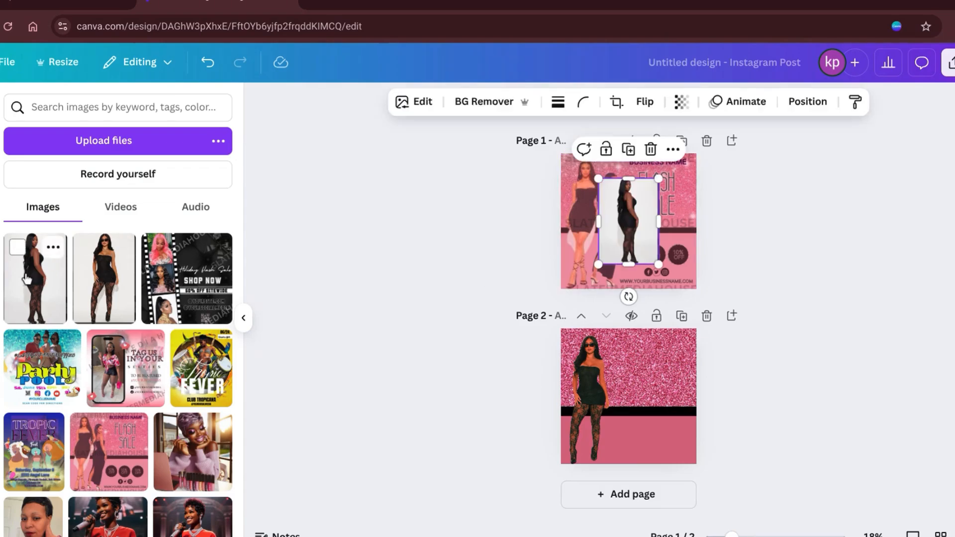
{"action": "left_click_drag", "start_coordinate": [616, 223], "coordinate": [606, 414]}
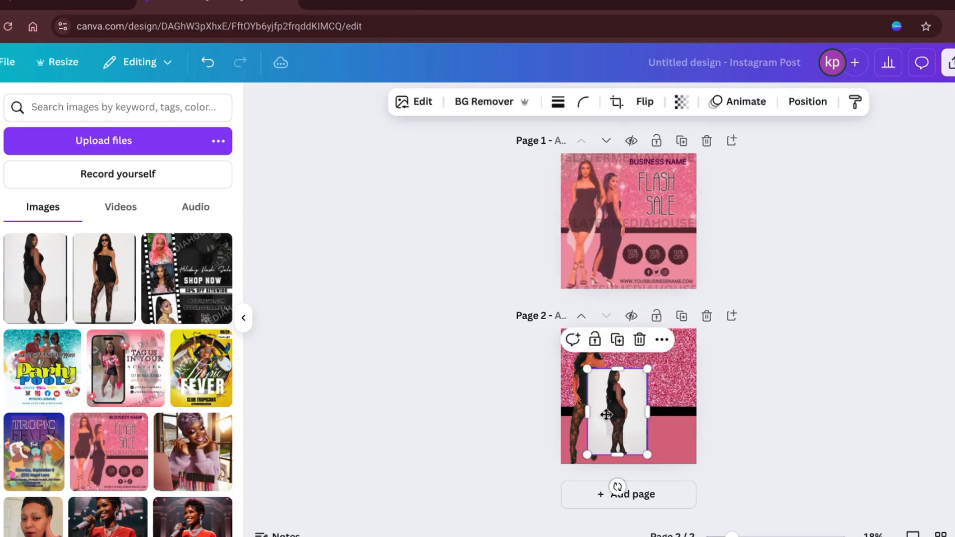
{"action": "left_click", "coordinate": [472, 107]}
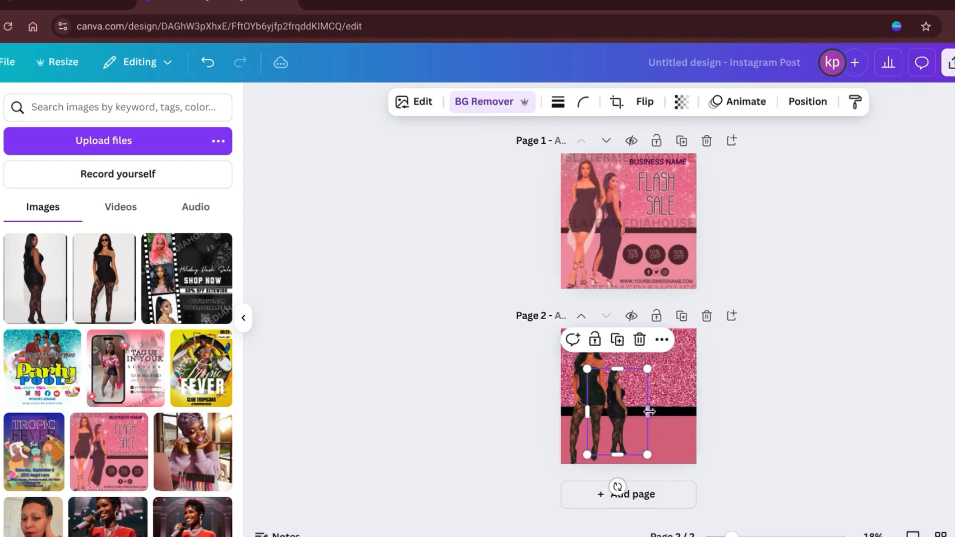
{"action": "left_click_drag", "start_coordinate": [617, 454], "coordinate": [615, 463]}
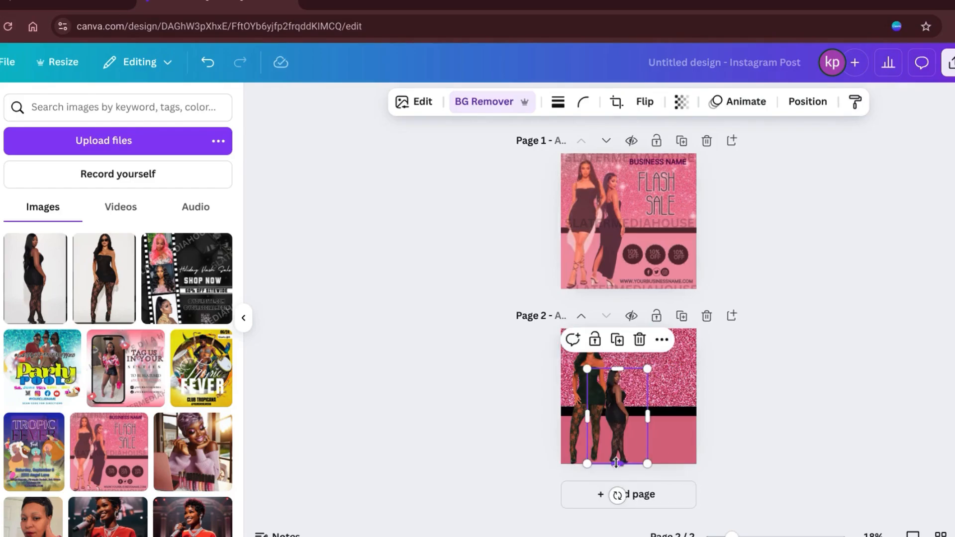
Shift the front-pose cutout slightly left on page 2 and enlarge the back-pose cutout to nearly the same height.
{"action": "left_click", "coordinate": [585, 365]}
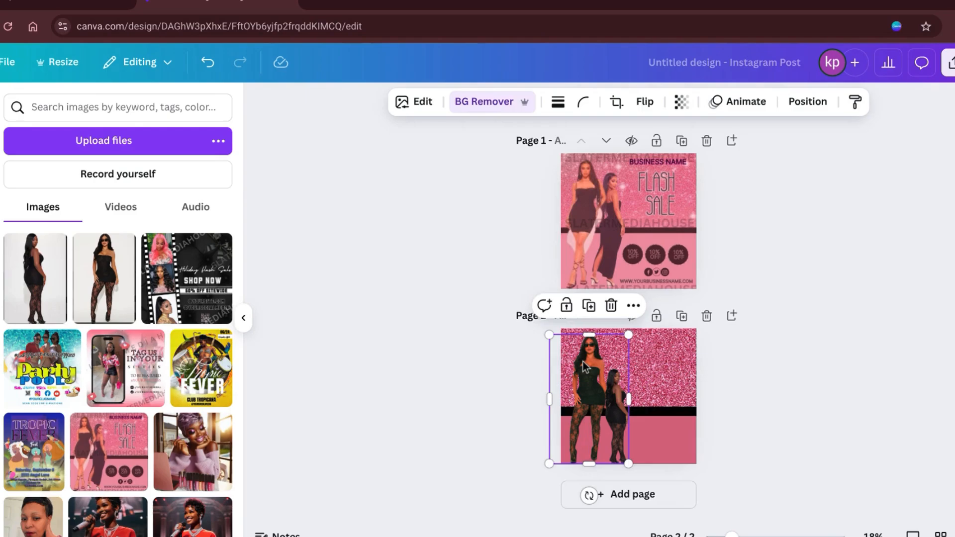
{"action": "left_click_drag", "start_coordinate": [583, 362], "coordinate": [575, 365]}
{"action": "left_click", "coordinate": [608, 382]}
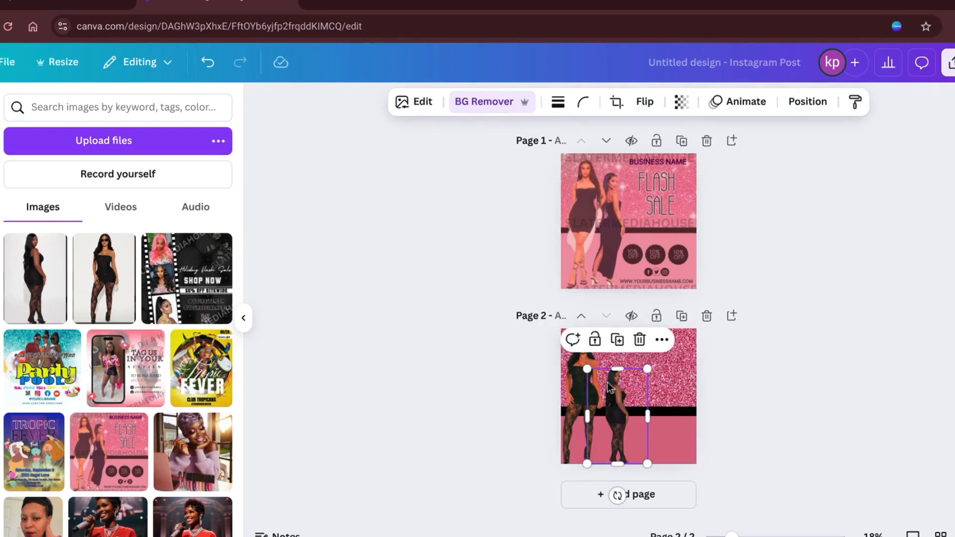
{"action": "left_click_drag", "start_coordinate": [587, 368], "coordinate": [568, 342]}
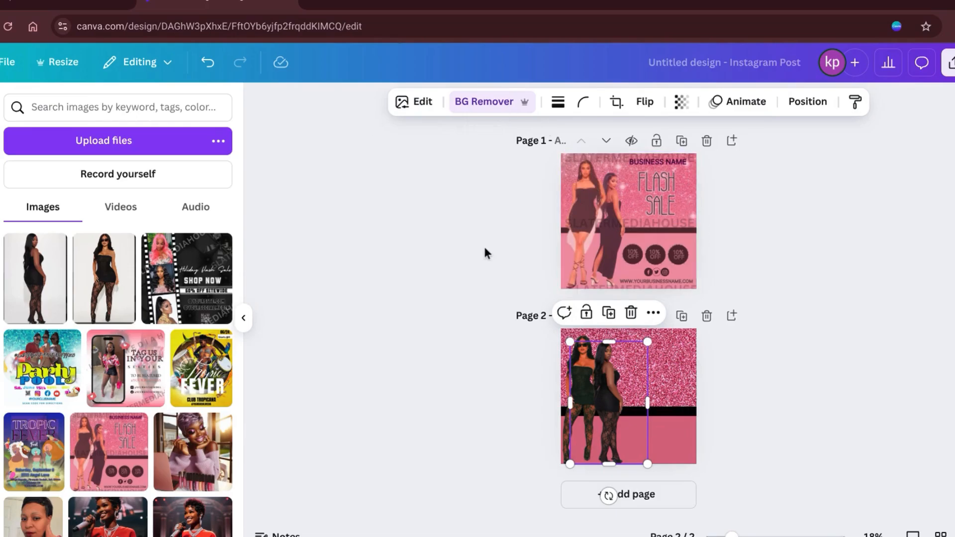
Send the back-pose model cutout one layer backward, behind the front-pose model.
{"action": "left_click", "coordinate": [796, 103]}
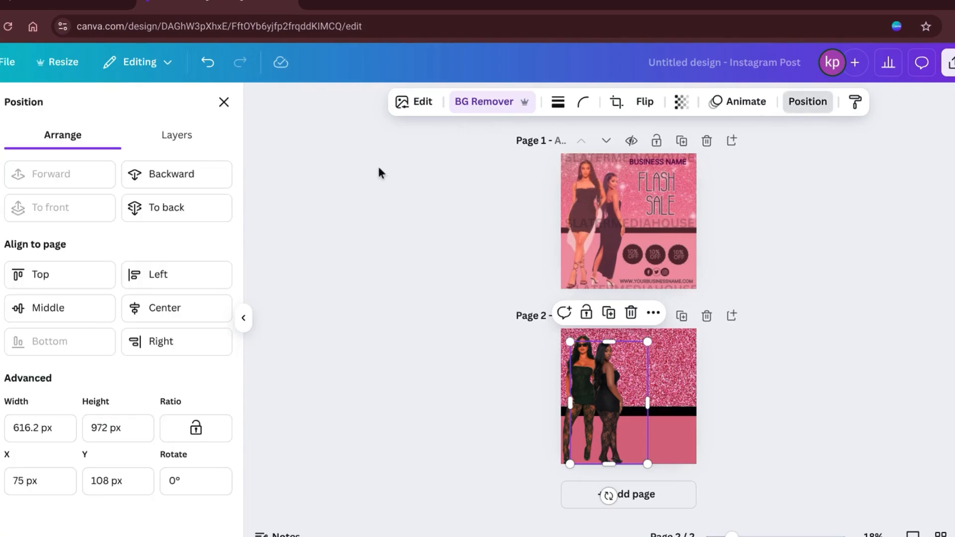
{"action": "left_click", "coordinate": [152, 180]}
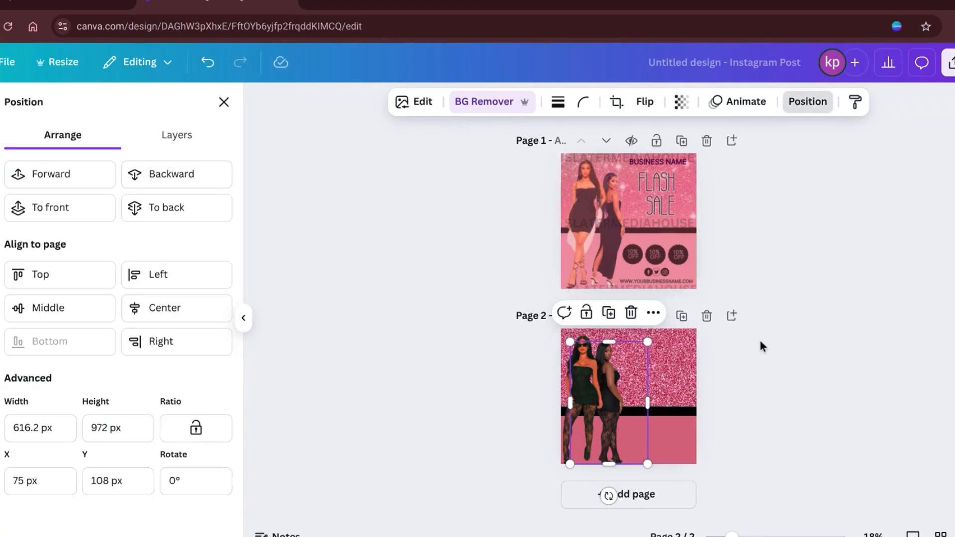
{"action": "key", "text": "Escape"}
Resize the back-pose cutout and reposition it close beside the front-pose model on page 2.
{"action": "left_click_drag", "start_coordinate": [568, 342], "coordinate": [577, 353]}
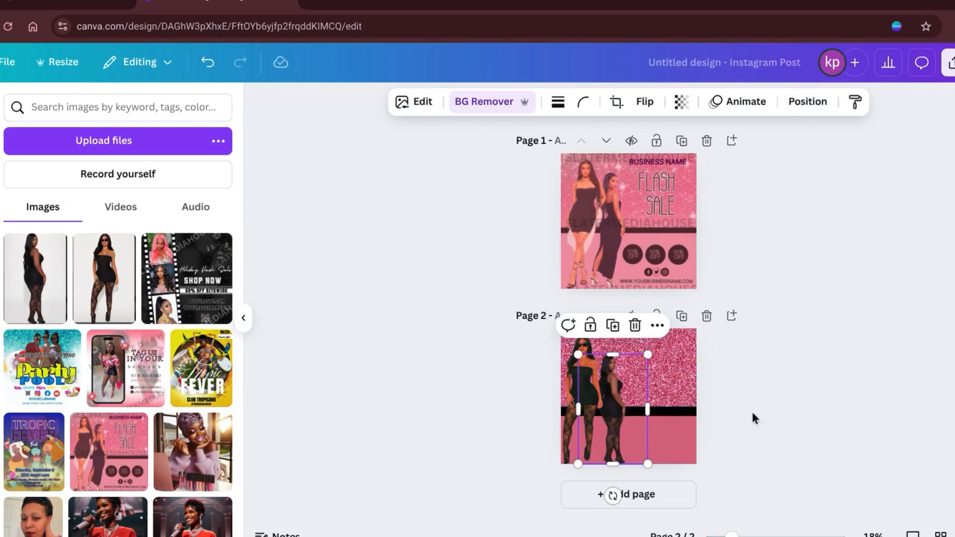
{"action": "left_click_drag", "start_coordinate": [621, 434], "coordinate": [622, 431]}
{"action": "left_click", "coordinate": [633, 429]}
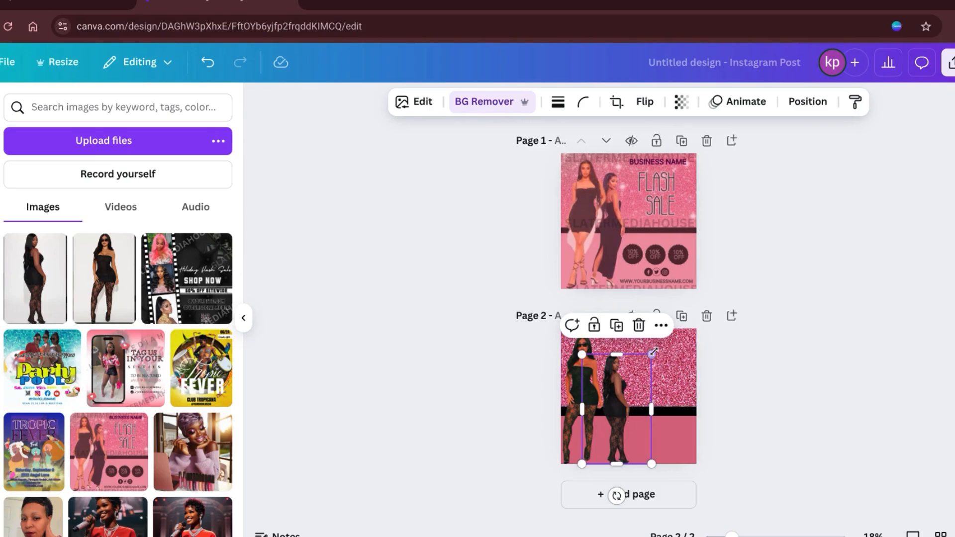
{"action": "mouse_move", "coordinate": [651, 354]}
{"action": "left_mouse_down"}
{"action": "mouse_move", "coordinate": [654, 344]}
{"action": "mouse_move", "coordinate": [653, 355]}
{"action": "left_mouse_up"}
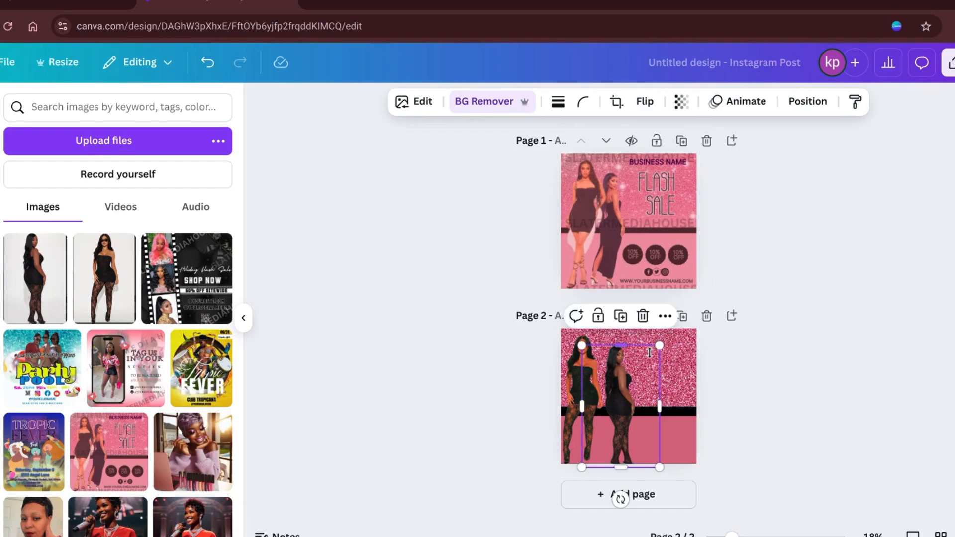
{"action": "left_click_drag", "start_coordinate": [646, 396], "coordinate": [636, 388]}
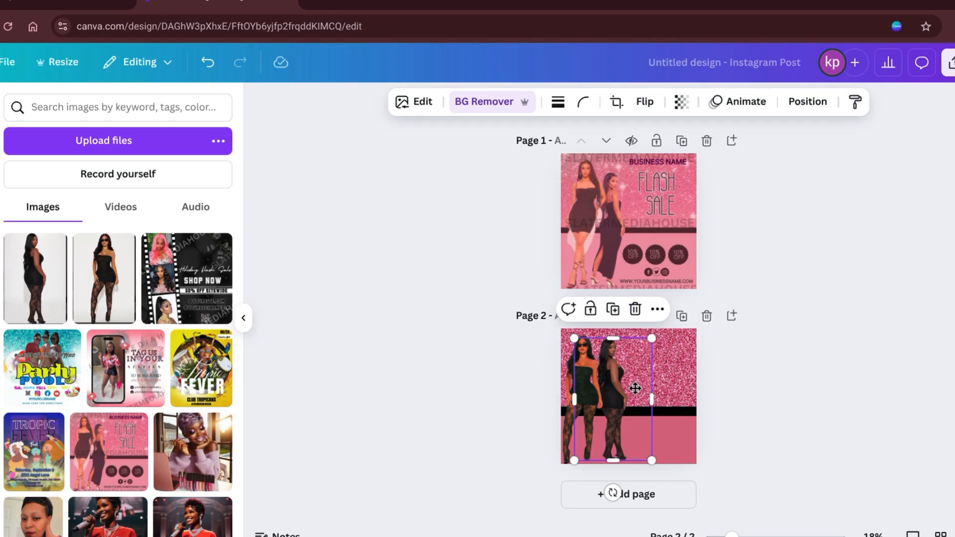
Shrink the back-pose cutout to about four-fifths of the page height and nudge its feet toward the page's bottom edge.
{"action": "left_click", "coordinate": [797, 372]}
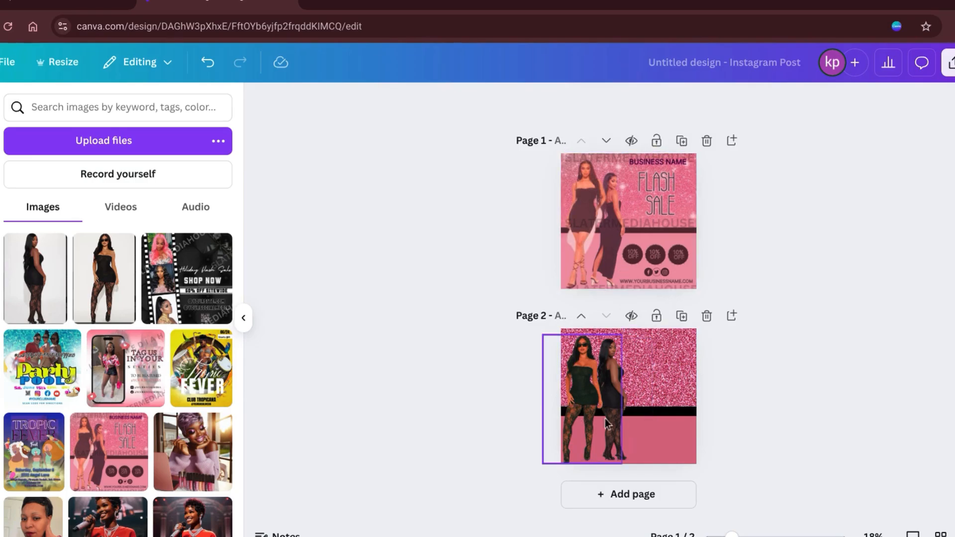
{"action": "left_click", "coordinate": [628, 427]}
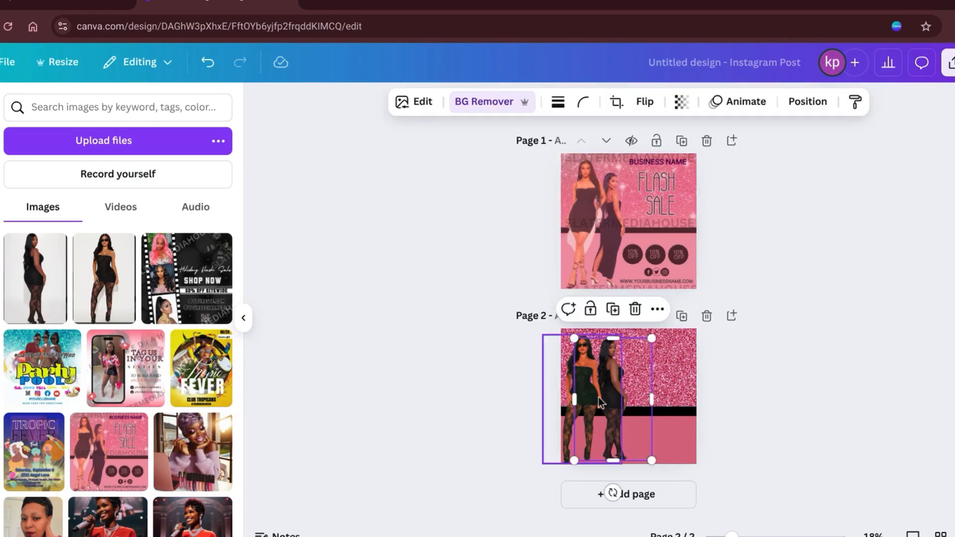
{"action": "left_click_drag", "start_coordinate": [573, 337], "coordinate": [580, 348]}
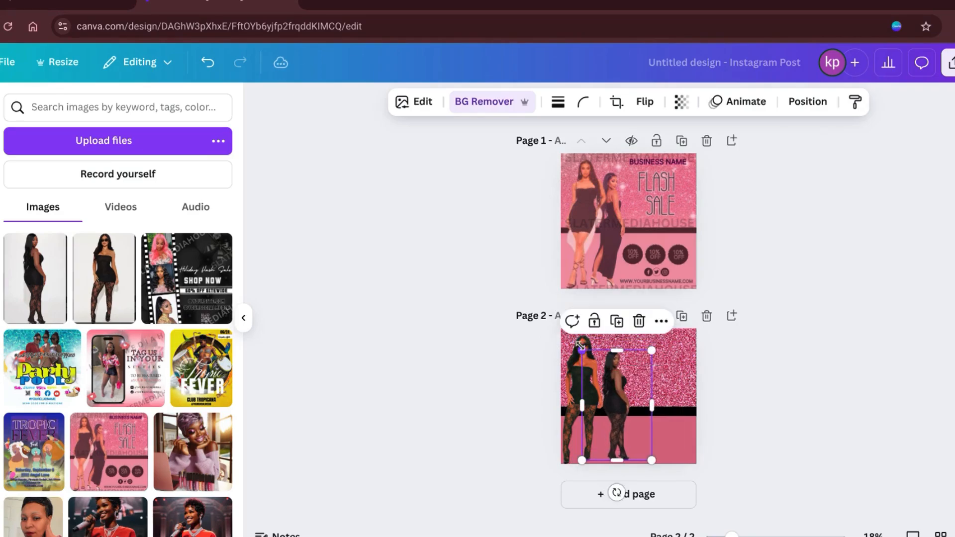
{"action": "left_click_drag", "start_coordinate": [628, 394], "coordinate": [626, 392]}
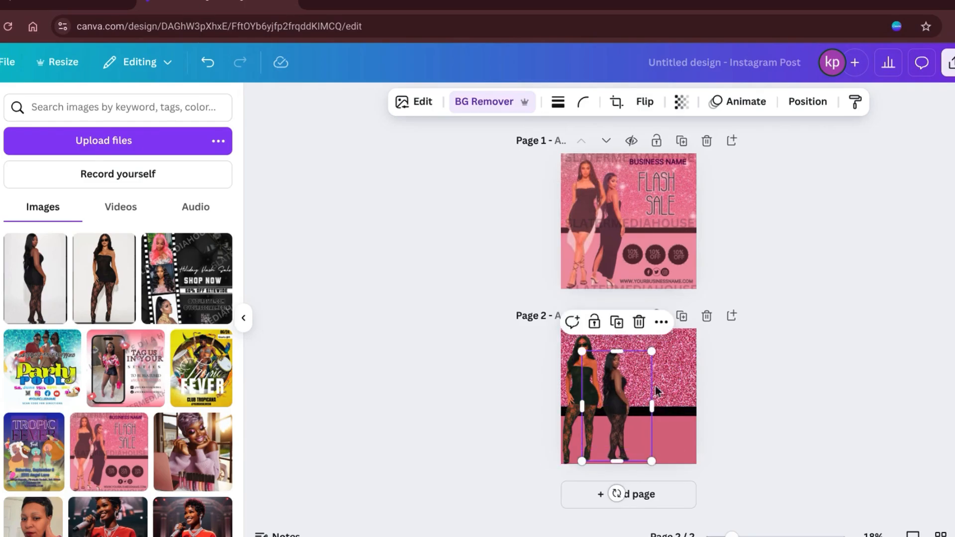
{"action": "left_click", "coordinate": [780, 383]}
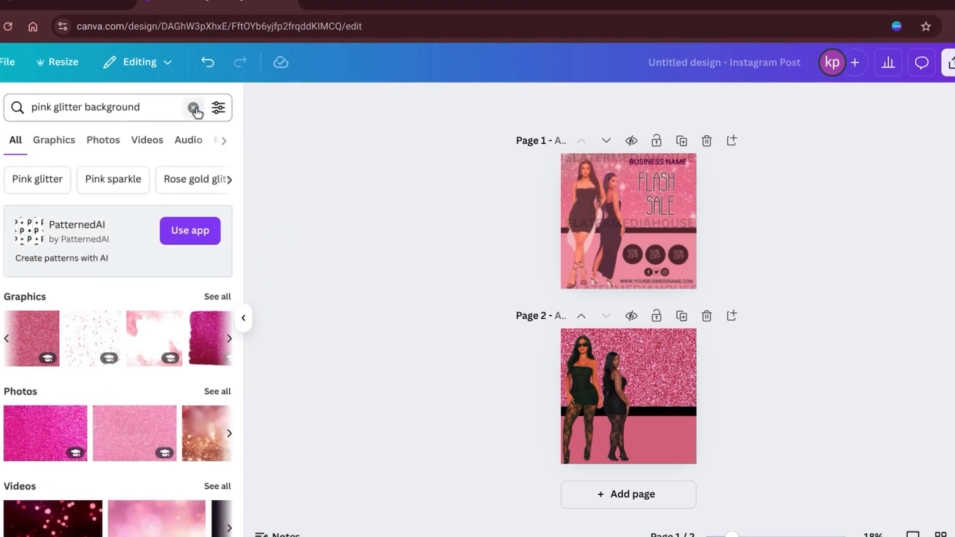
Search the elements for "sparkle" and place the white starburst graphic over the glitter area of page 2.
{"action": "left_click", "coordinate": [194, 108]}
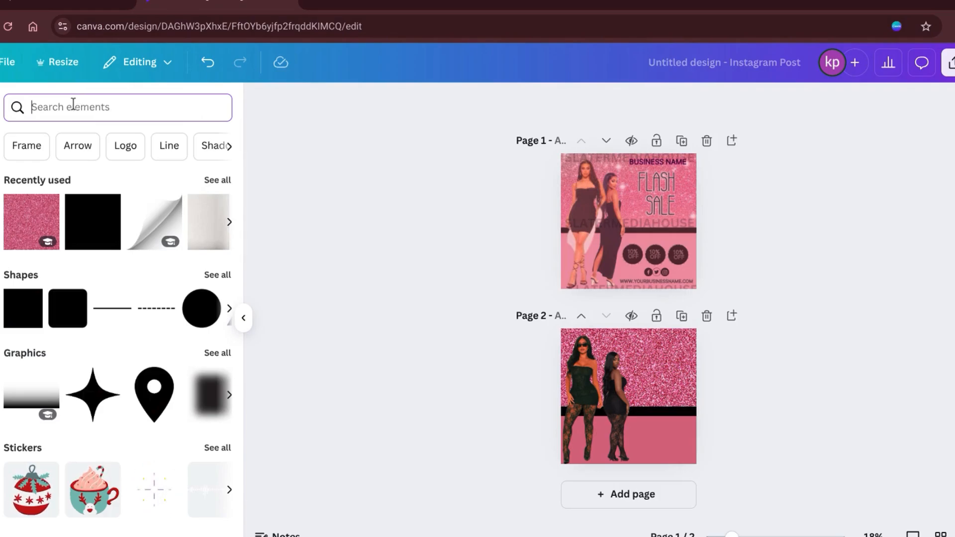
{"action": "type", "text": "blur"}
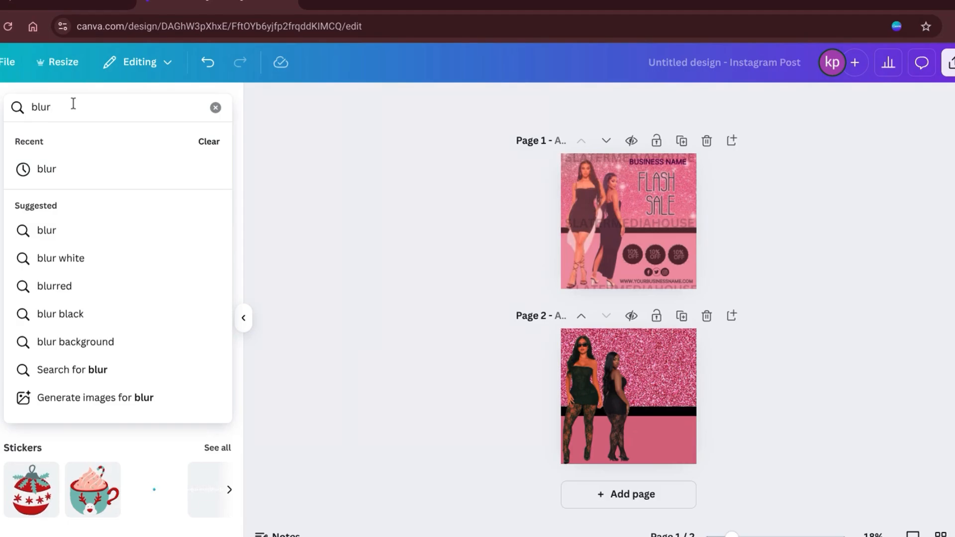
{"action": "key", "text": "BackSpace"}
{"action": "key", "text": "BackSpace"}
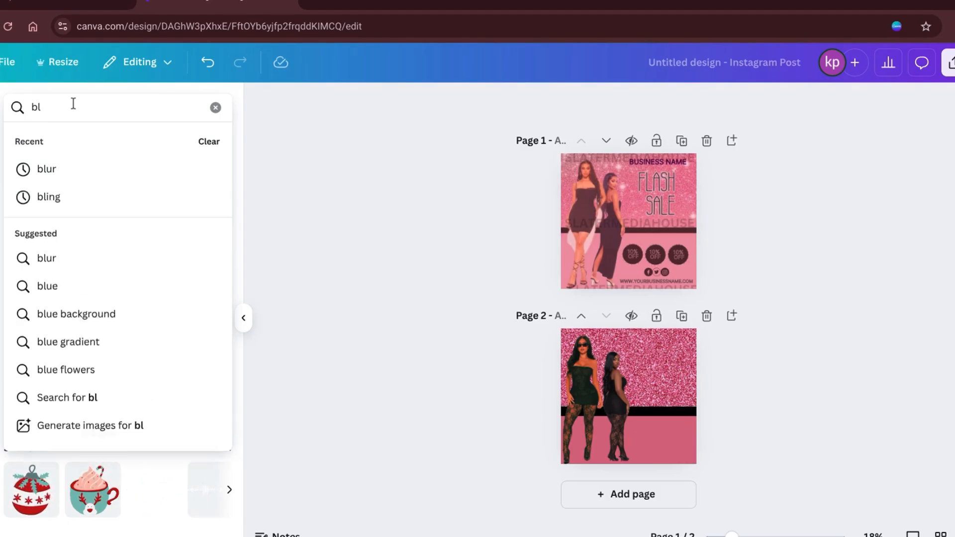
{"action": "key", "text": "BackSpace"}
{"action": "key", "text": "BackSpace"}
{"action": "type", "text": "sp"}
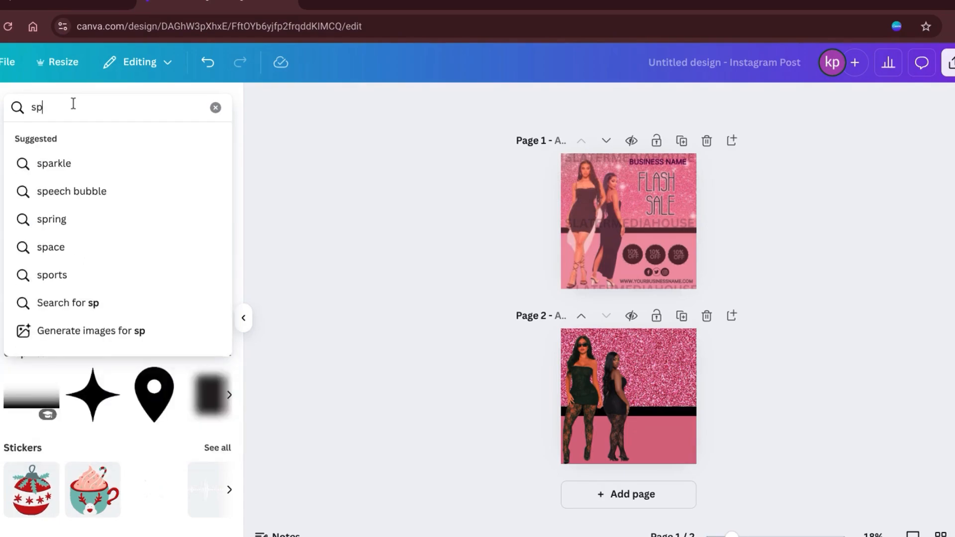
{"action": "type", "text": "arkle"}
{"action": "key", "text": "Return"}
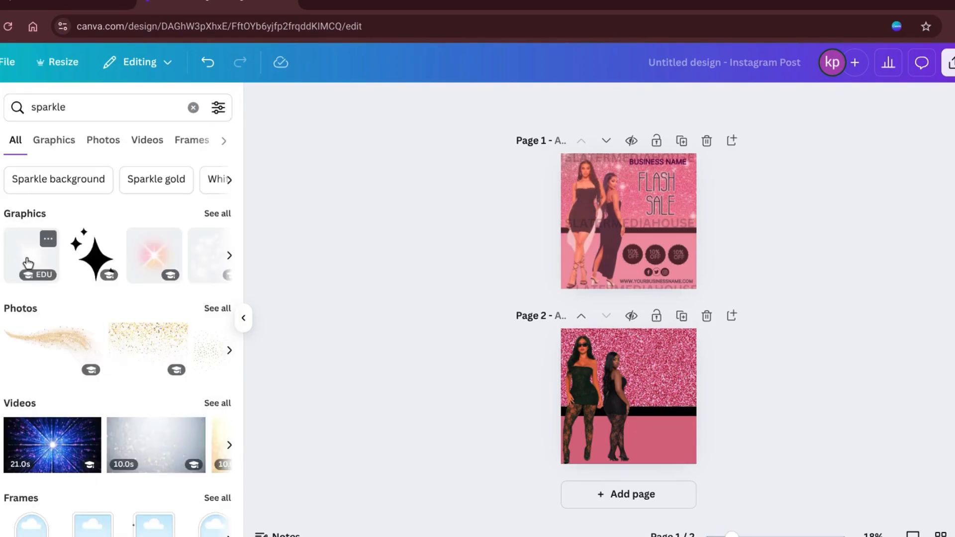
{"action": "left_click", "coordinate": [28, 262]}
{"action": "left_click_drag", "start_coordinate": [623, 226], "coordinate": [648, 375]}
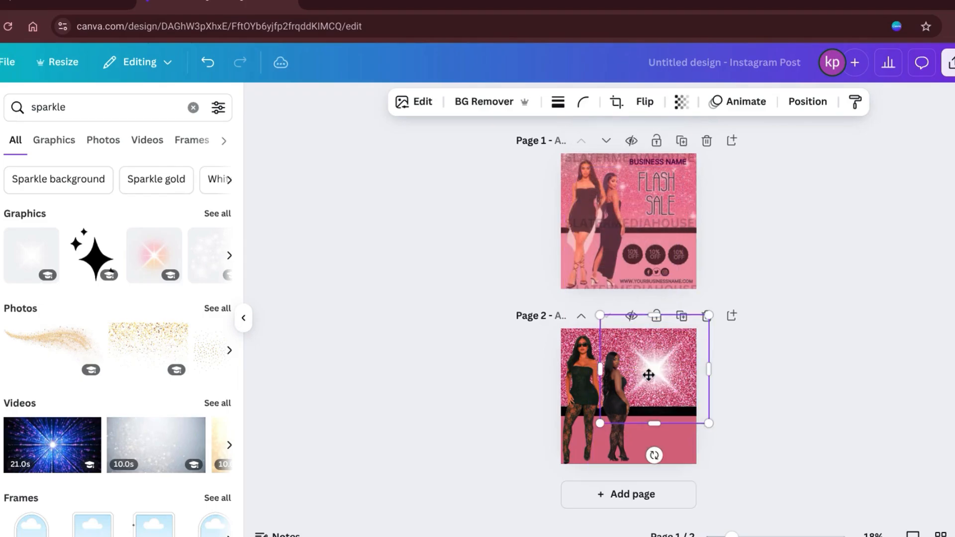
Shrink the sparkle to a tiny star and position it at the page's top edge, just above the two models.
{"action": "left_click_drag", "start_coordinate": [600, 315], "coordinate": [678, 396]}
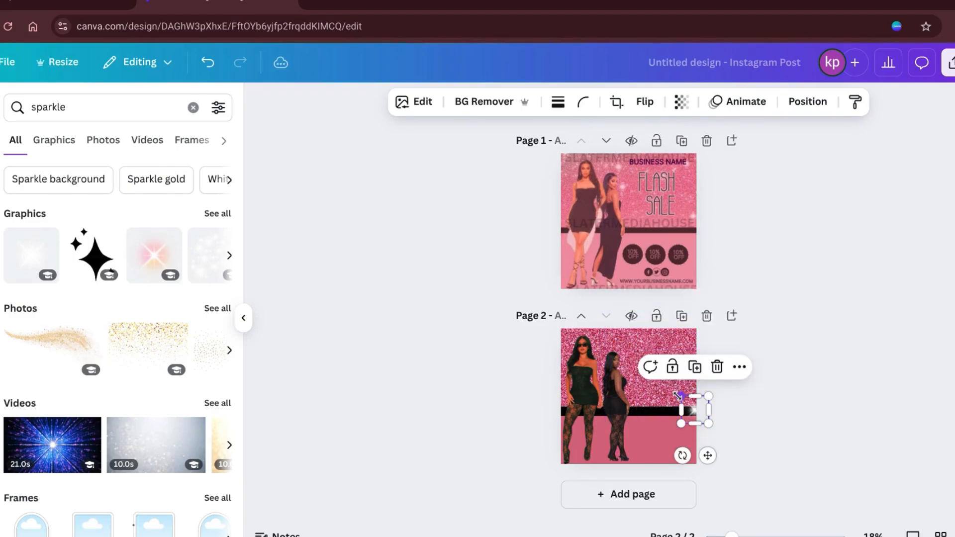
{"action": "left_click_drag", "start_coordinate": [706, 454], "coordinate": [615, 386]}
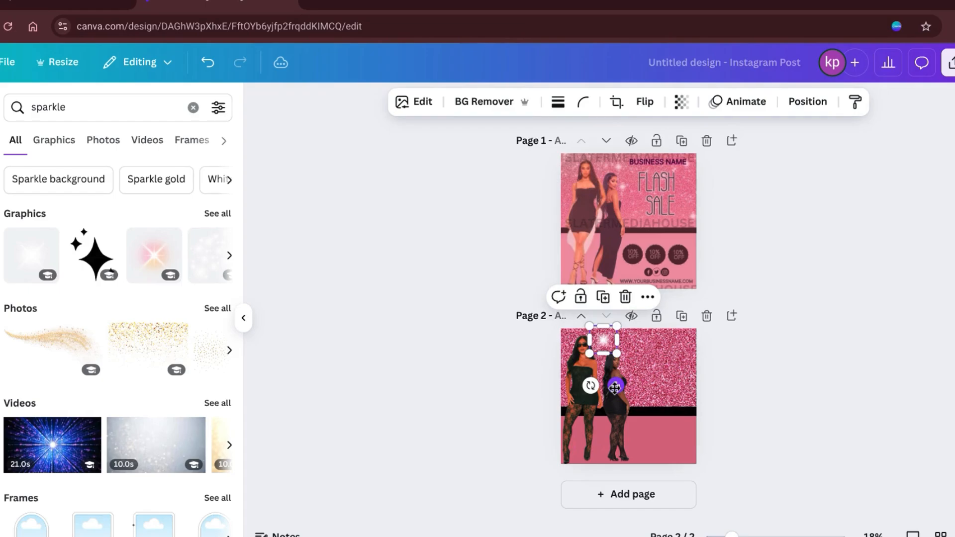
{"action": "left_click_drag", "start_coordinate": [616, 354], "coordinate": [605, 344]}
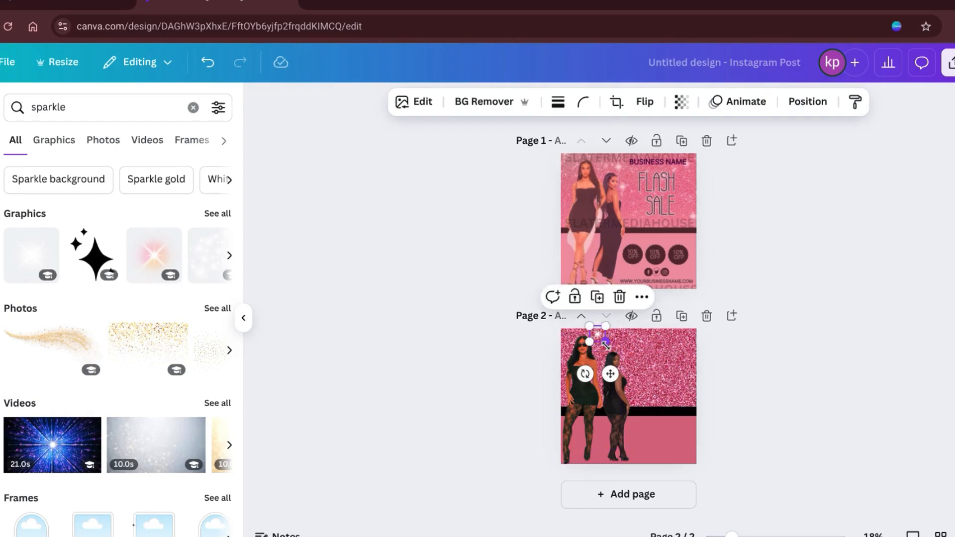
Duplicate the small sparkle twice, placing one beside the back-pose model's head and one at the glitter area's lower right corner.
{"action": "left_click", "coordinate": [597, 298]}
{"action": "left_click_drag", "start_coordinate": [617, 378], "coordinate": [642, 391]}
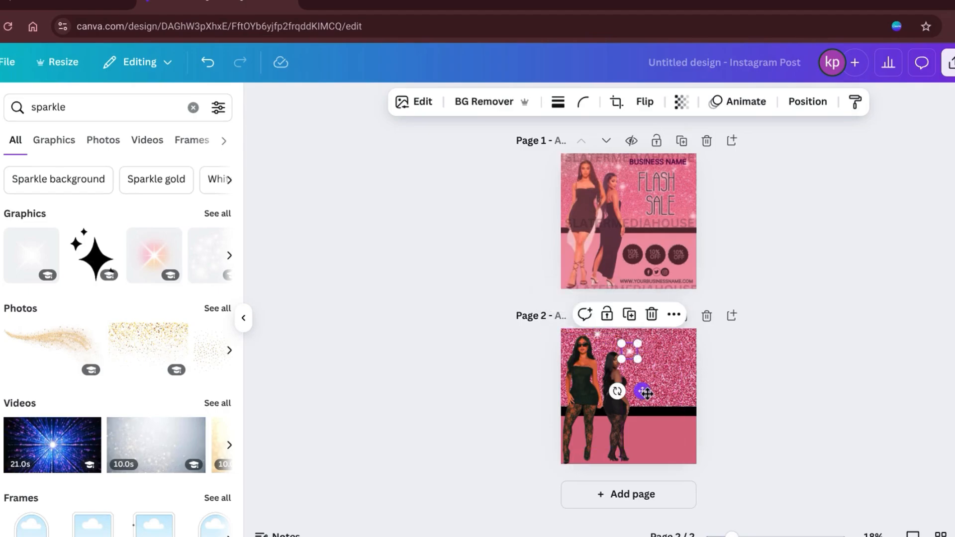
{"action": "left_click", "coordinate": [630, 315]}
{"action": "left_click_drag", "start_coordinate": [677, 409], "coordinate": [707, 436]}
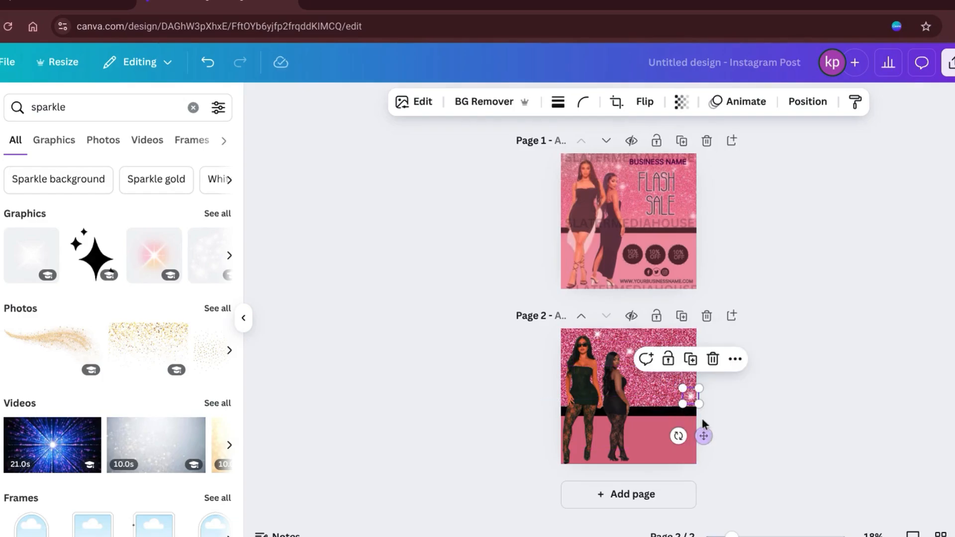
Add two larger sparkle copies in page 2's upper right corner, the second diagonally below and left of the first.
{"action": "left_click", "coordinate": [690, 359]}
{"action": "left_click_drag", "start_coordinate": [705, 437], "coordinate": [695, 364]}
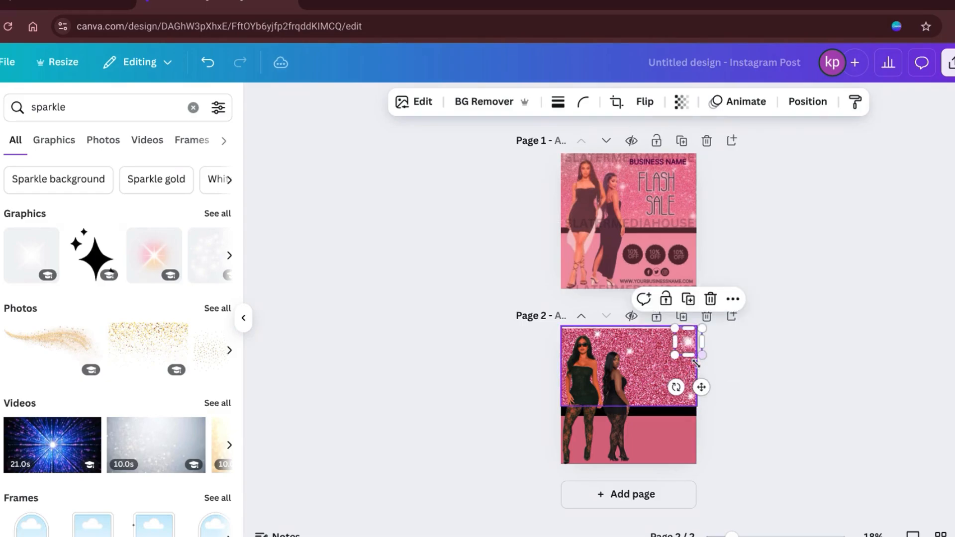
{"action": "left_click", "coordinate": [688, 301]}
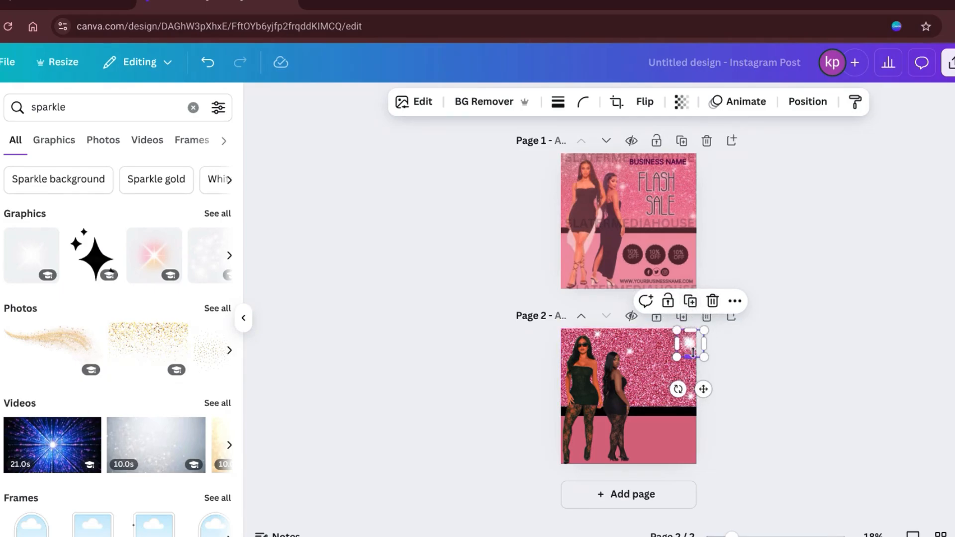
{"action": "left_click_drag", "start_coordinate": [704, 389], "coordinate": [687, 402]}
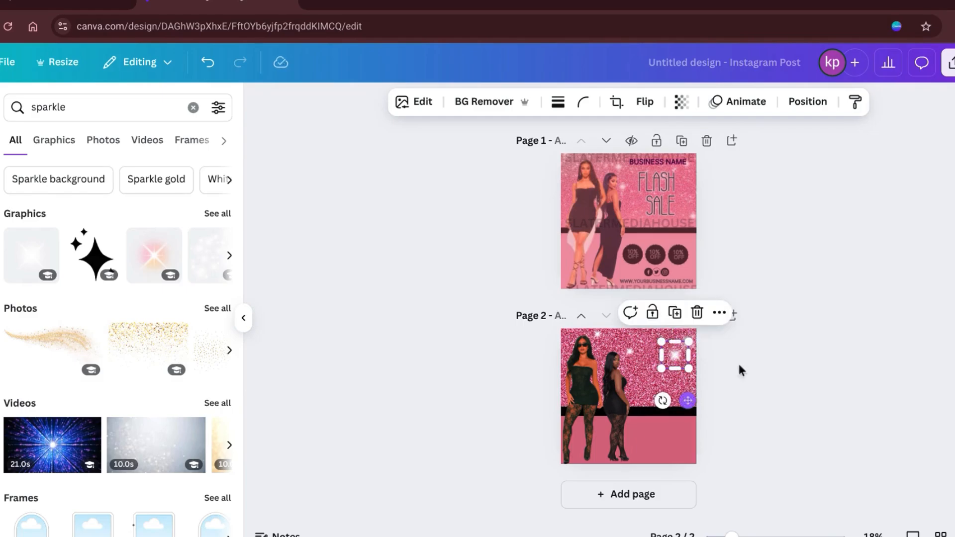
{"action": "left_click", "coordinate": [785, 328]}
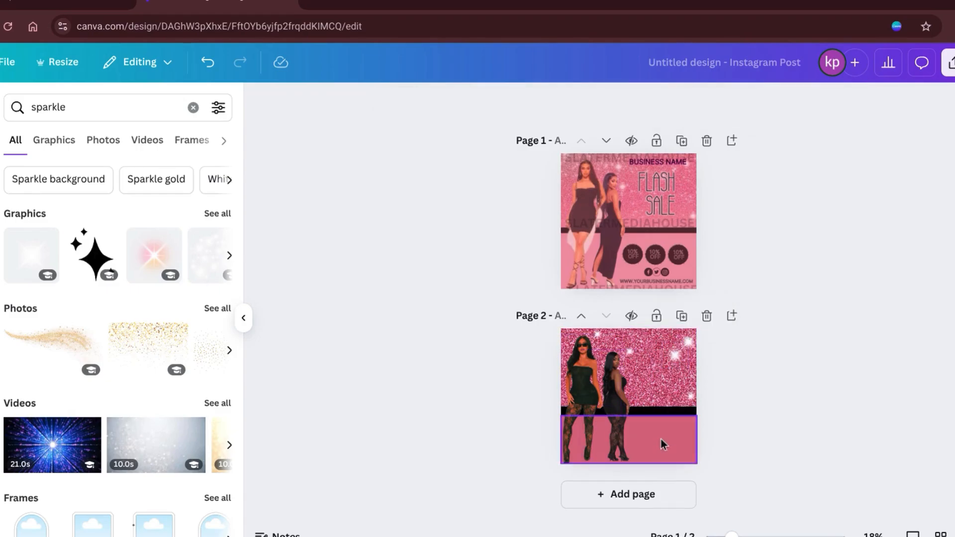
Apply the Sangri photo filter to the back-pose model cutout on page 2.
{"action": "left_click", "coordinate": [626, 429]}
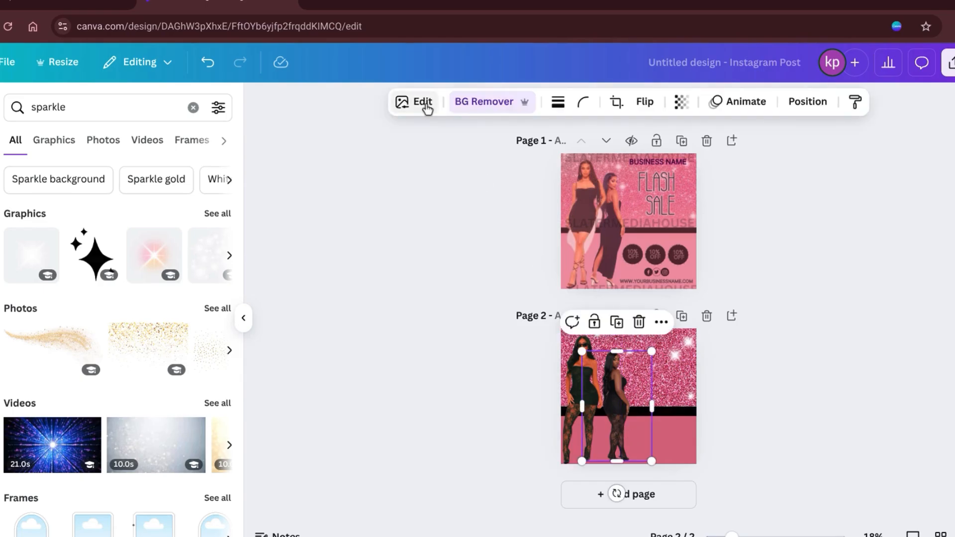
{"action": "left_click", "coordinate": [424, 103]}
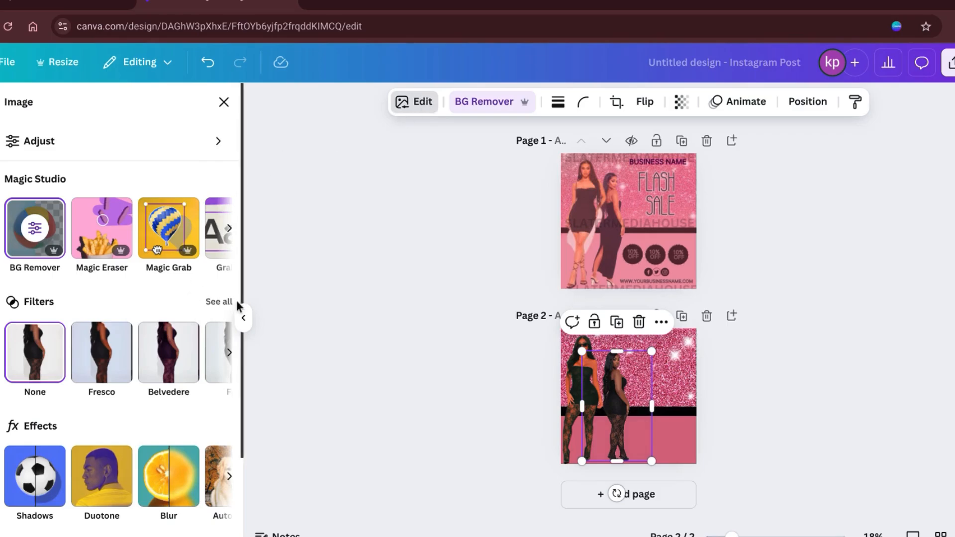
{"action": "left_click", "coordinate": [219, 301]}
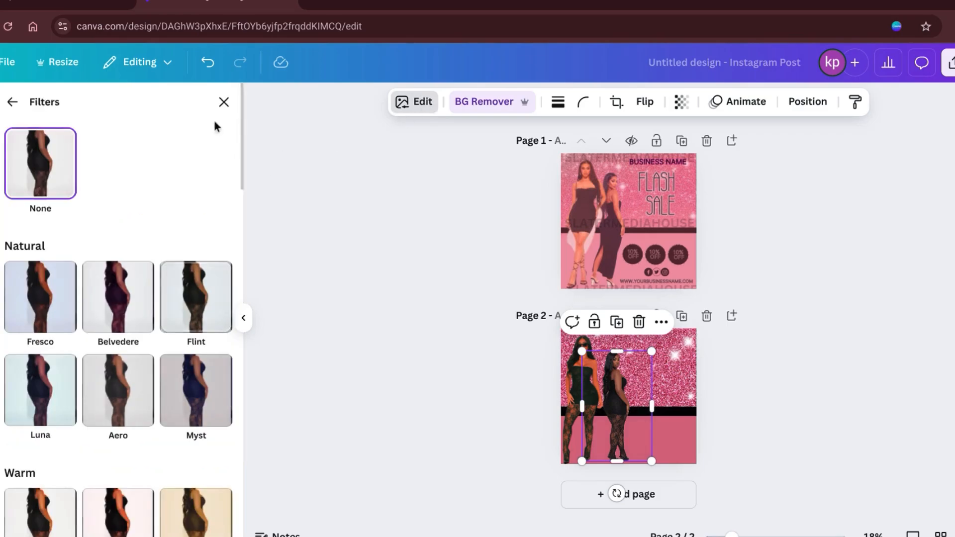
{"action": "left_click_drag", "start_coordinate": [240, 134], "coordinate": [244, 229]}
{"action": "left_click", "coordinate": [214, 214]}
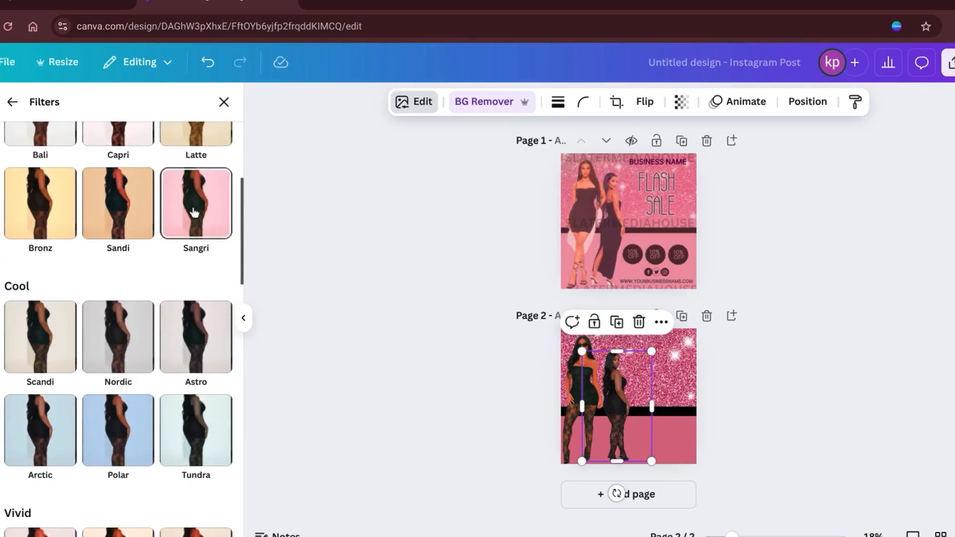
{"action": "left_click", "coordinate": [721, 372]}
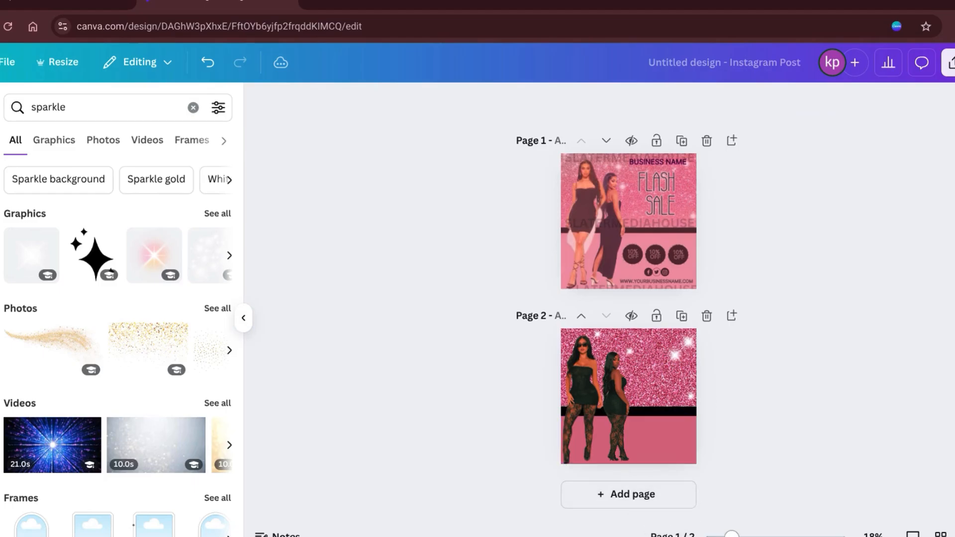
Add a heading reading "BUSINUESS" and move it onto the glitter area at the top of page 2.
{"action": "mouse_move", "coordinate": [732, 535]}
{"action": "left_mouse_down"}
{"action": "mouse_move", "coordinate": [791, 535]}
{"action": "mouse_move", "coordinate": [733, 531]}
{"action": "left_mouse_up"}
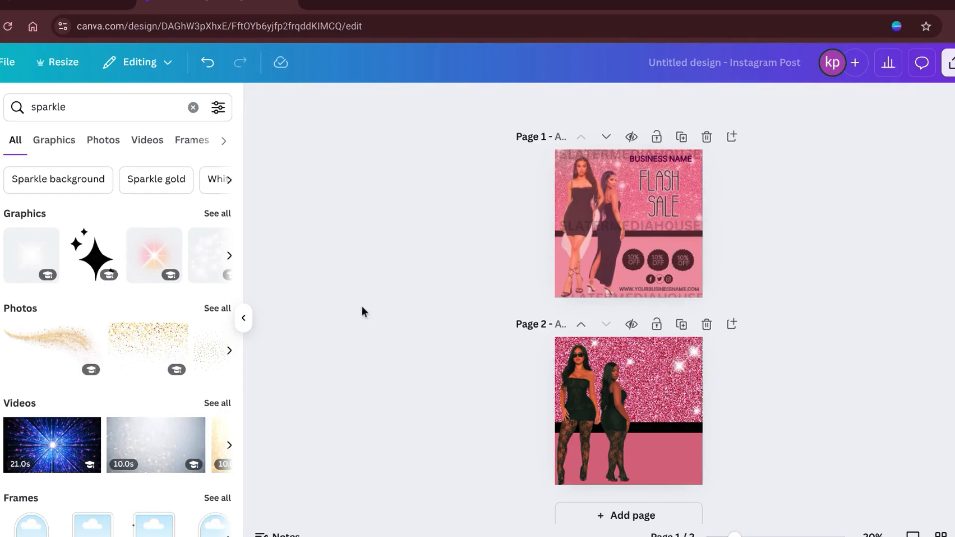
{"action": "left_click", "coordinate": [1, 234]}
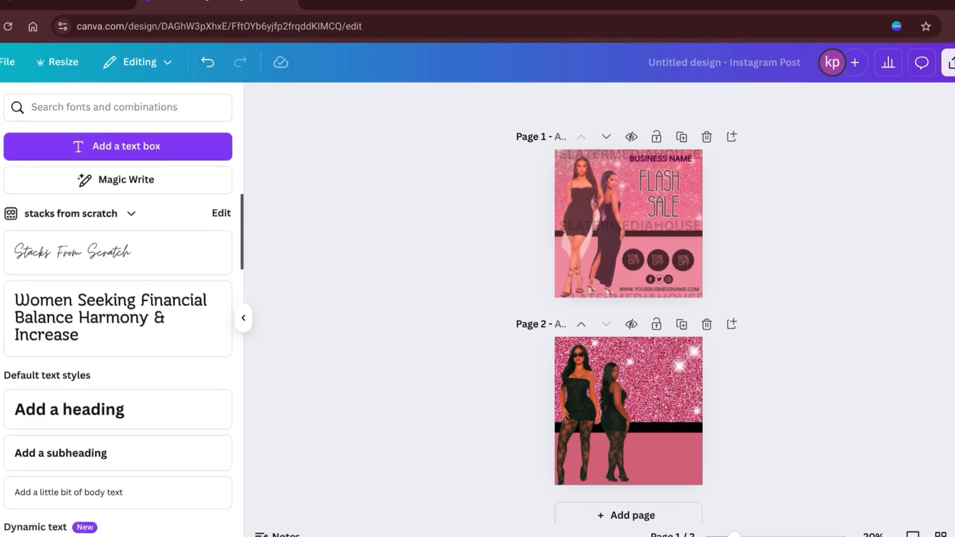
{"action": "left_click", "coordinate": [64, 424]}
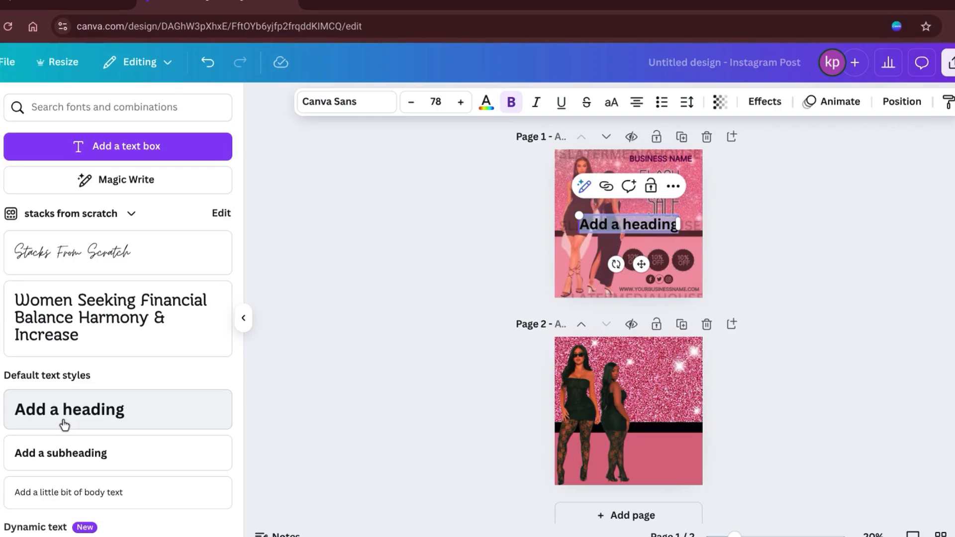
{"action": "type", "text": "BUSINUESS"}
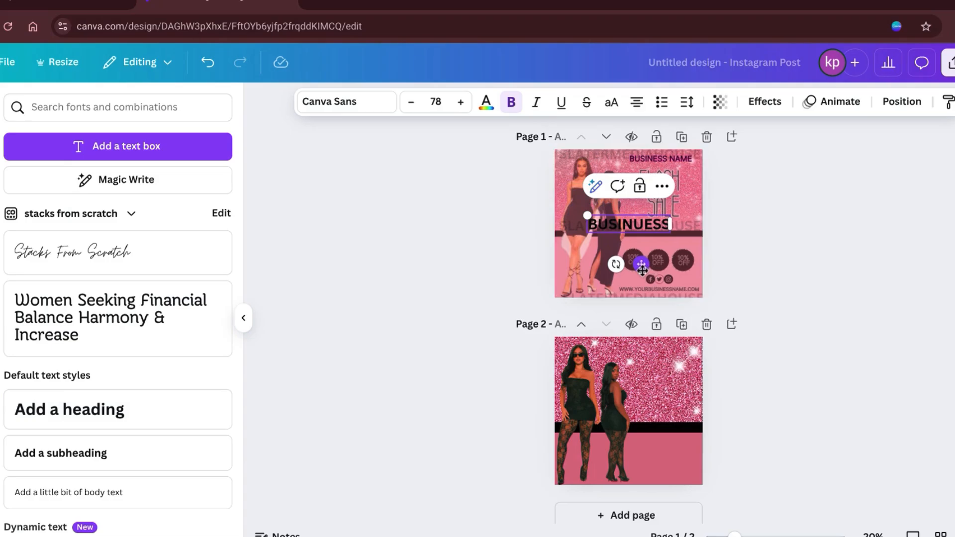
{"action": "left_click_drag", "start_coordinate": [642, 268], "coordinate": [661, 392]}
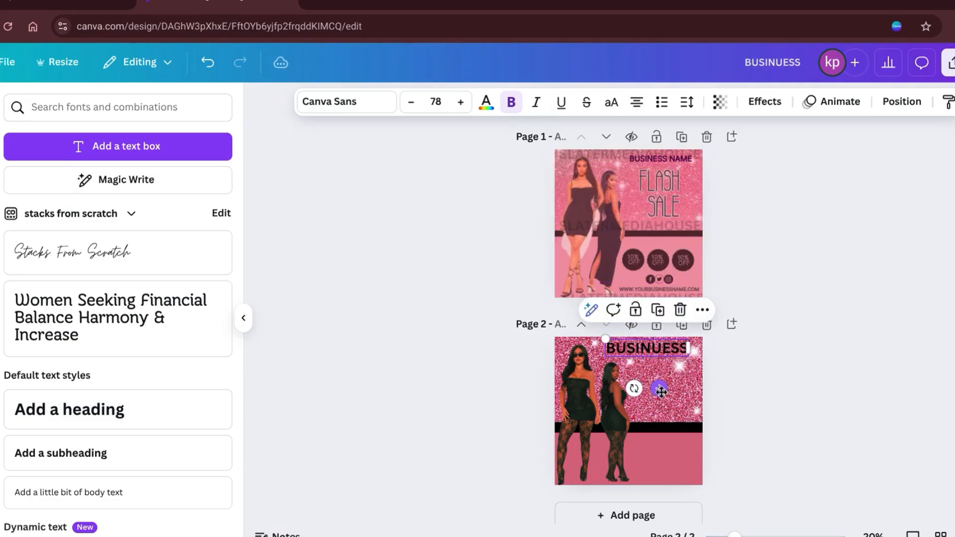
Correct the heading's text on page 2 to read "BUSINESS NAMES" in capitals.
{"action": "left_click", "coordinate": [678, 352]}
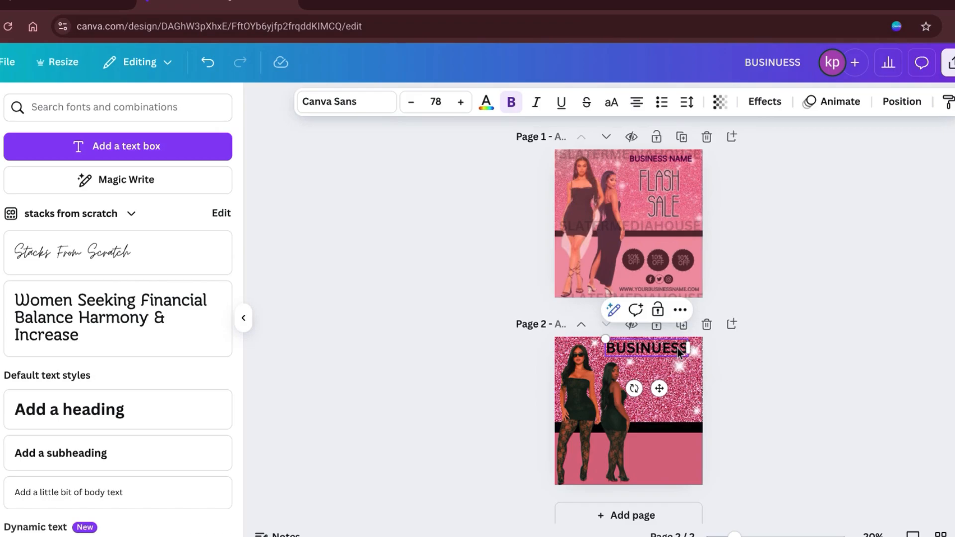
{"action": "key", "text": "BackSpace"}
{"action": "key", "text": "BackSpace"}
{"action": "key", "text": "BackSpace"}
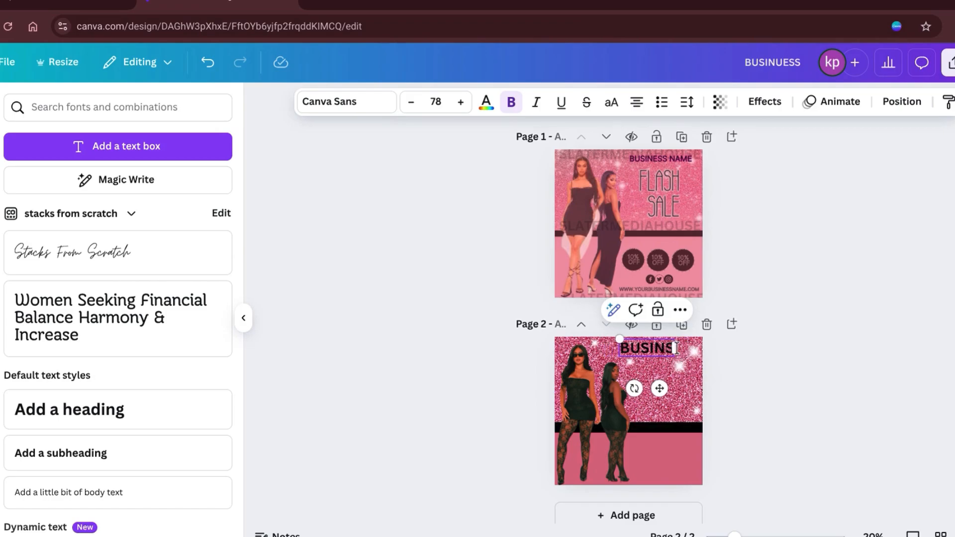
{"action": "type", "text": "es"}
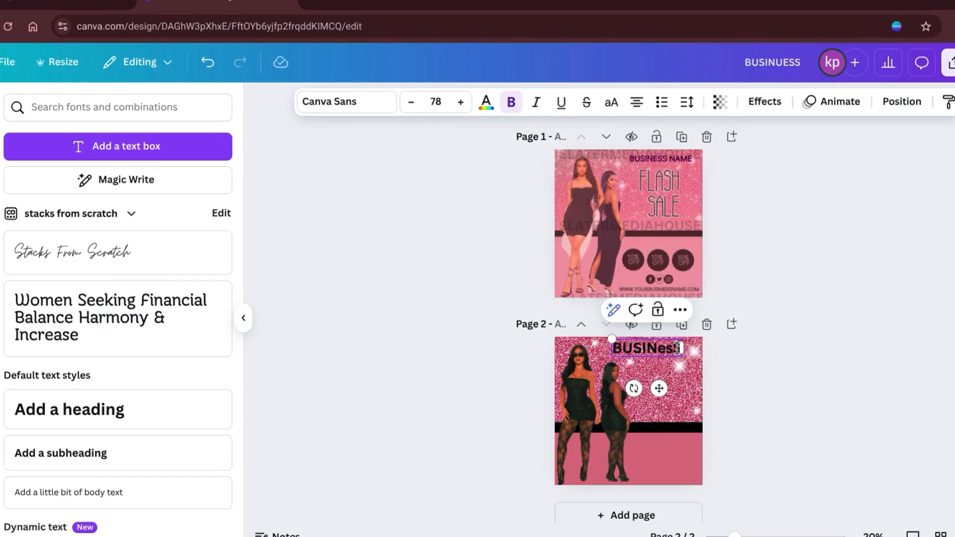
{"action": "key", "text": "BackSpace"}
{"action": "key", "text": "BackSpace"}
{"action": "type", "text": "E"}
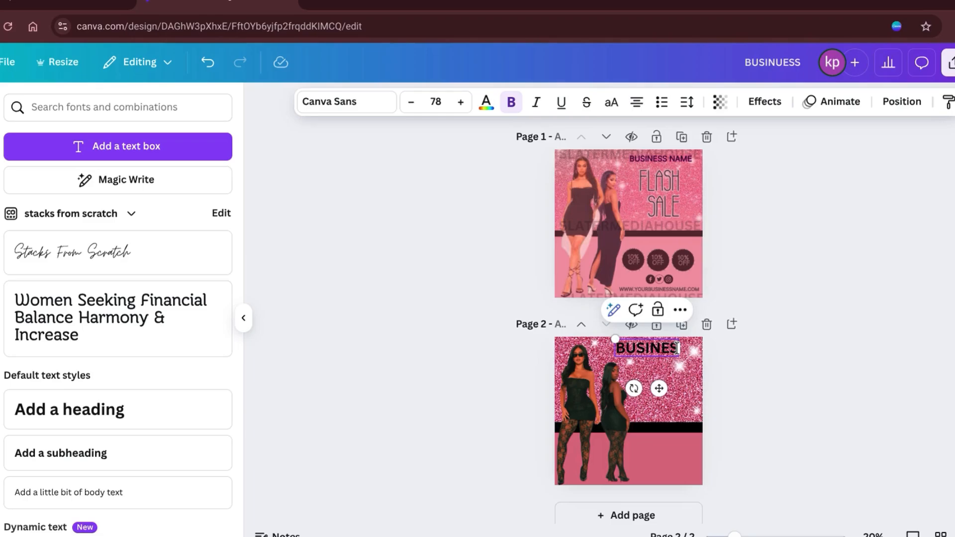
{"action": "type", "text": "S NAMES"}
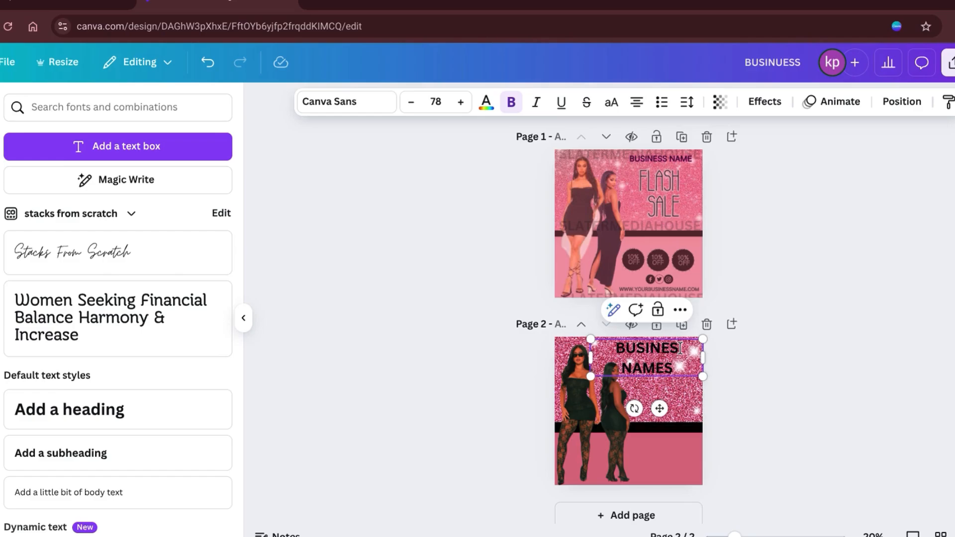
{"action": "key", "text": "BackSpace"}
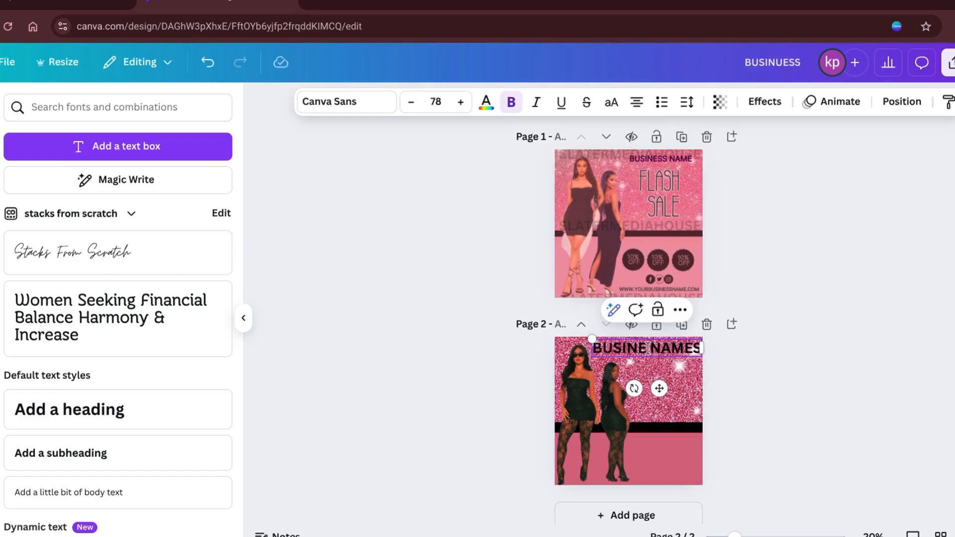
{"action": "type", "text": "ss"}
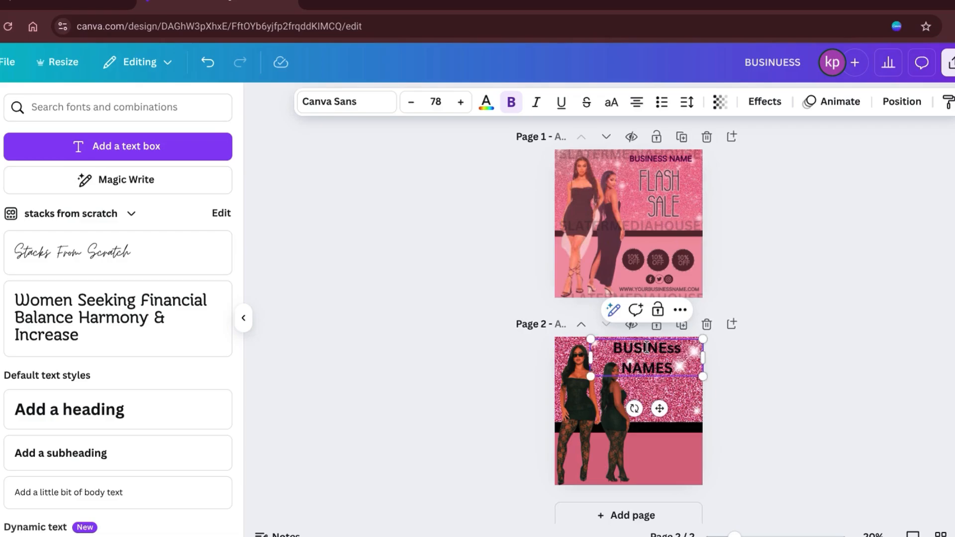
{"action": "key", "text": "BackSpace"}
{"action": "key", "text": "BackSpace"}
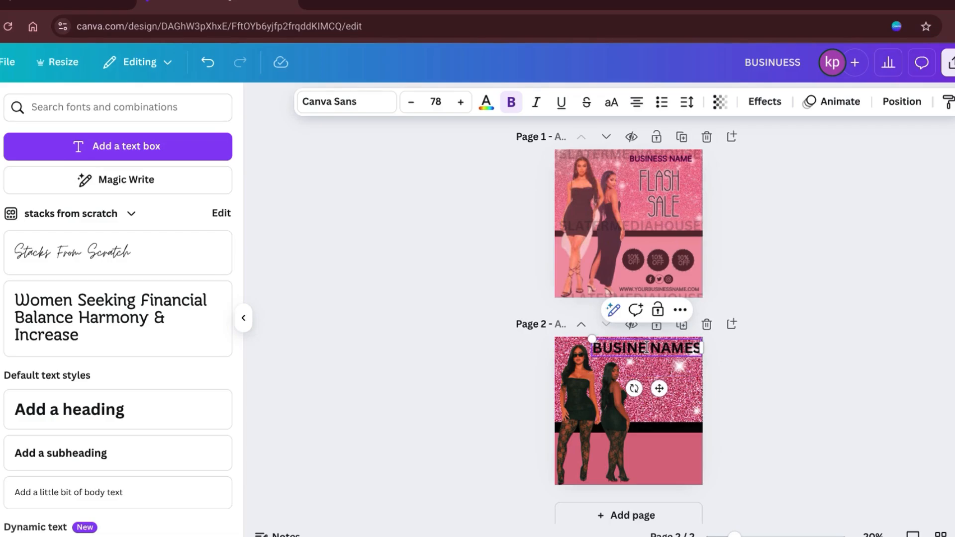
{"action": "type", "text": "SS"}
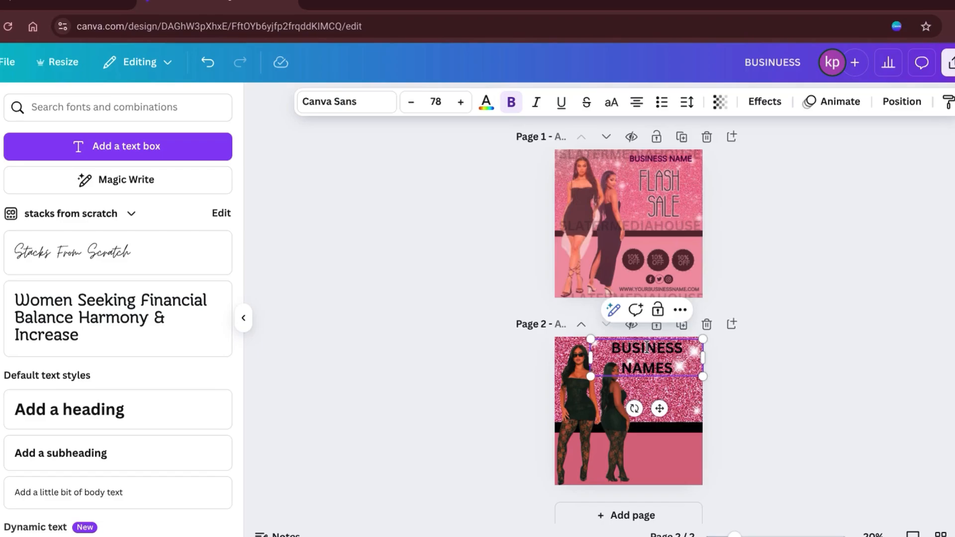
Widen the heading to fit on one line, shrink its text to 50.4, and place it in page 2's upper right corner.
{"action": "left_click_drag", "start_coordinate": [703, 362], "coordinate": [746, 364]}
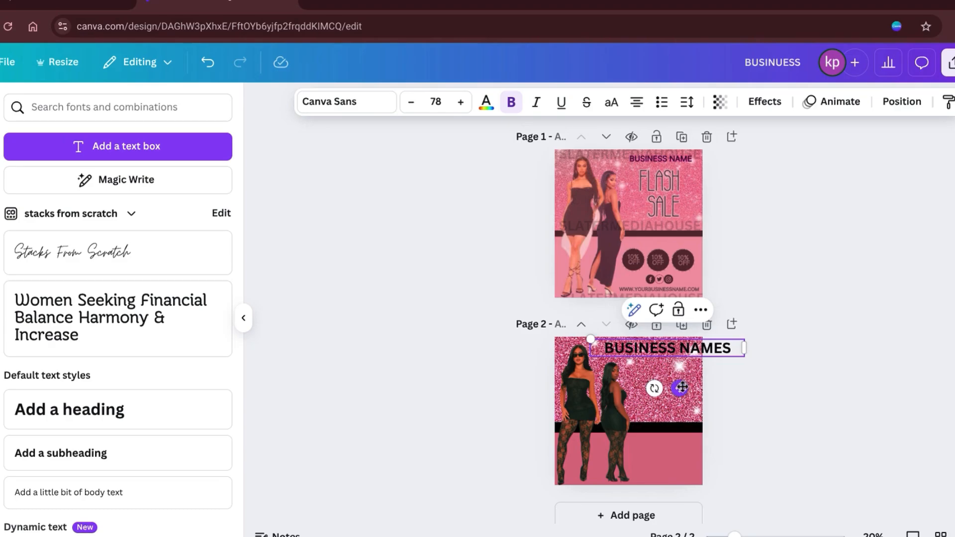
{"action": "left_click_drag", "start_coordinate": [682, 387], "coordinate": [652, 392]}
{"action": "left_click_drag", "start_coordinate": [557, 336], "coordinate": [607, 343]}
{"action": "left_click_drag", "start_coordinate": [605, 342], "coordinate": [612, 343]}
{"action": "left_click_drag", "start_coordinate": [679, 387], "coordinate": [664, 388]}
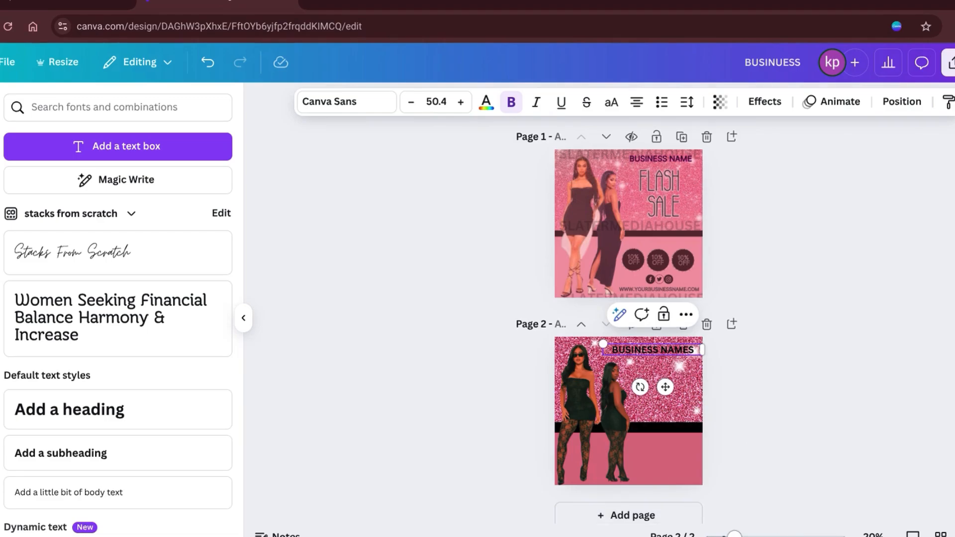
Apply the Glitch effect to the "BUSINESS NAMES" heading and resize its text to 54.
{"action": "left_click_drag", "start_coordinate": [734, 535], "coordinate": [757, 535]}
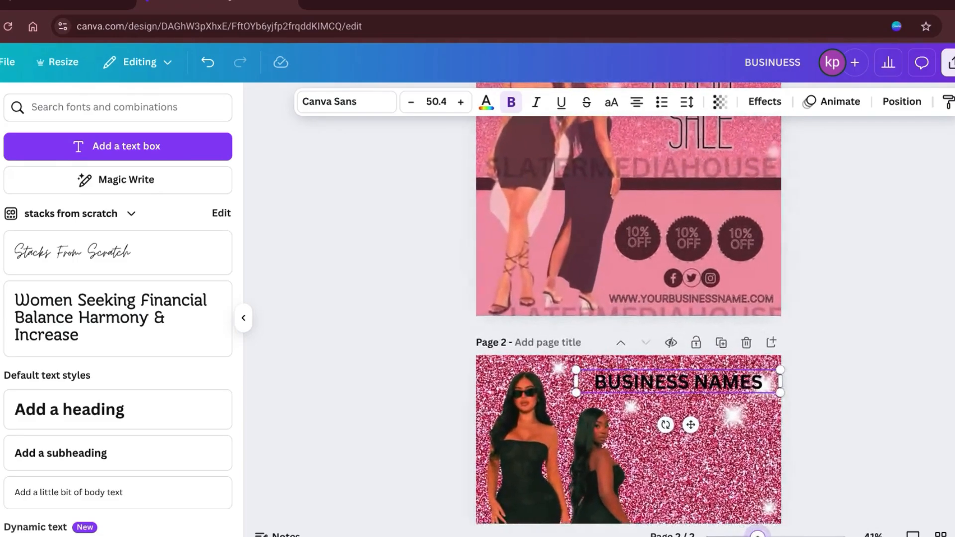
{"action": "left_click", "coordinate": [762, 101]}
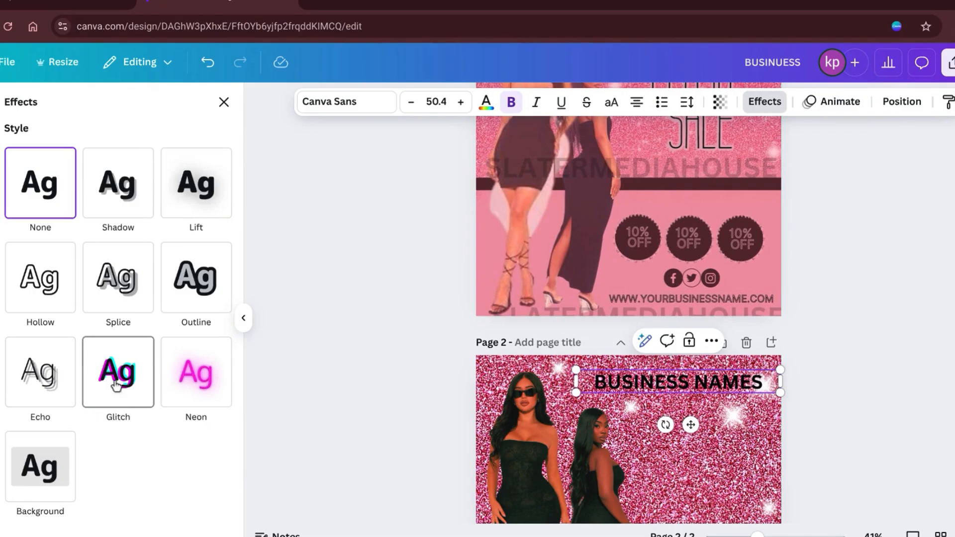
{"action": "left_click", "coordinate": [130, 384]}
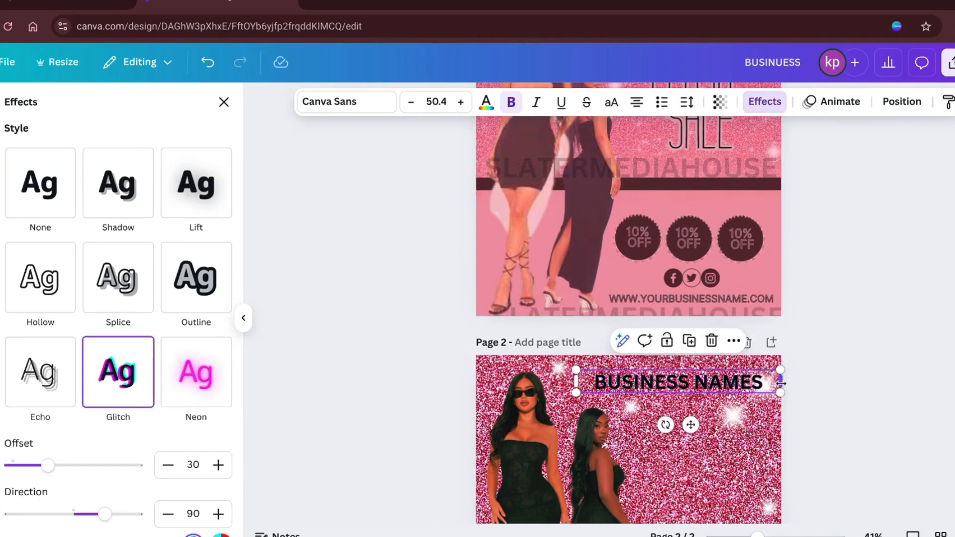
{"action": "left_click_drag", "start_coordinate": [781, 383], "coordinate": [763, 395]}
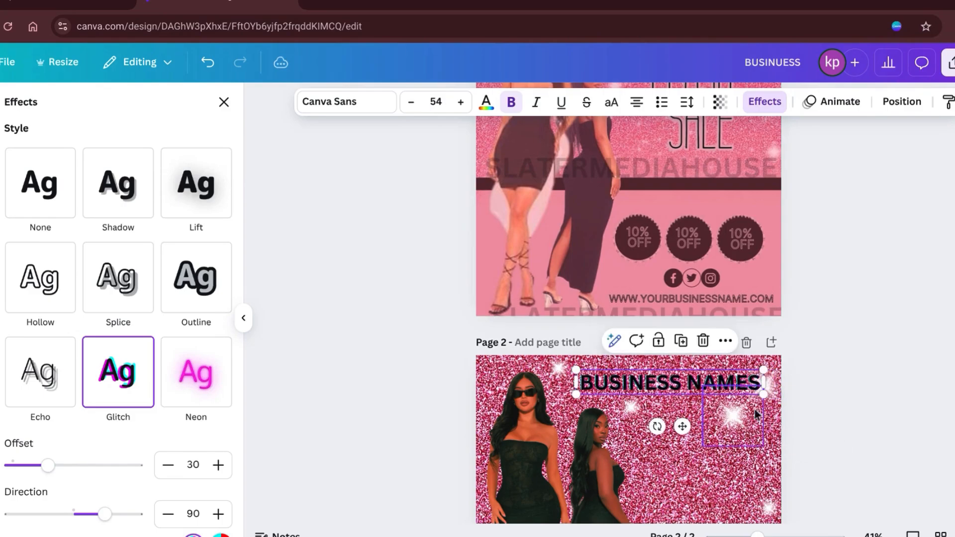
Reduce the transparency value of page 2's pink glitter background image to 66.
{"action": "left_click", "coordinate": [518, 360]}
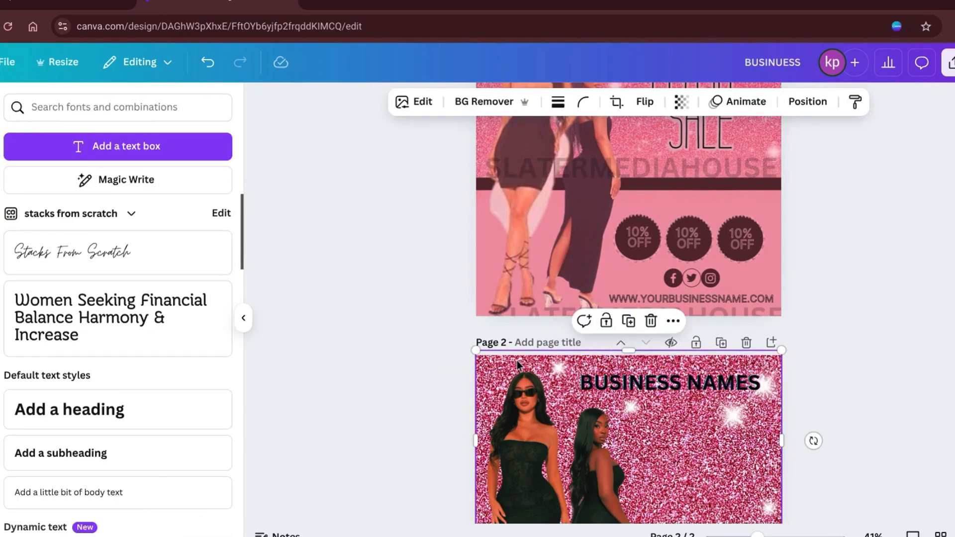
{"action": "left_click", "coordinate": [683, 103]}
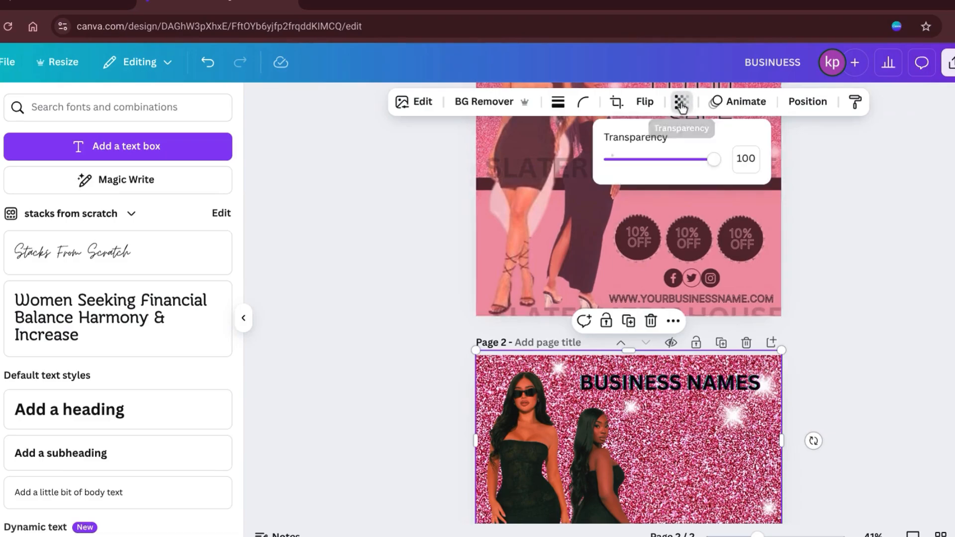
{"action": "left_click_drag", "start_coordinate": [715, 165], "coordinate": [681, 179]}
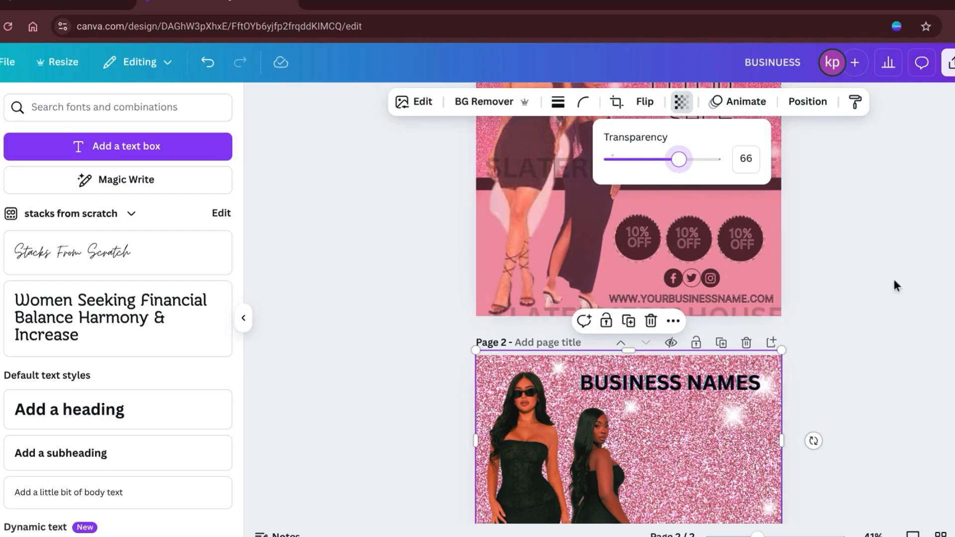
{"action": "left_click", "coordinate": [907, 299]}
{"action": "left_click", "coordinate": [908, 298]}
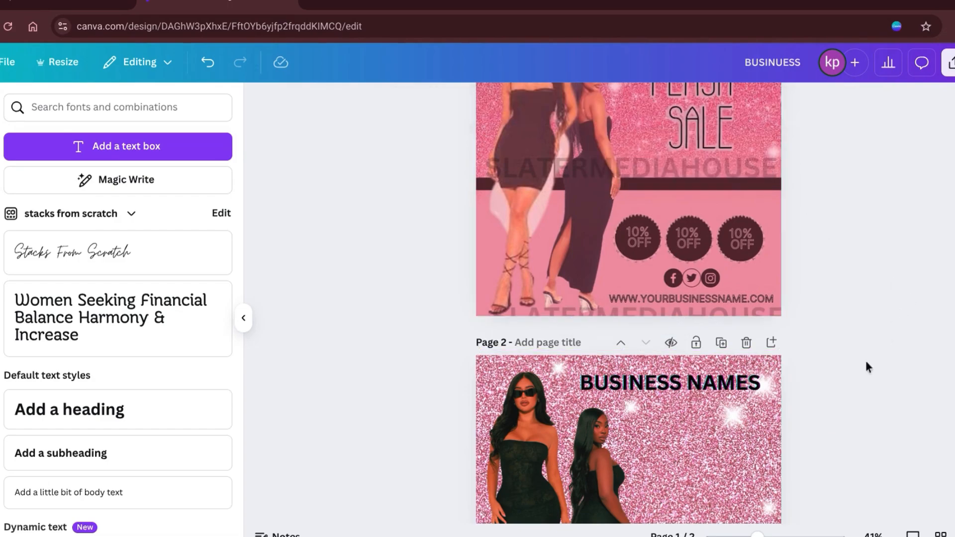
Try the Lift and Outline effects on the "BUSINESS NAMES" heading and settle on the Splice effect.
{"action": "left_click", "coordinate": [753, 384]}
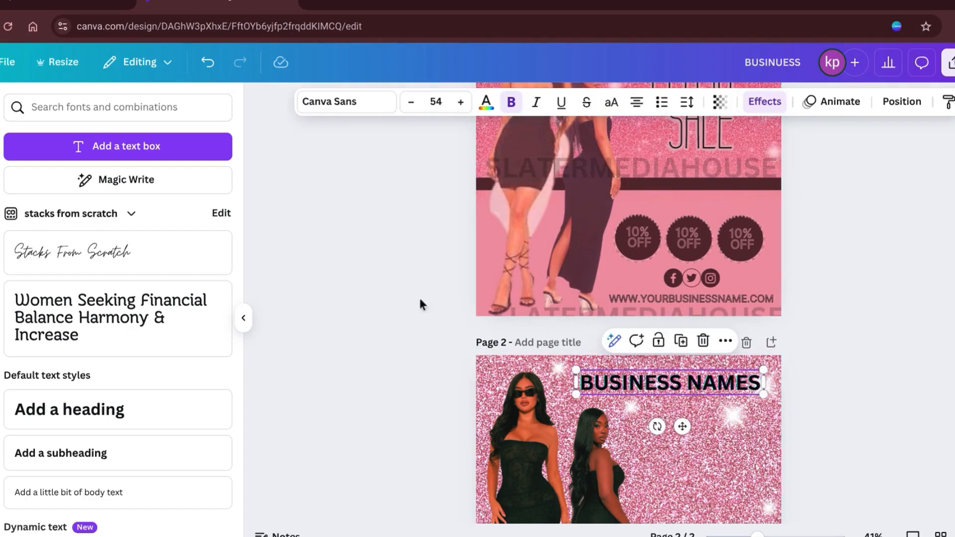
{"action": "left_click", "coordinate": [773, 106]}
{"action": "left_click", "coordinate": [182, 184]}
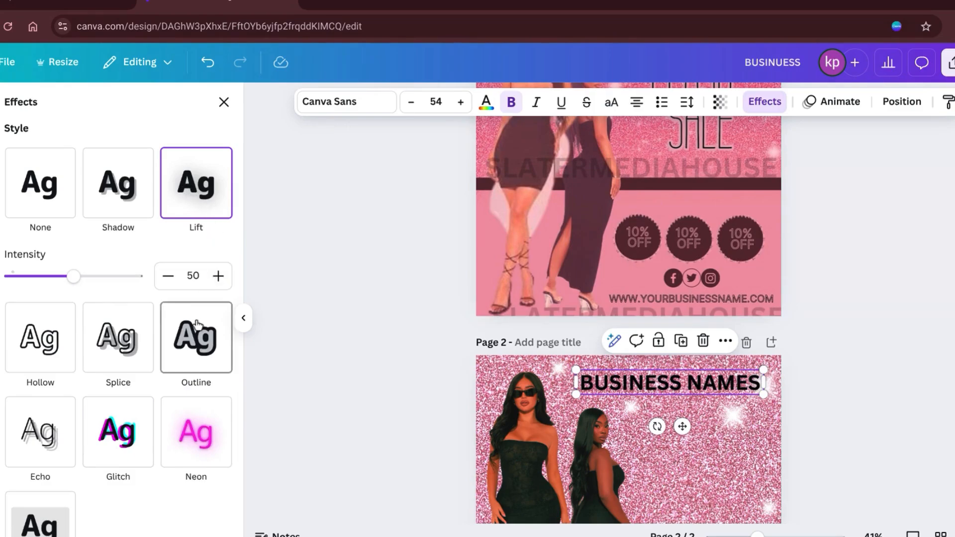
{"action": "left_click", "coordinate": [201, 342]}
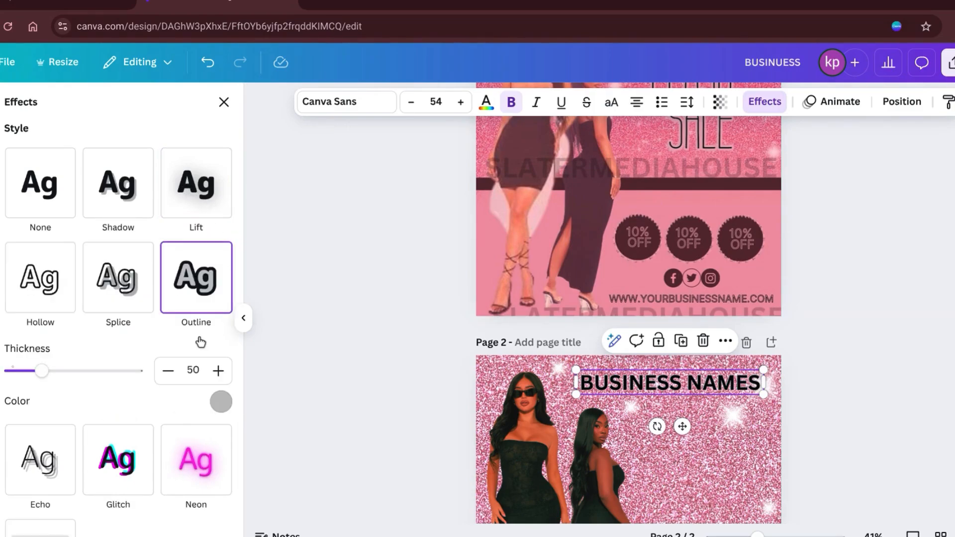
{"action": "left_click", "coordinate": [109, 286]}
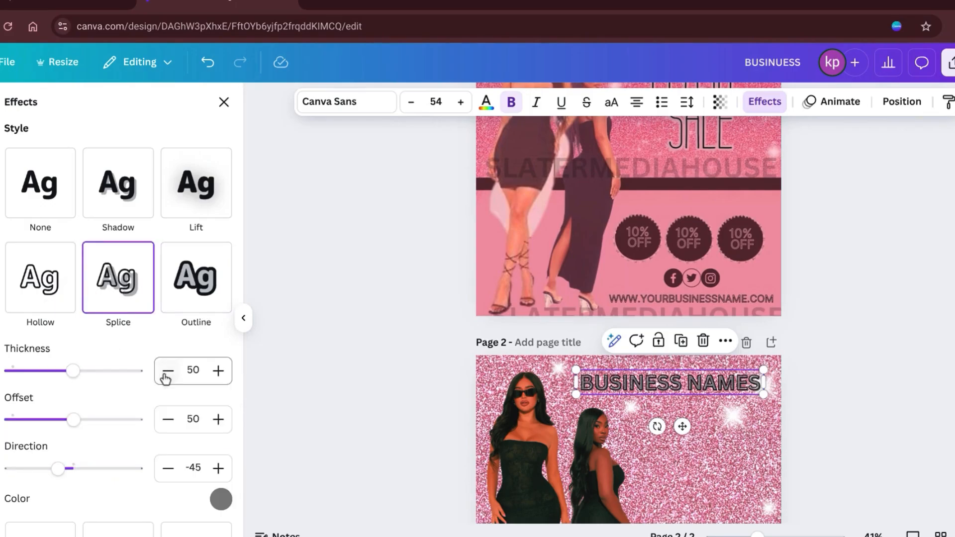
{"action": "scroll", "coordinate": [310, 436], "scroll_direction": "up", "scroll_amount": 3}
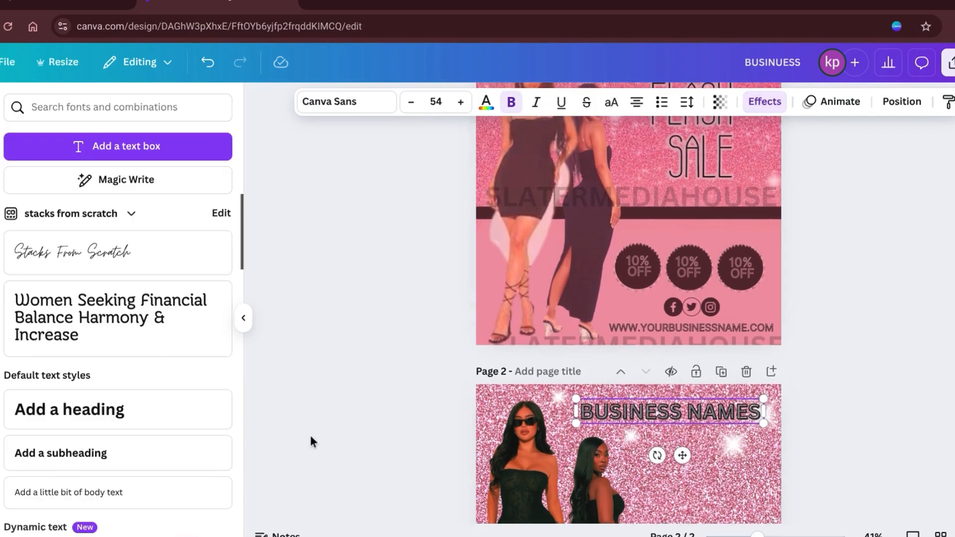
{"action": "scroll", "coordinate": [311, 437], "scroll_direction": "down", "scroll_amount": 3}
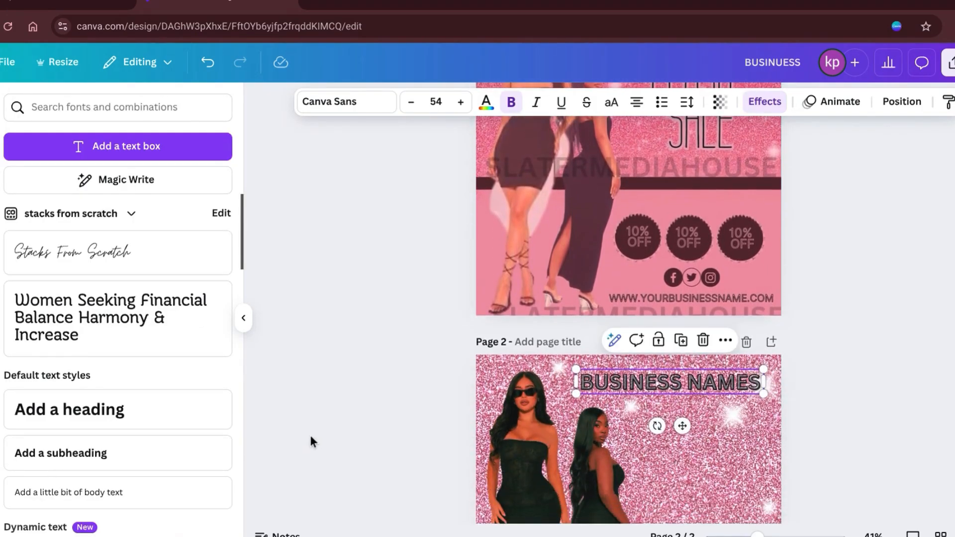
Apply the Outline effect to the "BUSINESS NAMES" heading and colour the outline with the document's pink.
{"action": "left_click", "coordinate": [761, 101]}
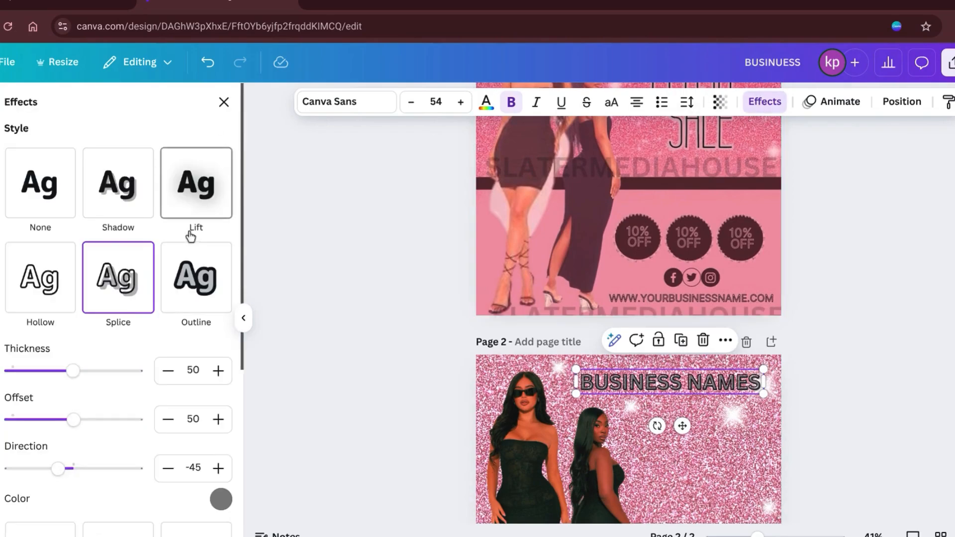
{"action": "left_click", "coordinate": [197, 291]}
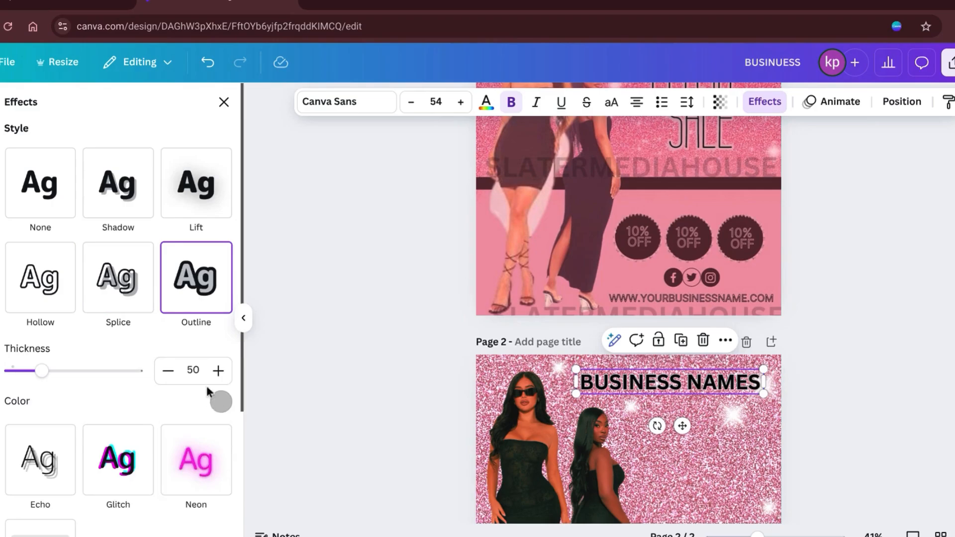
{"action": "left_click", "coordinate": [220, 402]}
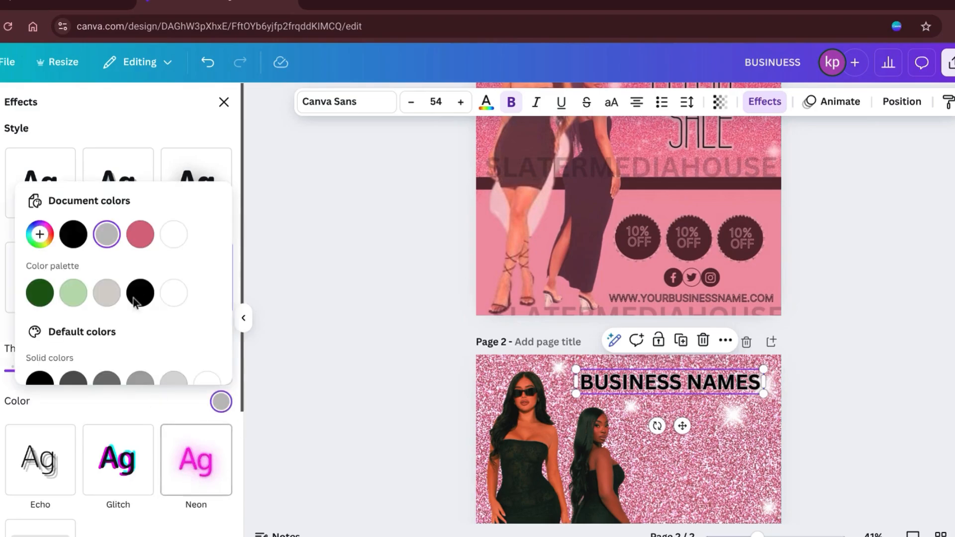
{"action": "left_click", "coordinate": [143, 235]}
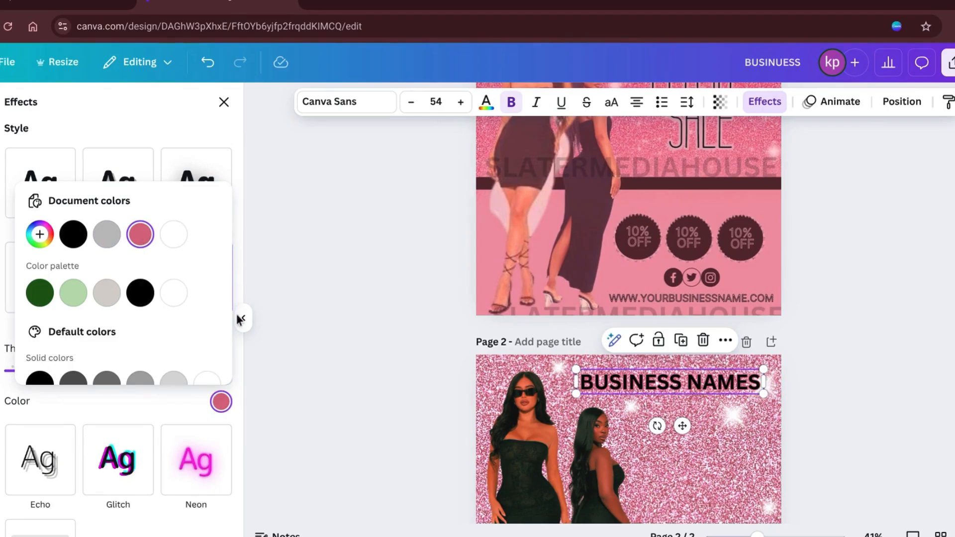
{"action": "left_click", "coordinate": [345, 349]}
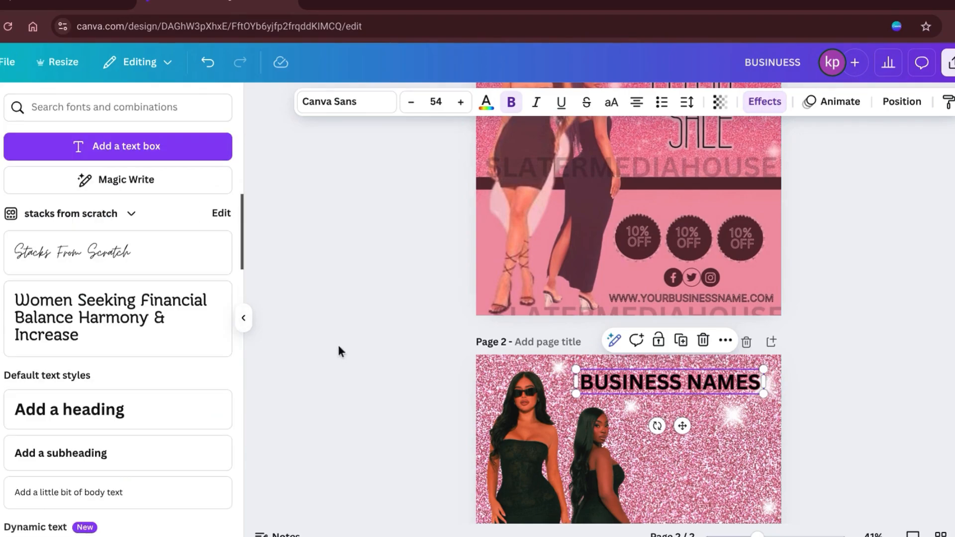
Set the outline thickness of the "BUSINESS NAMES" heading to 131.
{"action": "left_click", "coordinate": [764, 102]}
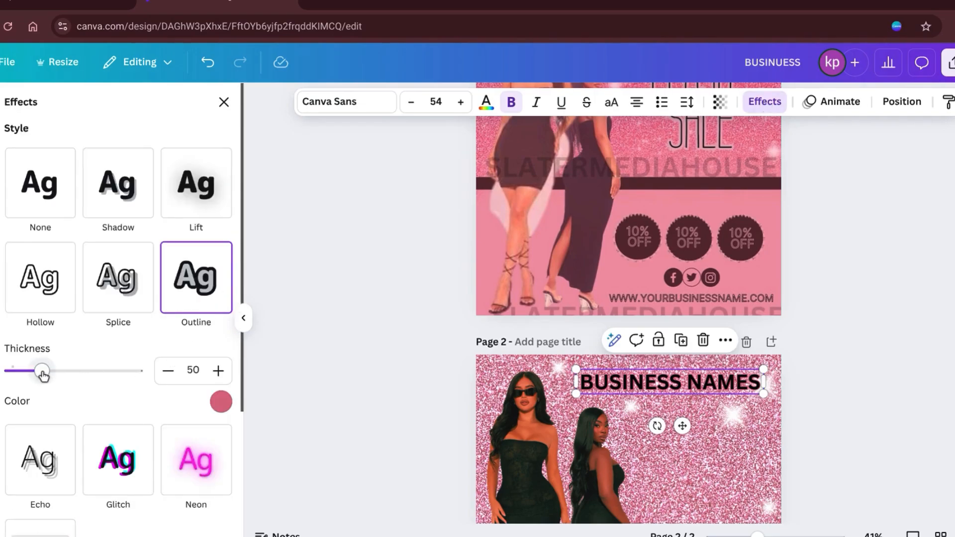
{"action": "left_click_drag", "start_coordinate": [42, 372], "coordinate": [94, 379]}
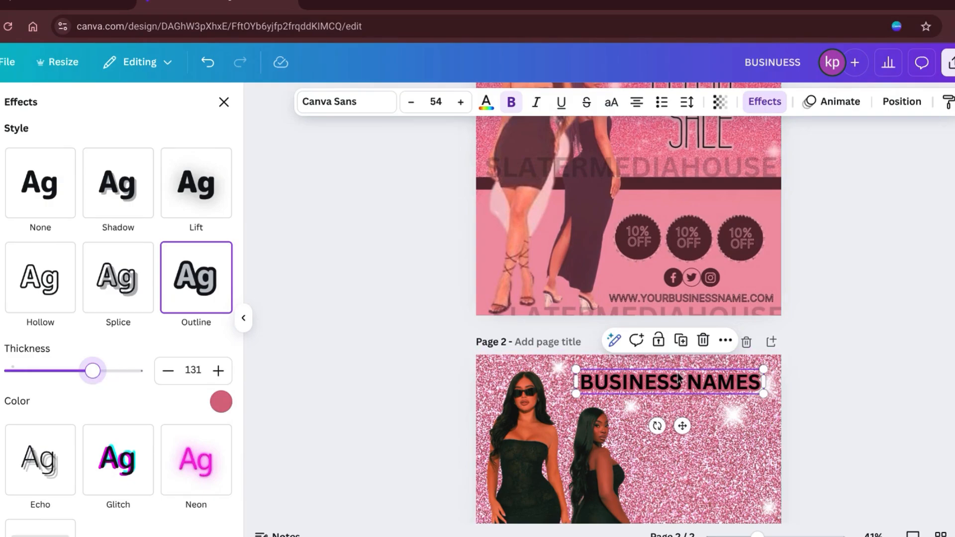
{"action": "left_click", "coordinate": [889, 353]}
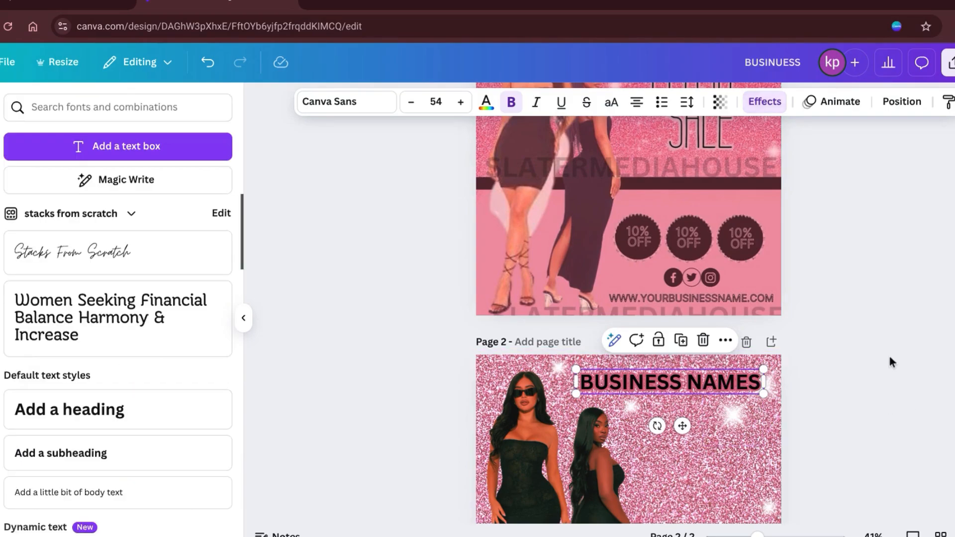
Add a new heading text box to page 2 and replace its placeholder text with the letter "F".
{"action": "scroll", "coordinate": [628, 304], "scroll_direction": "up", "scroll_amount": 3}
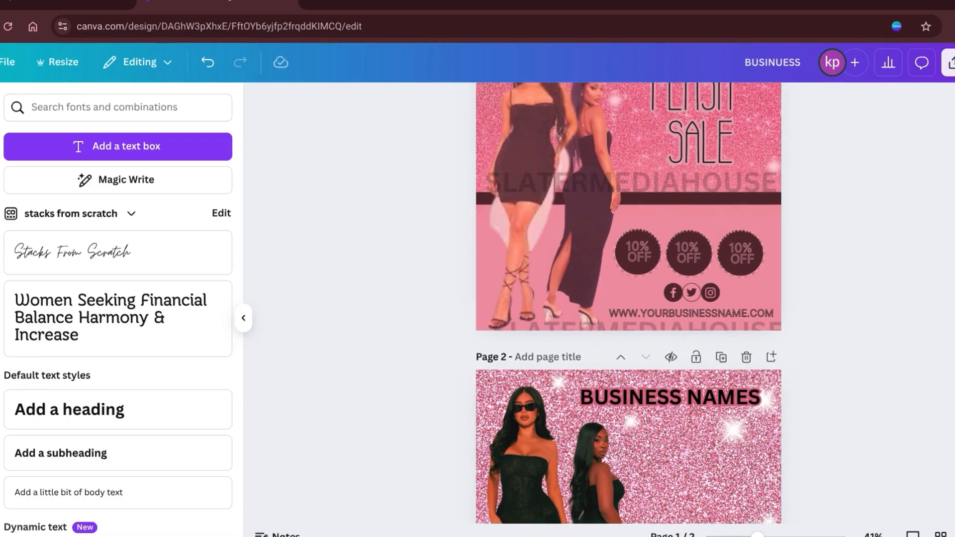
{"action": "scroll", "coordinate": [910, 340], "scroll_direction": "down", "scroll_amount": 4}
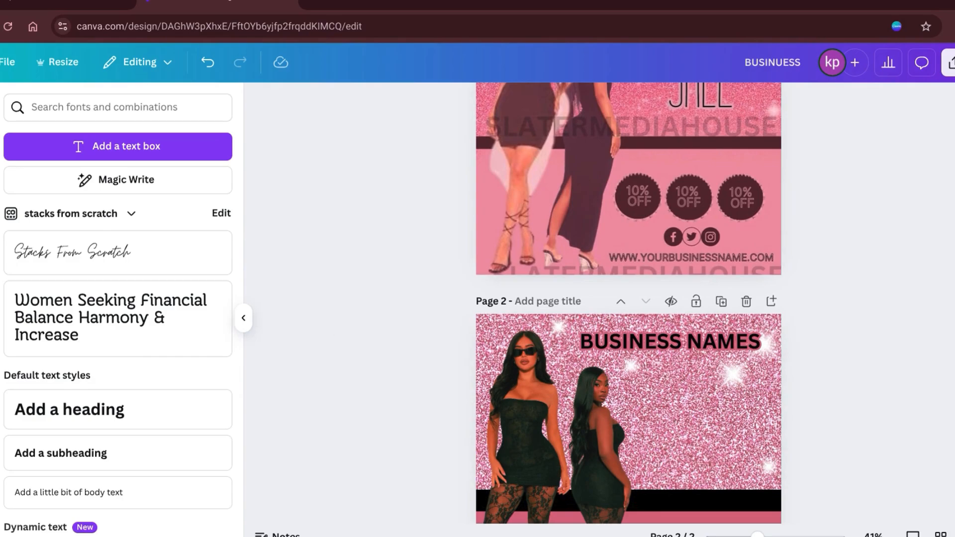
{"action": "left_click", "coordinate": [93, 420]}
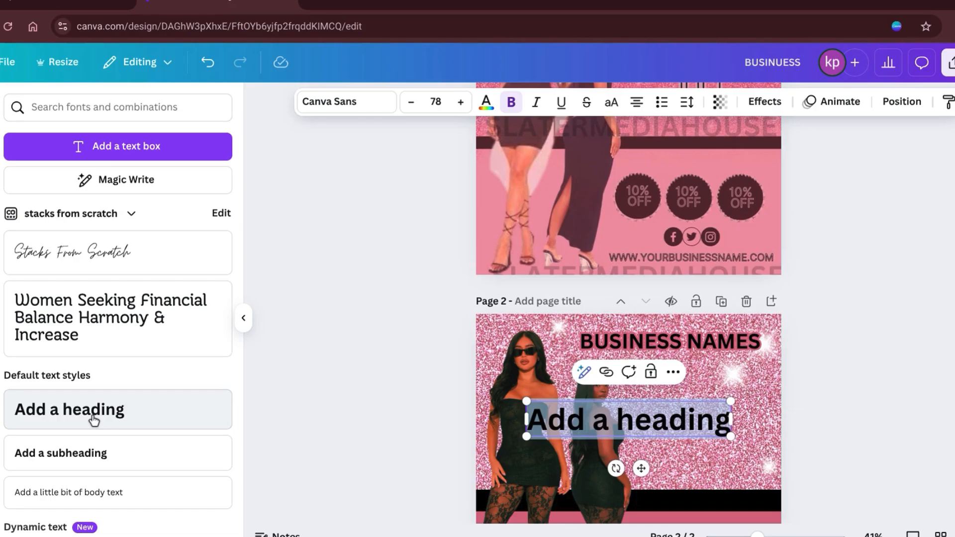
{"action": "type", "text": "FL"}
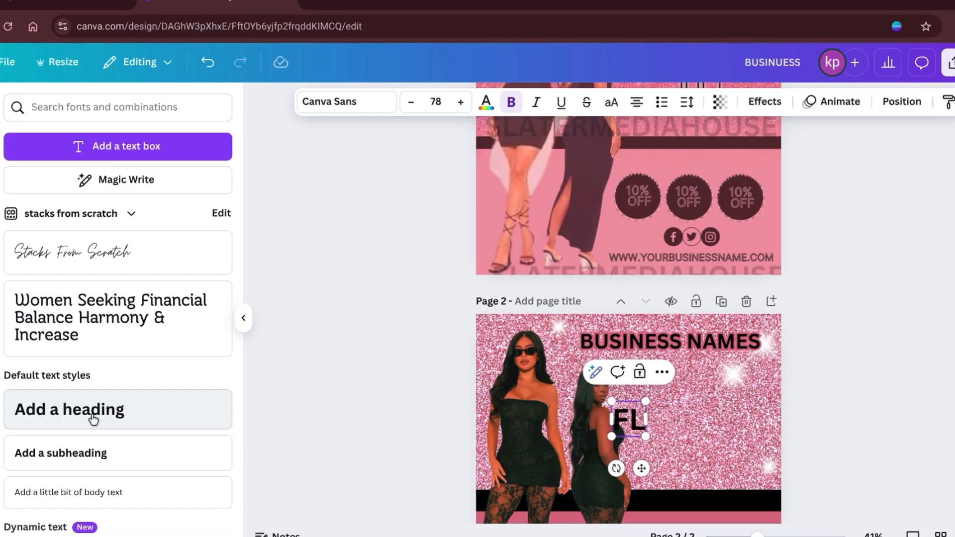
{"action": "key", "text": "BackSpace"}
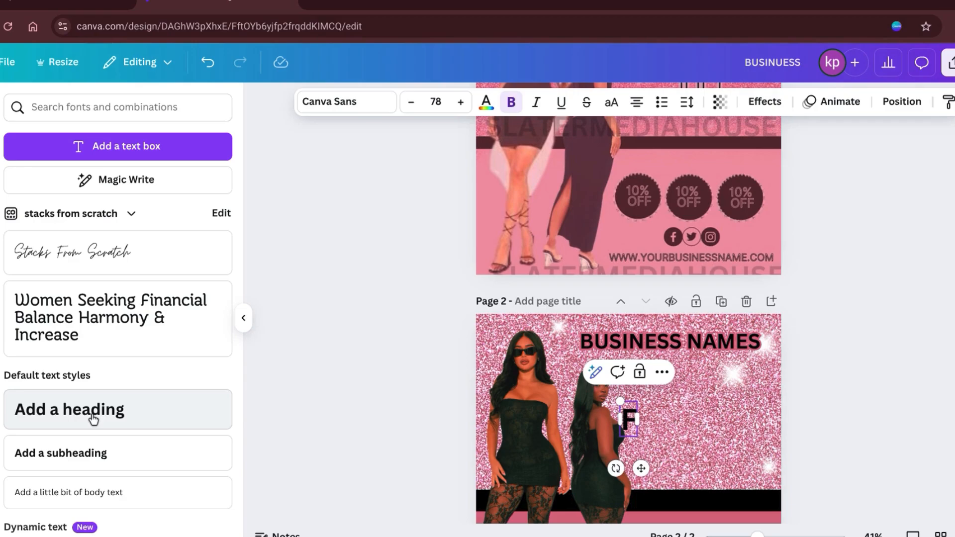
{"action": "left_click", "coordinate": [865, 283]}
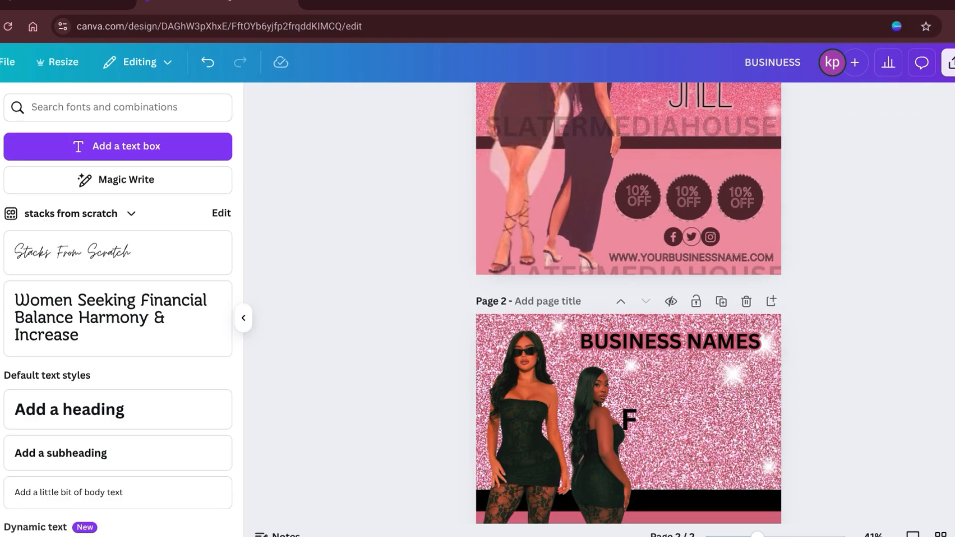
Complete the new heading as "FLASH SALE" on two lines and move it below the business name beside the women.
{"action": "scroll", "coordinate": [629, 303], "scroll_direction": "up", "scroll_amount": 5}
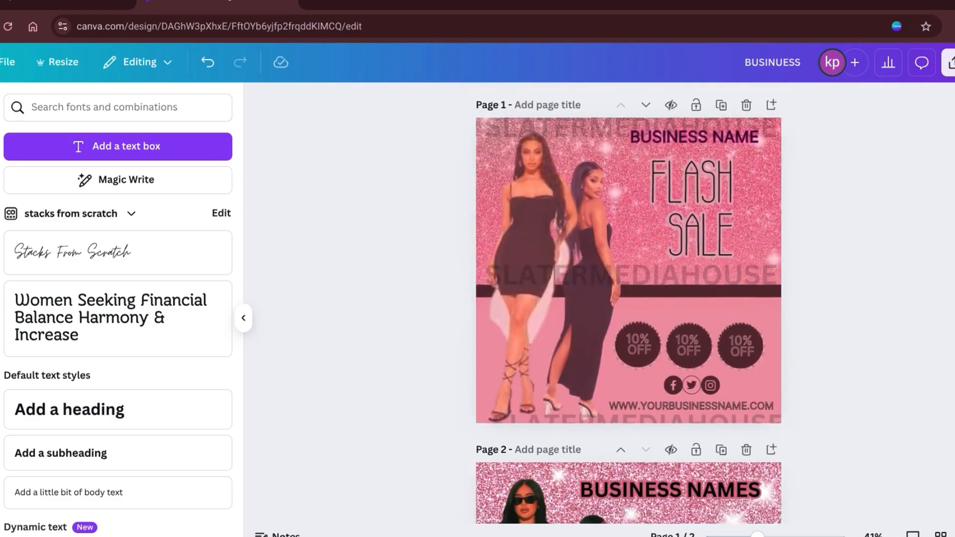
{"action": "scroll", "coordinate": [629, 304], "scroll_direction": "down", "scroll_amount": 5}
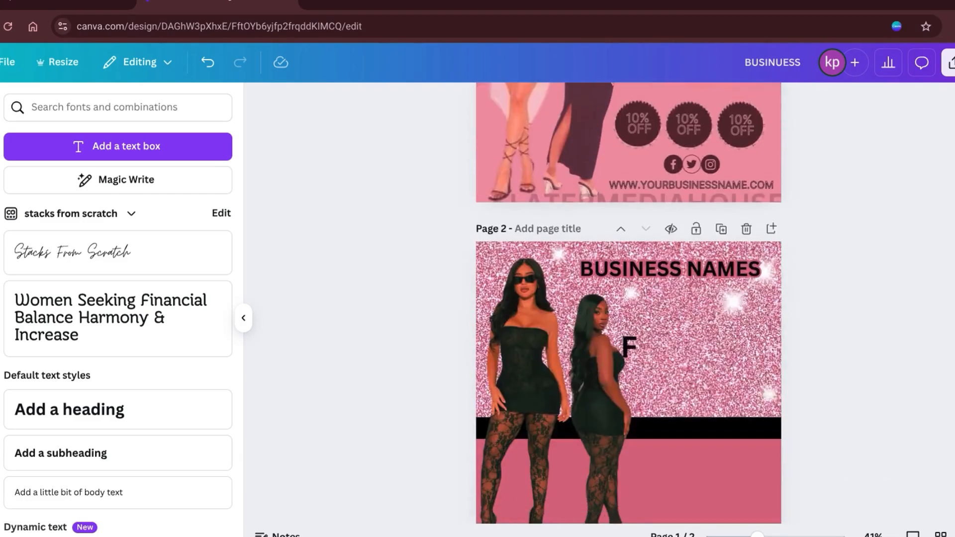
{"action": "scroll", "coordinate": [602, 428], "scroll_direction": "down", "scroll_amount": 5}
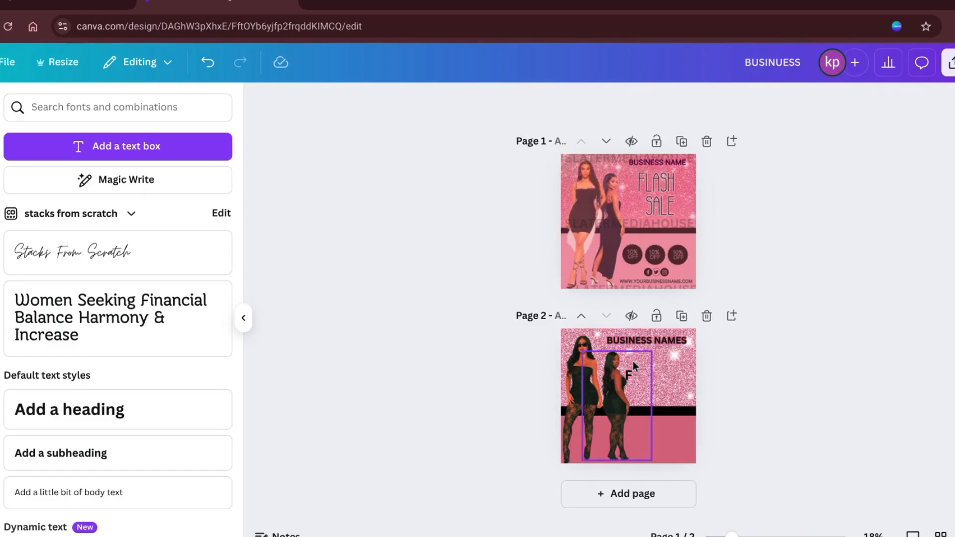
{"action": "left_click", "coordinate": [629, 376]}
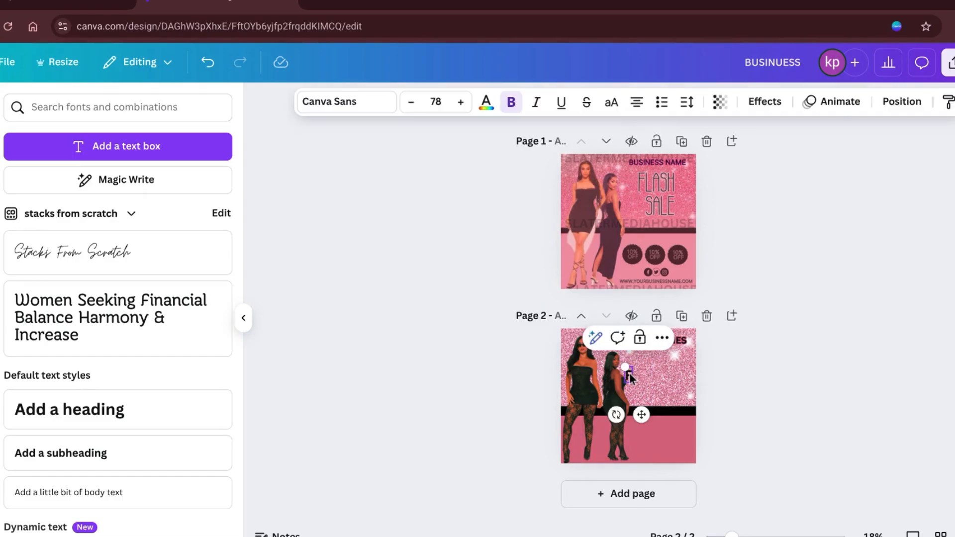
{"action": "left_click", "coordinate": [630, 378]}
{"action": "type", "text": "LASH"}
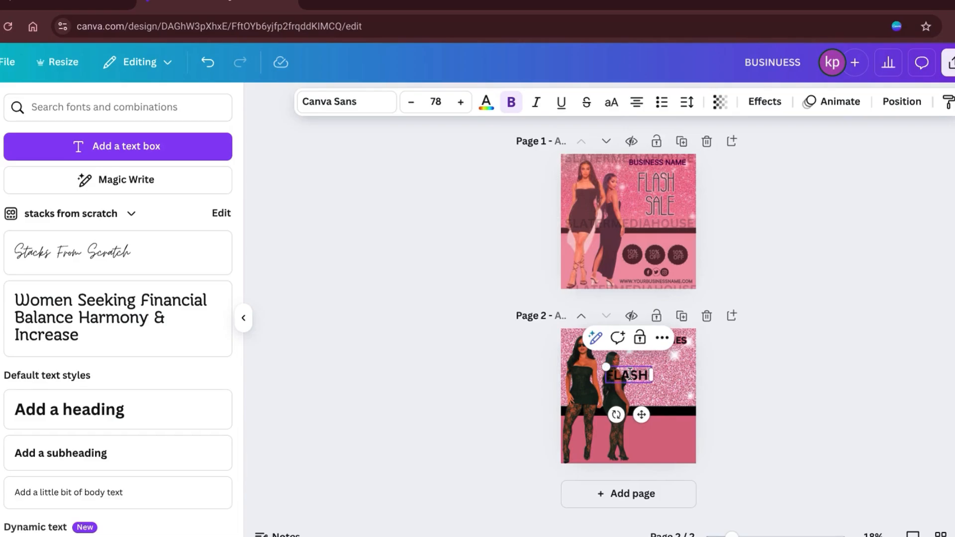
{"action": "key", "text": "Return"}
{"action": "type", "text": "SALE"}
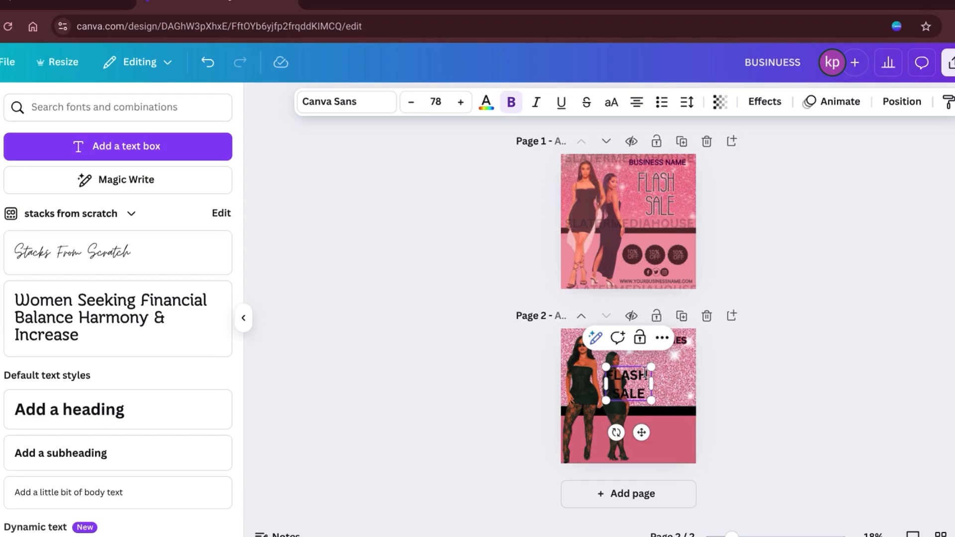
{"action": "left_click_drag", "start_coordinate": [641, 433], "coordinate": [674, 419]}
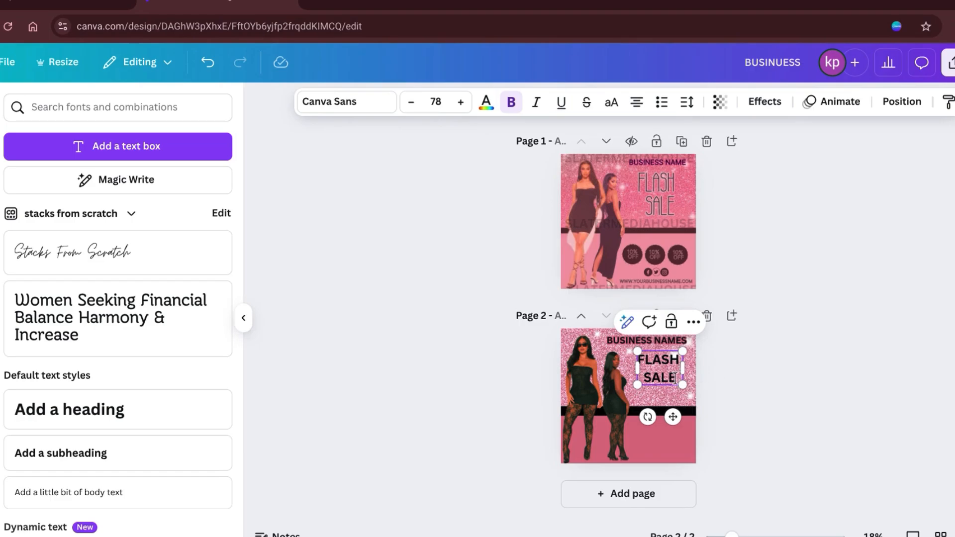
Try the Roboto and Rosario fonts on the "FLASH SALE" heading and settle on Rockwell.
{"action": "left_click_drag", "start_coordinate": [679, 378], "coordinate": [641, 361]}
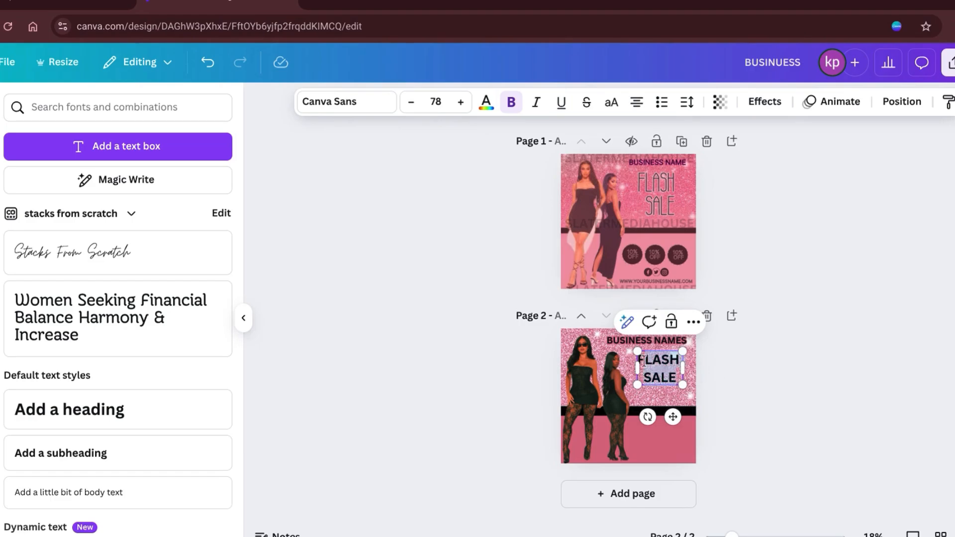
{"action": "left_click", "coordinate": [372, 102]}
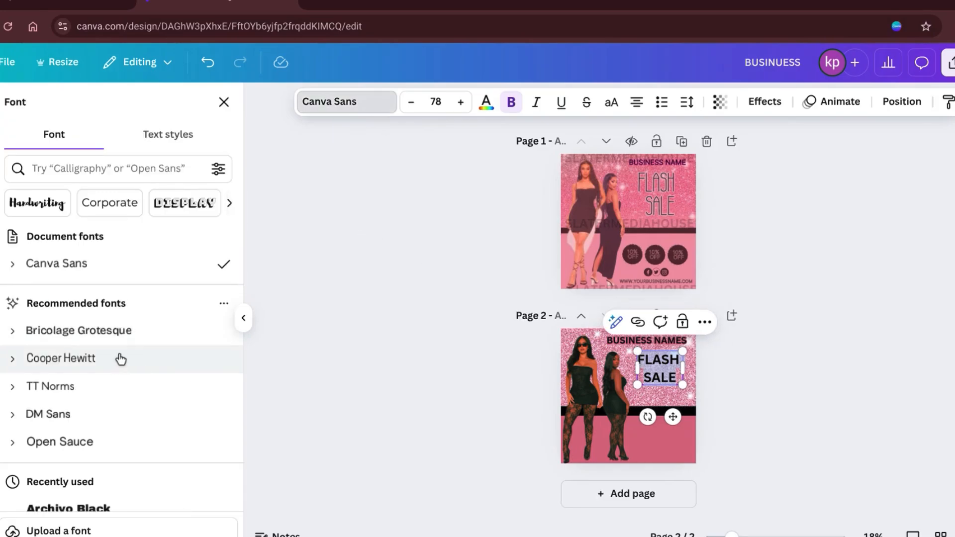
{"action": "left_click", "coordinate": [182, 171]}
{"action": "type", "text": "ro"}
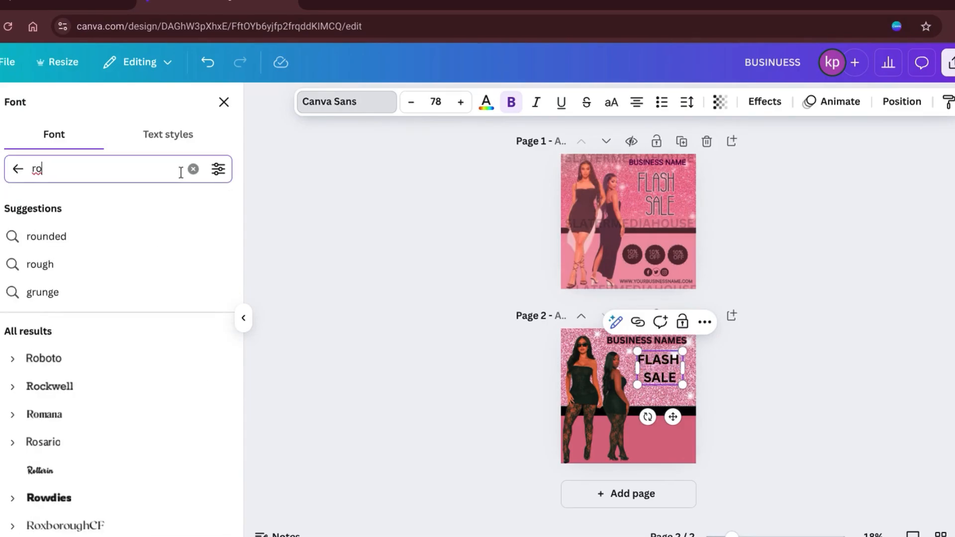
{"action": "left_click", "coordinate": [91, 364]}
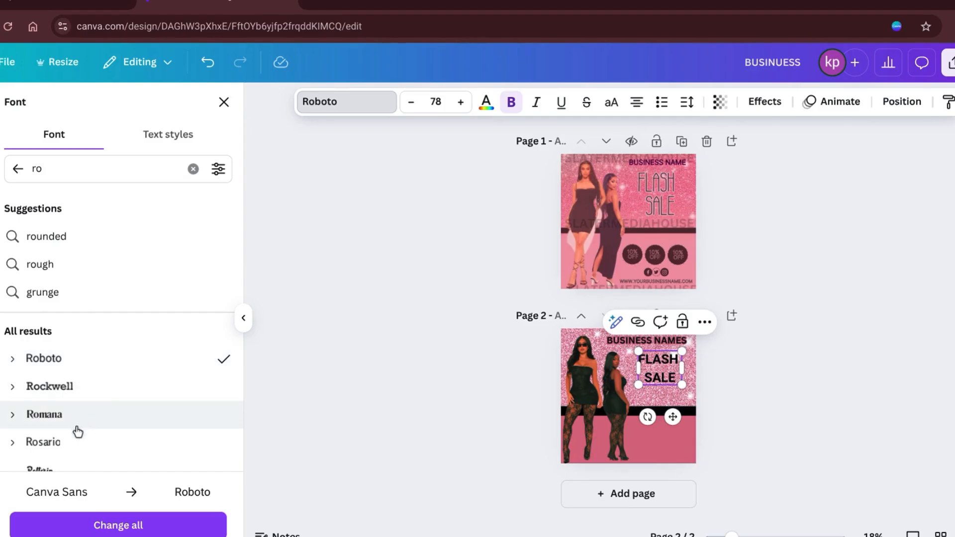
{"action": "left_click", "coordinate": [75, 444]}
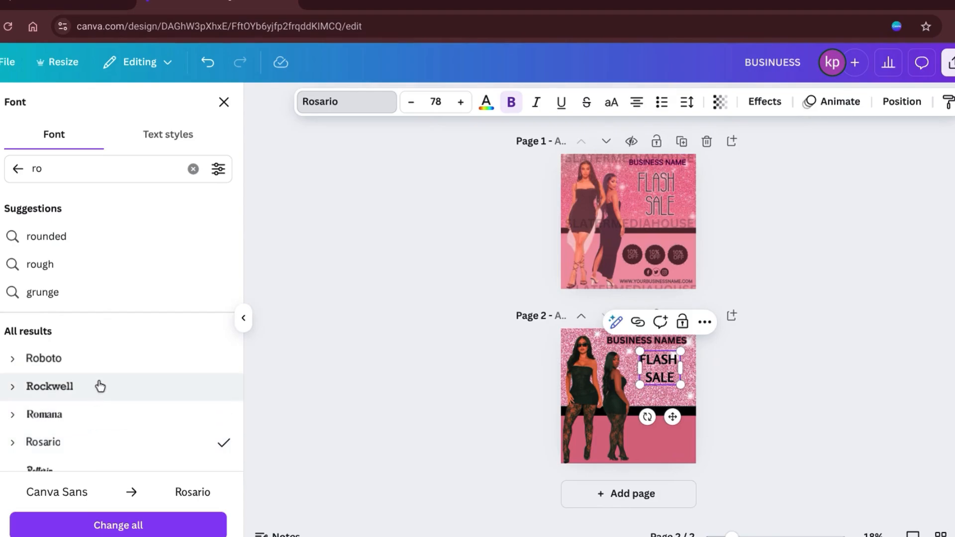
{"action": "left_click", "coordinate": [132, 397]}
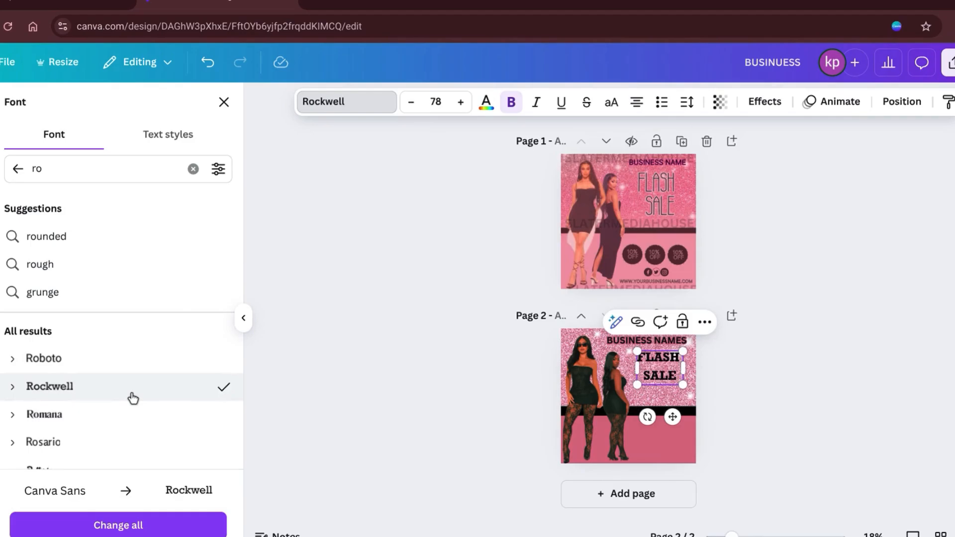
{"action": "key", "text": "Escape"}
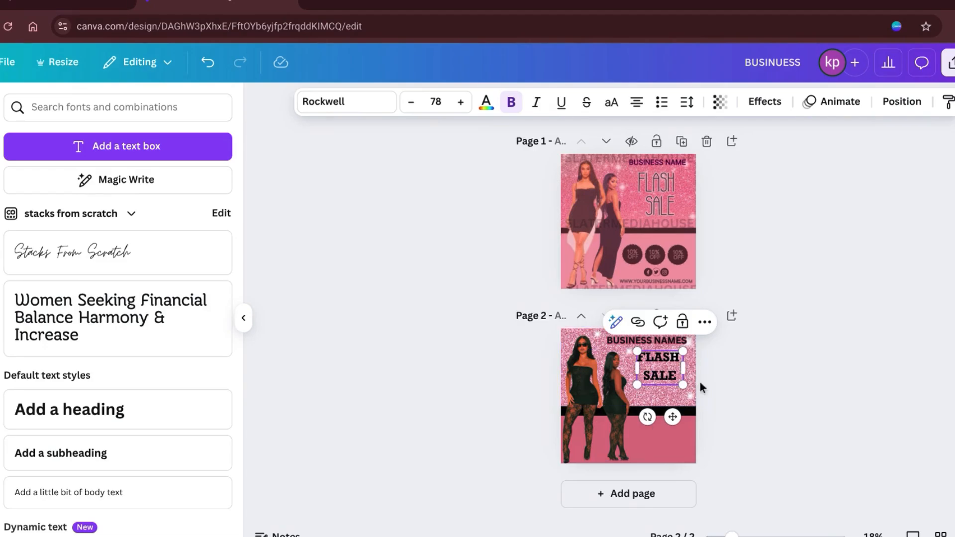
Apply the Outline effect to the "FLASH SALE" heading with a white outline.
{"action": "left_click", "coordinate": [765, 102]}
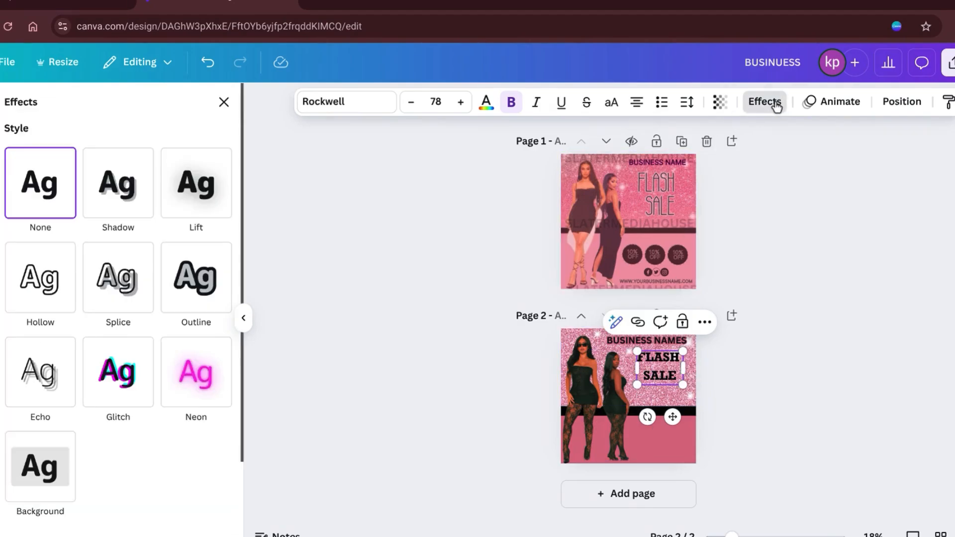
{"action": "left_click", "coordinate": [194, 288]}
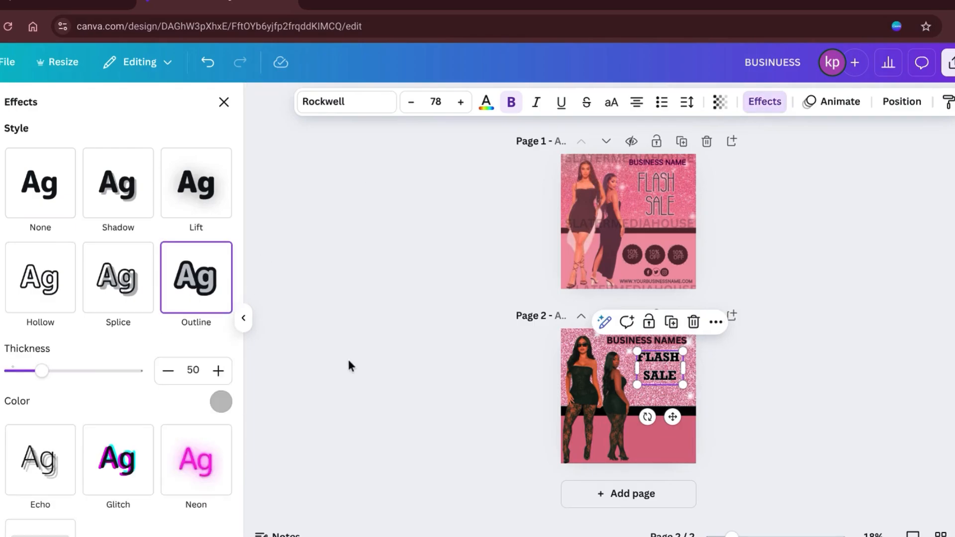
{"action": "left_click", "coordinate": [221, 402]}
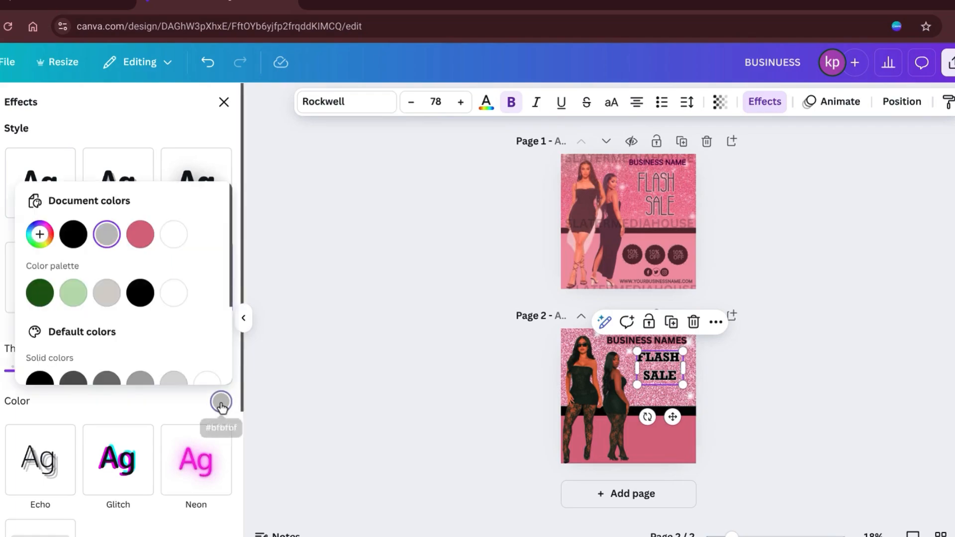
{"action": "left_click", "coordinate": [172, 301]}
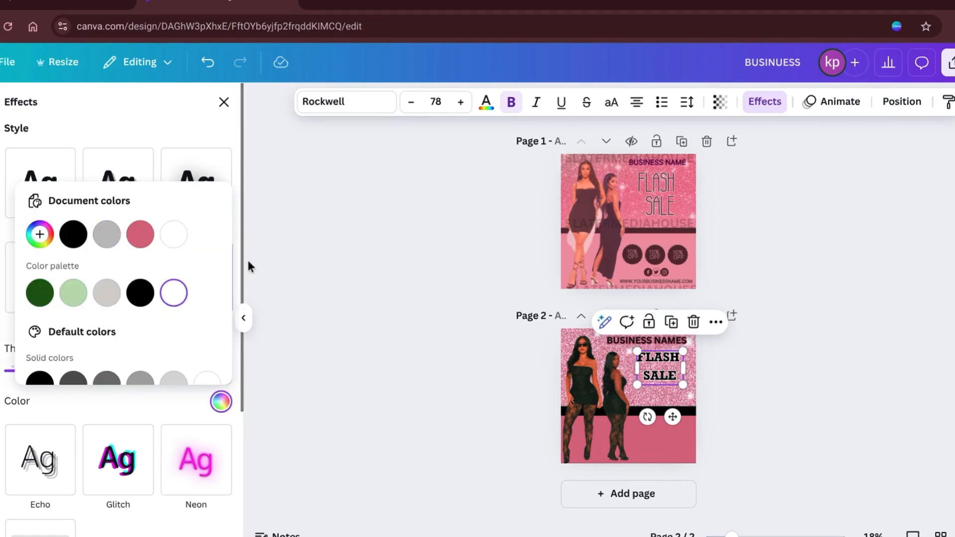
{"action": "left_click", "coordinate": [336, 252]}
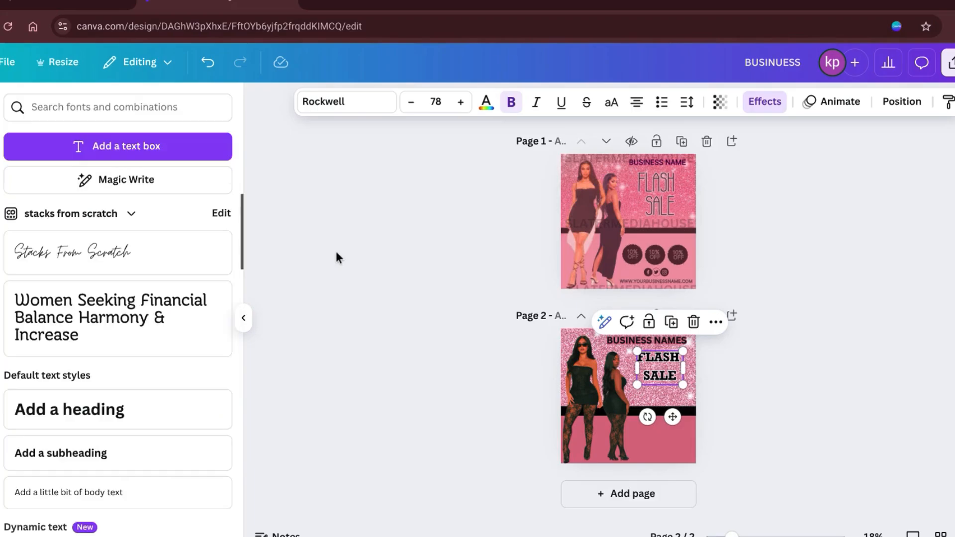
Enlarge the "FLASH SALE" heading to size 110 and position it over the glitter area under the business name.
{"action": "left_click", "coordinate": [808, 362]}
{"action": "left_click", "coordinate": [666, 372]}
{"action": "mouse_move", "coordinate": [682, 387]}
{"action": "left_mouse_down"}
{"action": "mouse_move", "coordinate": [695, 408]}
{"action": "mouse_move", "coordinate": [659, 384]}
{"action": "mouse_move", "coordinate": [665, 381]}
{"action": "left_mouse_up"}
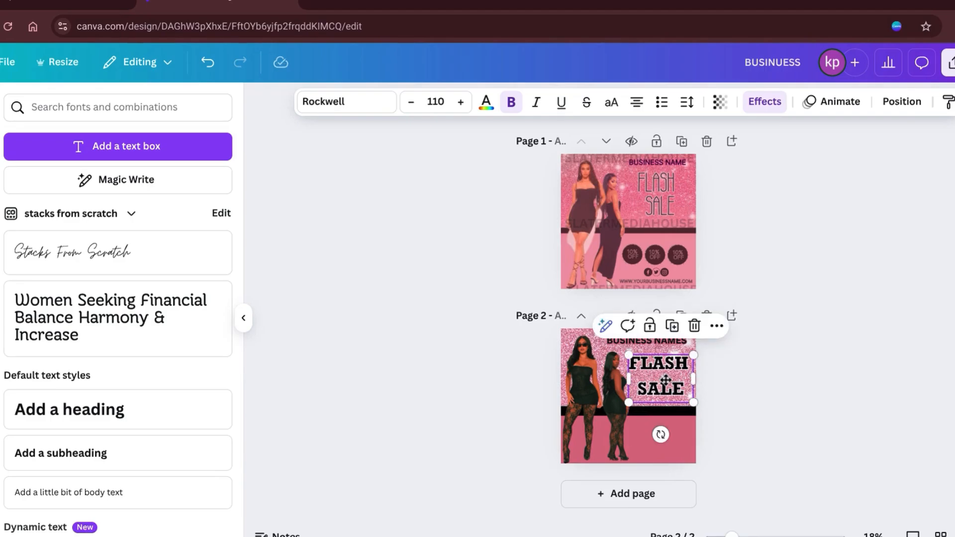
Enlarge the business name on page 2 slightly and position it above the "FLASH SALE" heading.
{"action": "left_click", "coordinate": [654, 340]}
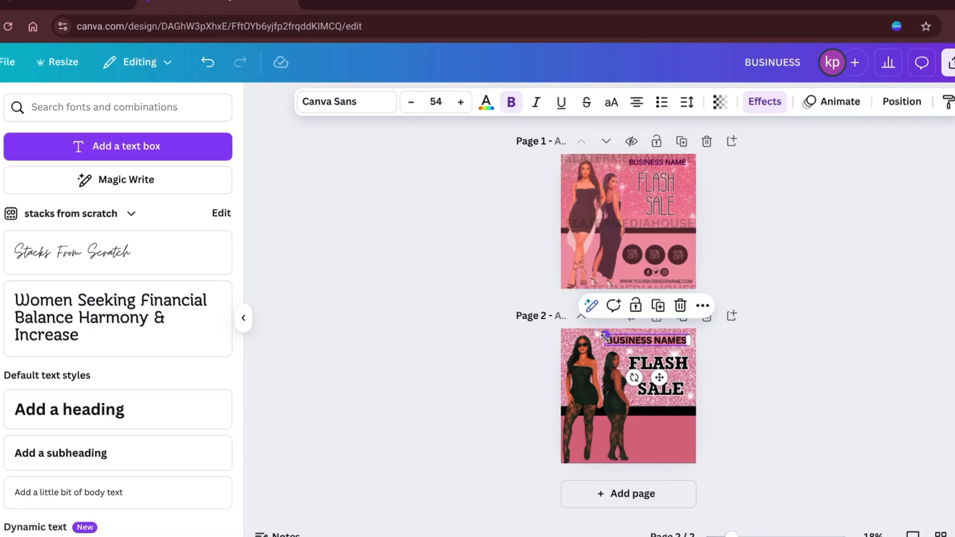
{"action": "left_click_drag", "start_coordinate": [605, 334], "coordinate": [590, 331]}
{"action": "left_click_drag", "start_coordinate": [651, 377], "coordinate": [657, 384]}
{"action": "left_click", "coordinate": [777, 358]}
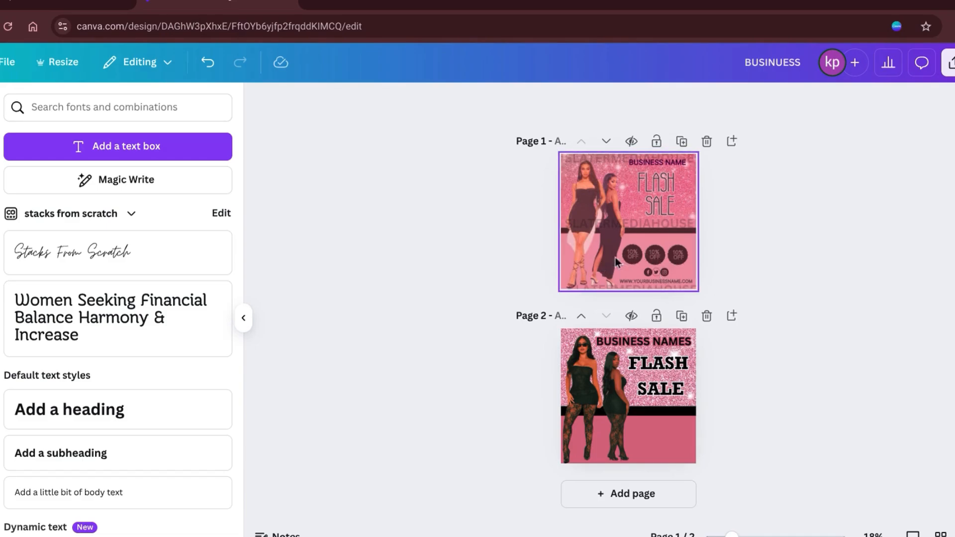
Shrink the image of the woman nearest the "FLASH SALE" heading on page 2 slightly.
{"action": "left_click", "coordinate": [624, 416]}
{"action": "left_click_drag", "start_coordinate": [650, 462], "coordinate": [644, 458]}
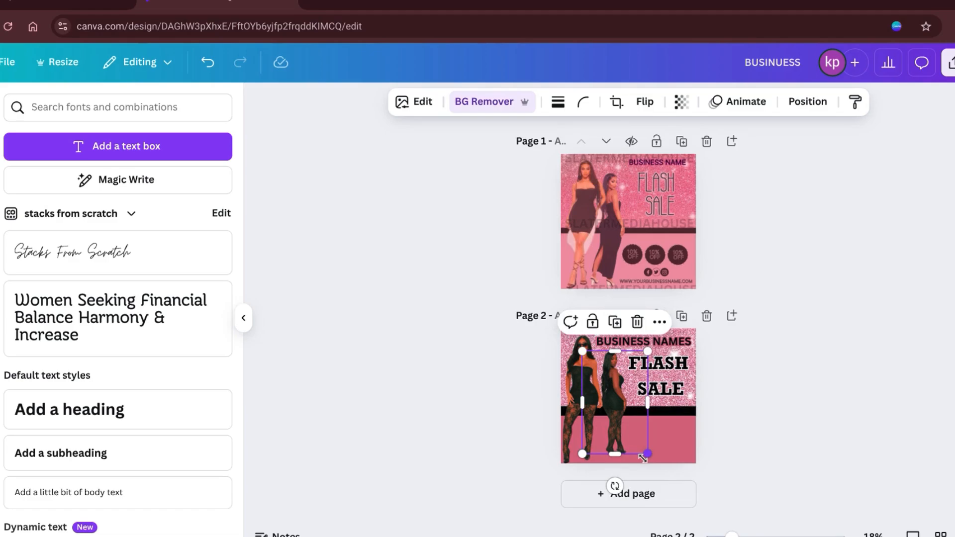
{"action": "left_click", "coordinate": [773, 409]}
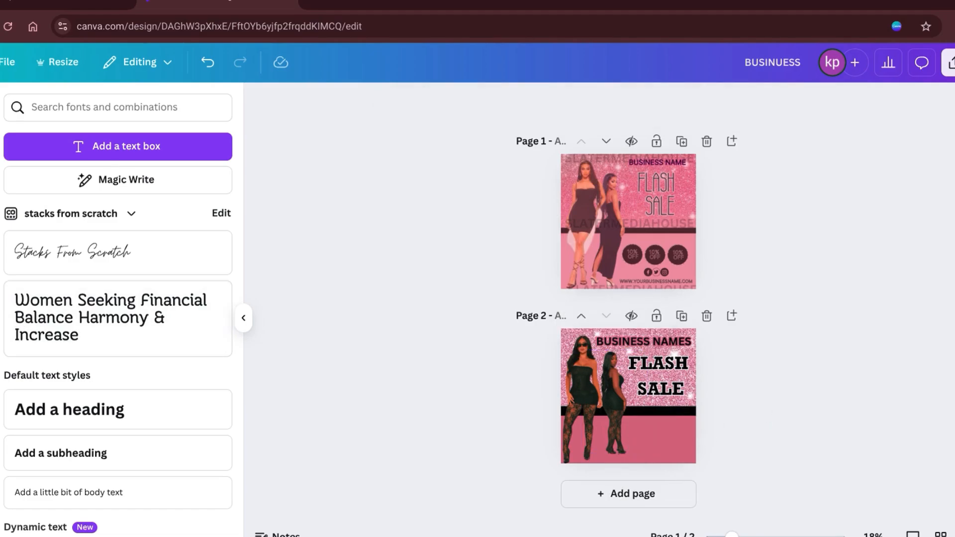
Search the elements library for burst graphics, trying "sun burst" and switching to "Star burst".
{"action": "left_click", "coordinate": [1, 159]}
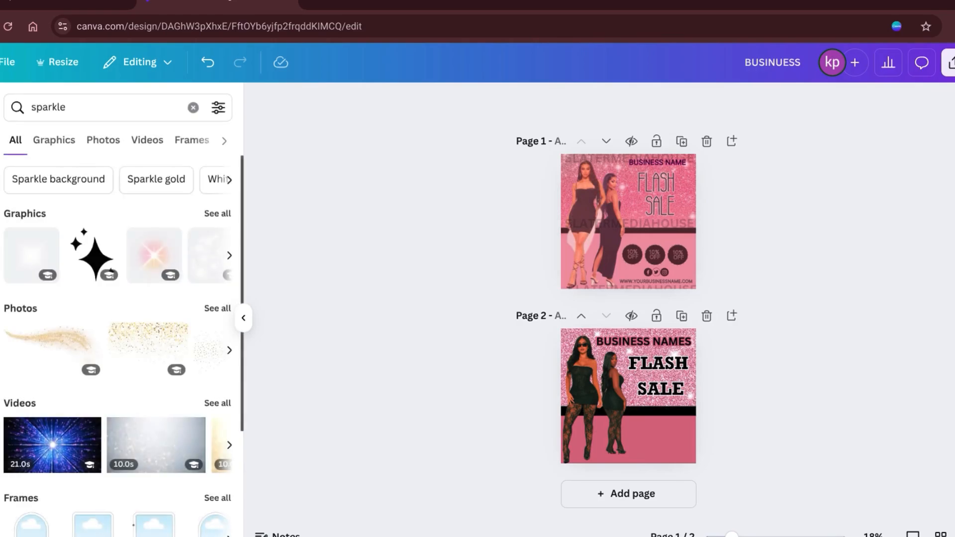
{"action": "left_click", "coordinate": [194, 108]}
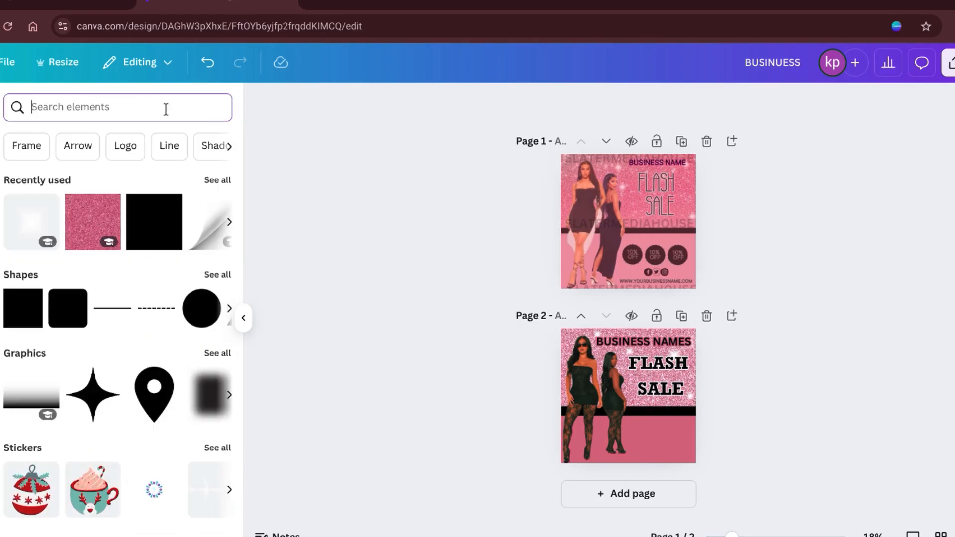
{"action": "type", "text": "burst"}
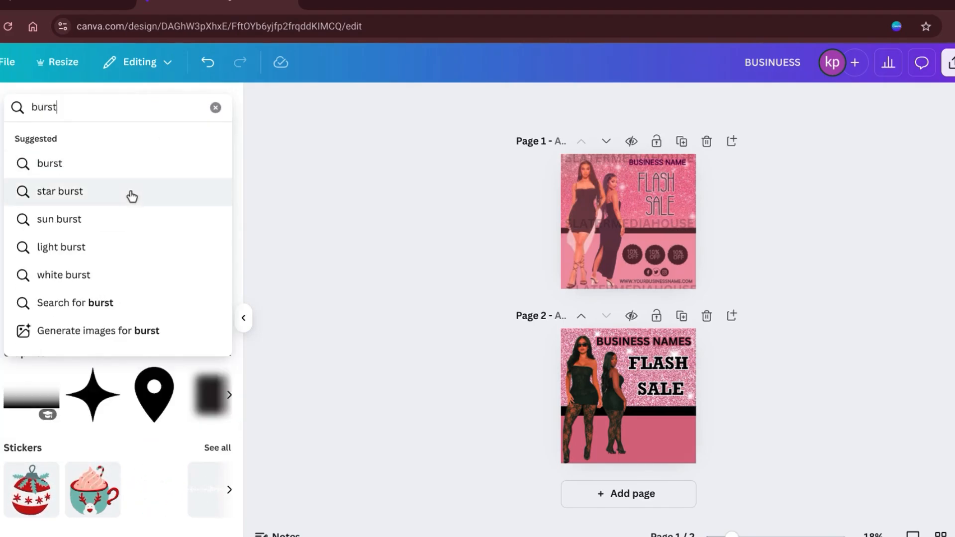
{"action": "left_click", "coordinate": [125, 219]}
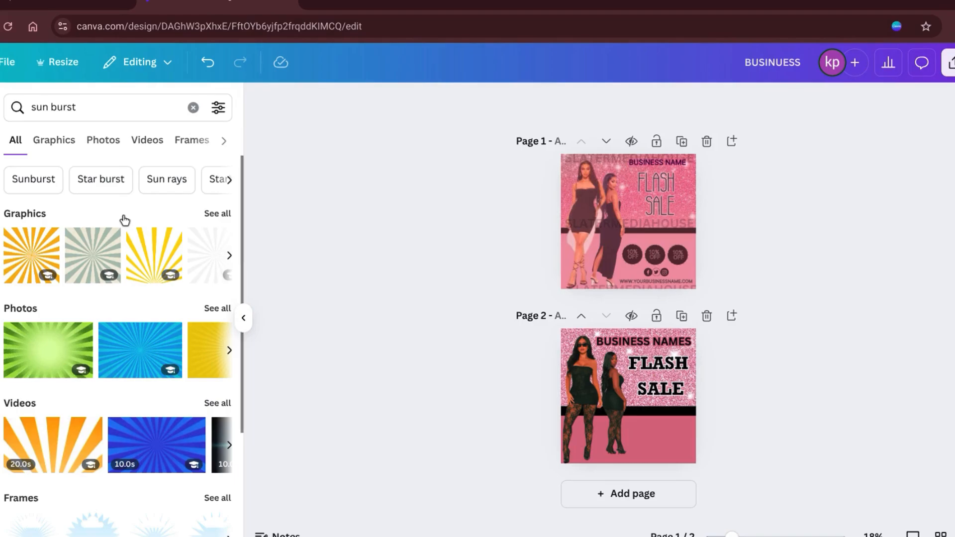
{"action": "left_click", "coordinate": [83, 190]}
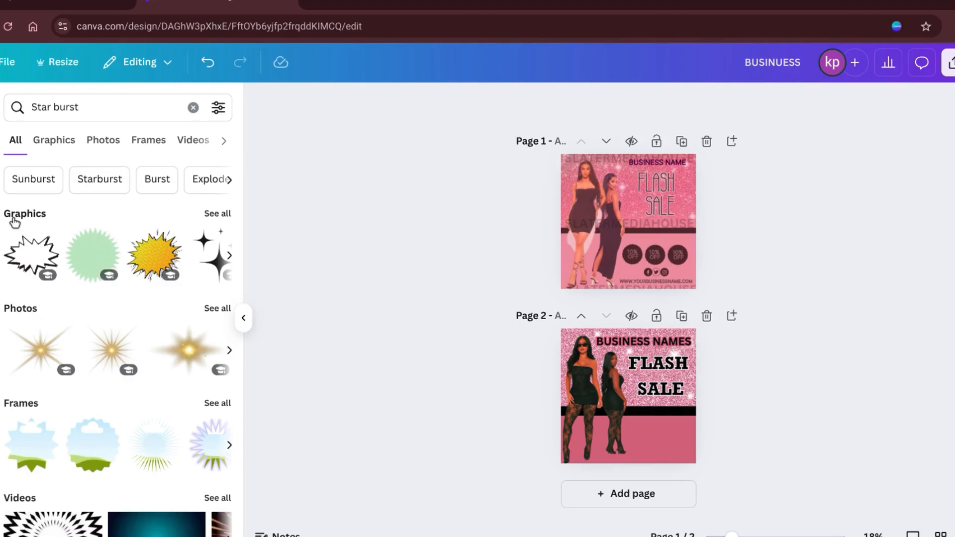
Add the green round starburst graphic to the design and recolor it black.
{"action": "left_click", "coordinate": [92, 266]}
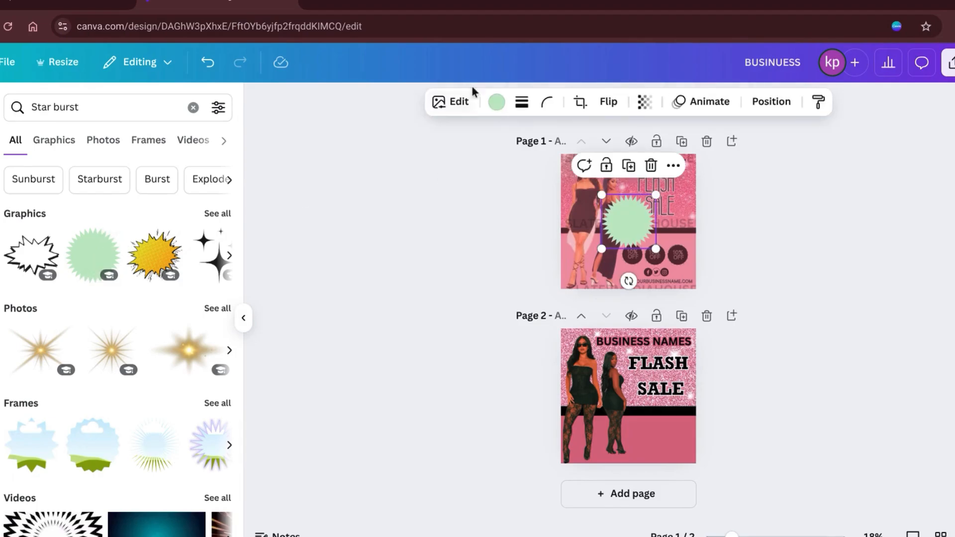
{"action": "left_click", "coordinate": [499, 103]}
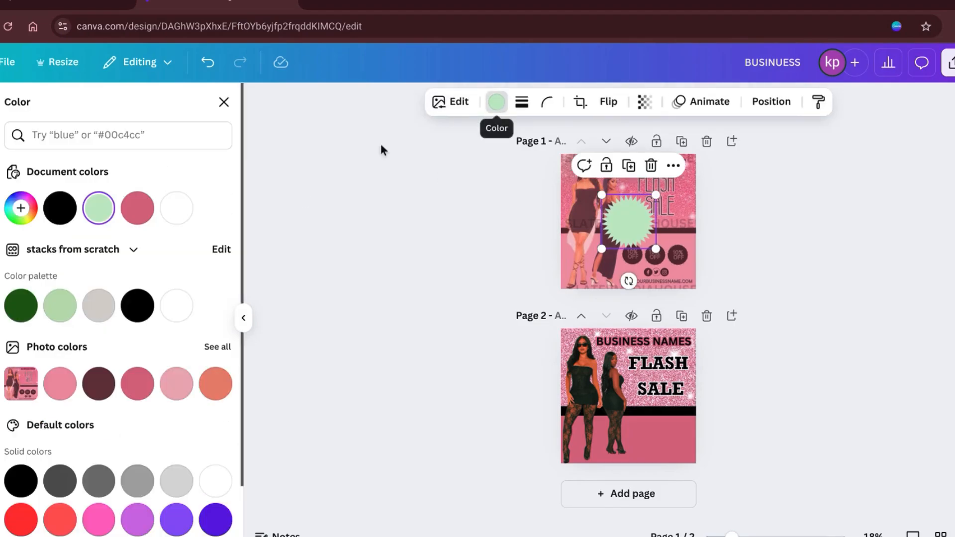
{"action": "left_click", "coordinate": [142, 305]}
Move the black starburst to page 2, shrink it and place it under the black bar beside the women.
{"action": "left_click_drag", "start_coordinate": [628, 229], "coordinate": [638, 441]}
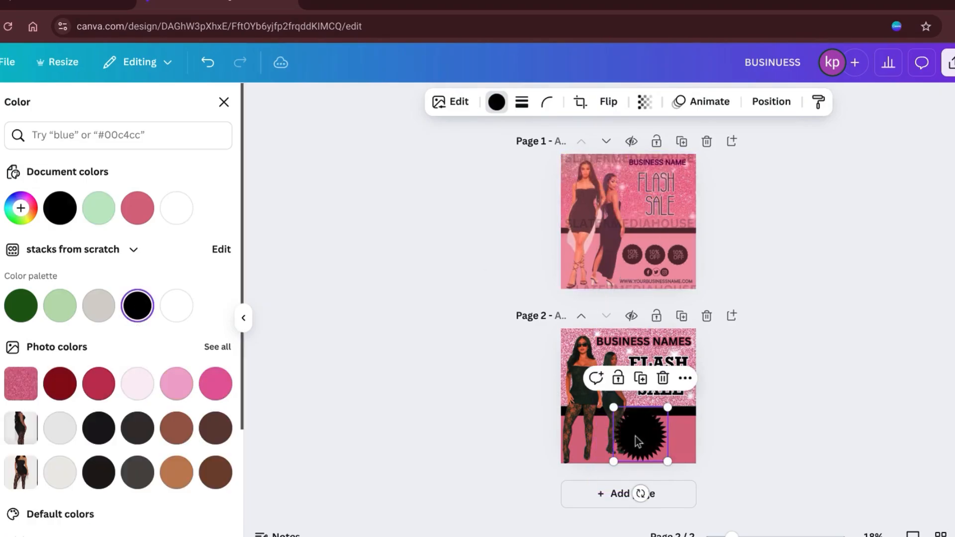
{"action": "left_click_drag", "start_coordinate": [611, 407], "coordinate": [641, 440]}
{"action": "left_click_drag", "start_coordinate": [668, 493], "coordinate": [650, 476]}
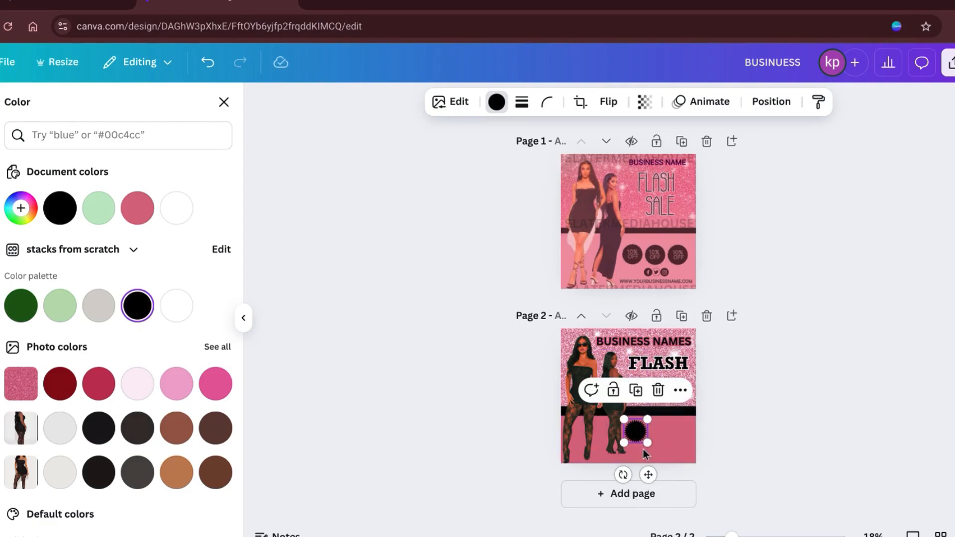
Duplicate the black starburst twice to form an evenly spaced row of three across the pink area.
{"action": "left_click", "coordinate": [636, 391]}
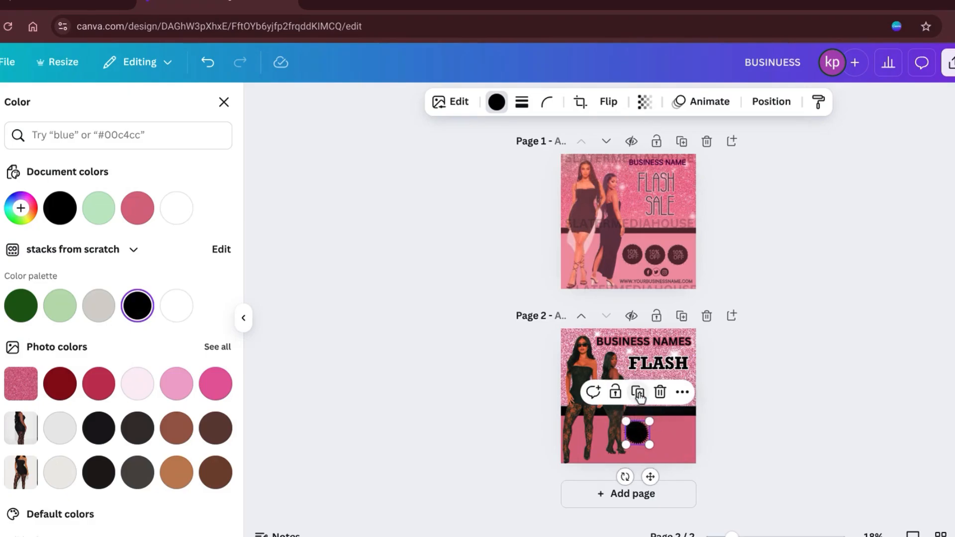
{"action": "left_click_drag", "start_coordinate": [639, 437], "coordinate": [660, 437]}
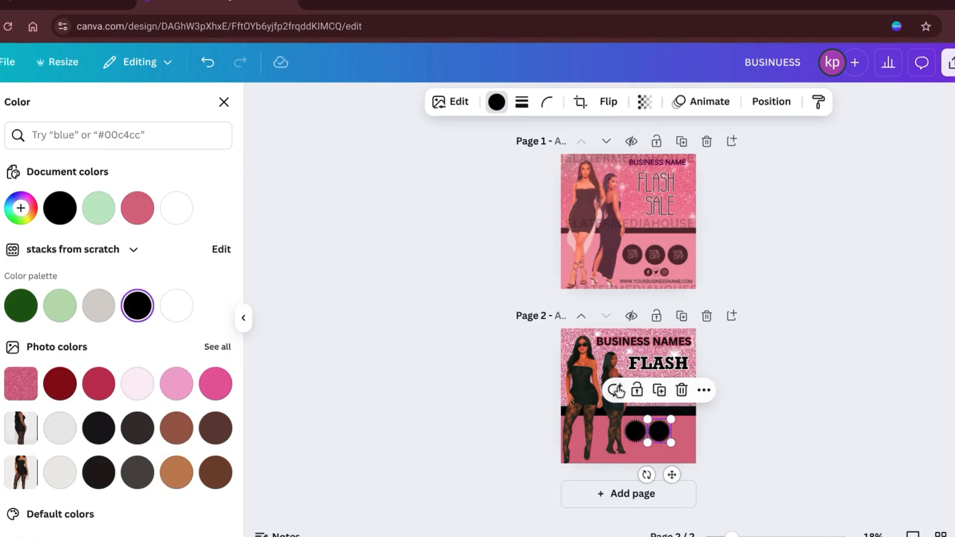
{"action": "left_click", "coordinate": [665, 396]}
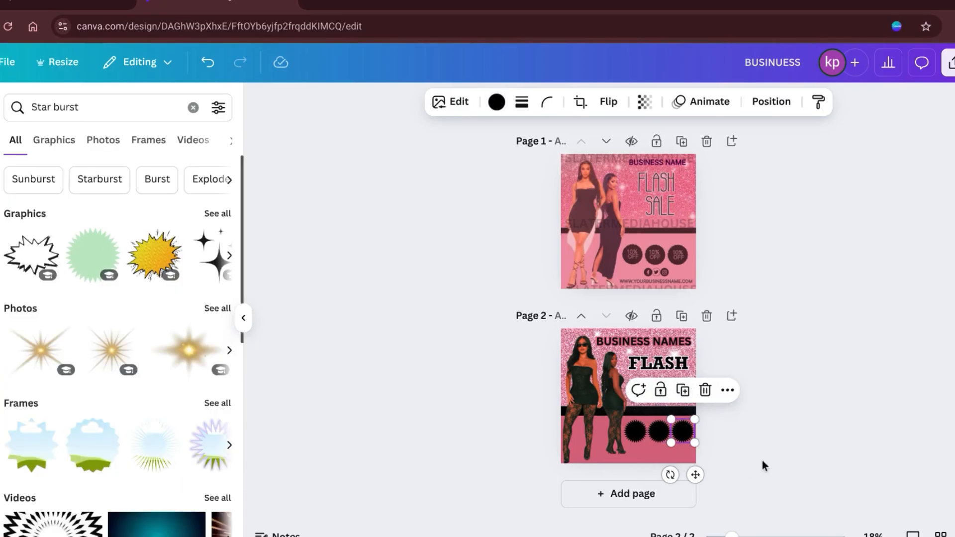
Shrink the first starburst in the row, beside the women, slightly.
{"action": "left_click", "coordinate": [636, 433]}
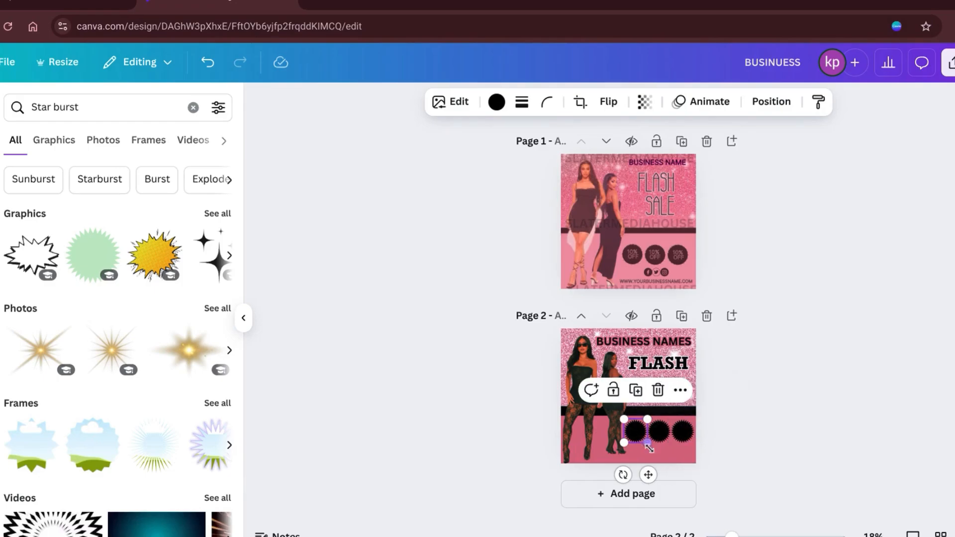
{"action": "left_click_drag", "start_coordinate": [646, 442], "coordinate": [644, 440]}
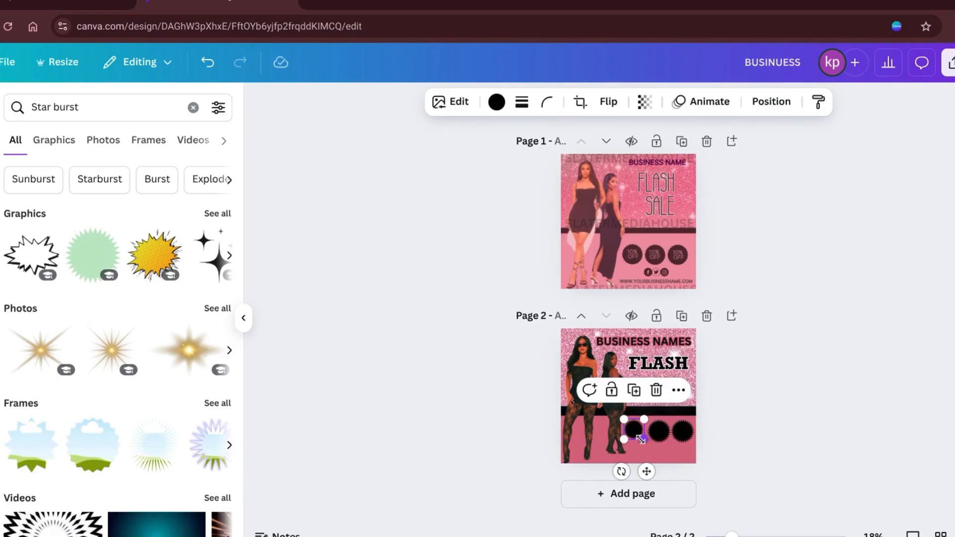
Try to shrink the second and third starbursts to match the first and close the gap between them.
{"action": "left_click", "coordinate": [665, 436]}
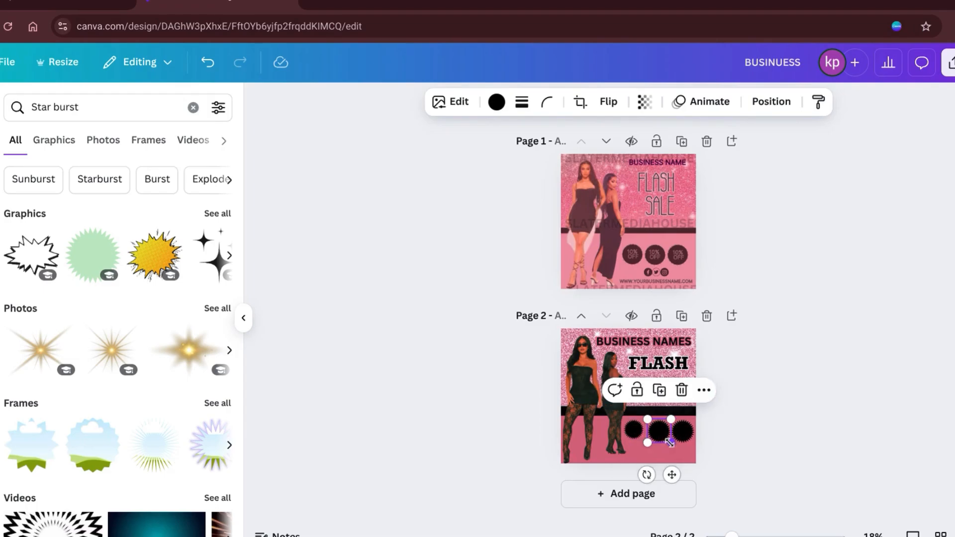
{"action": "left_click_drag", "start_coordinate": [671, 446], "coordinate": [667, 473]}
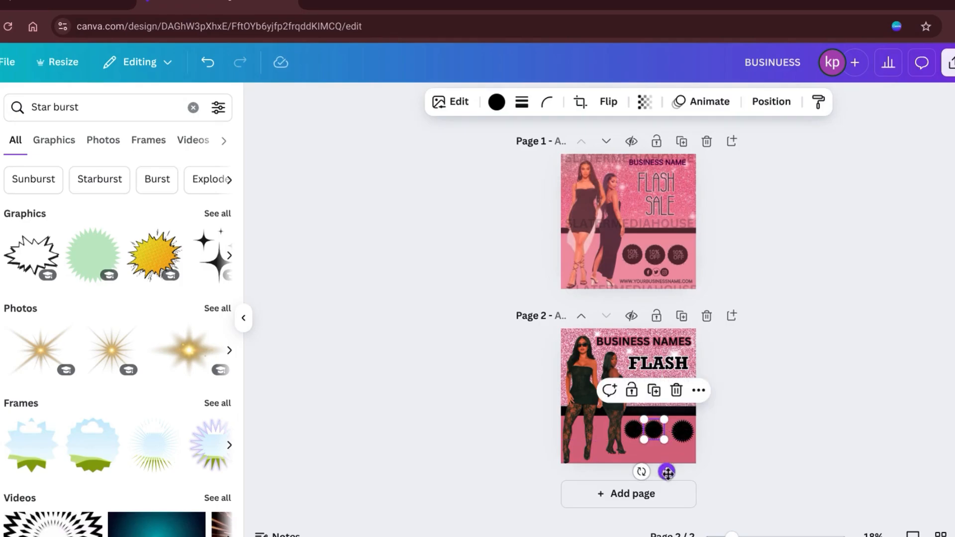
{"action": "left_click", "coordinate": [686, 441]}
{"action": "left_click_drag", "start_coordinate": [691, 441], "coordinate": [694, 441]}
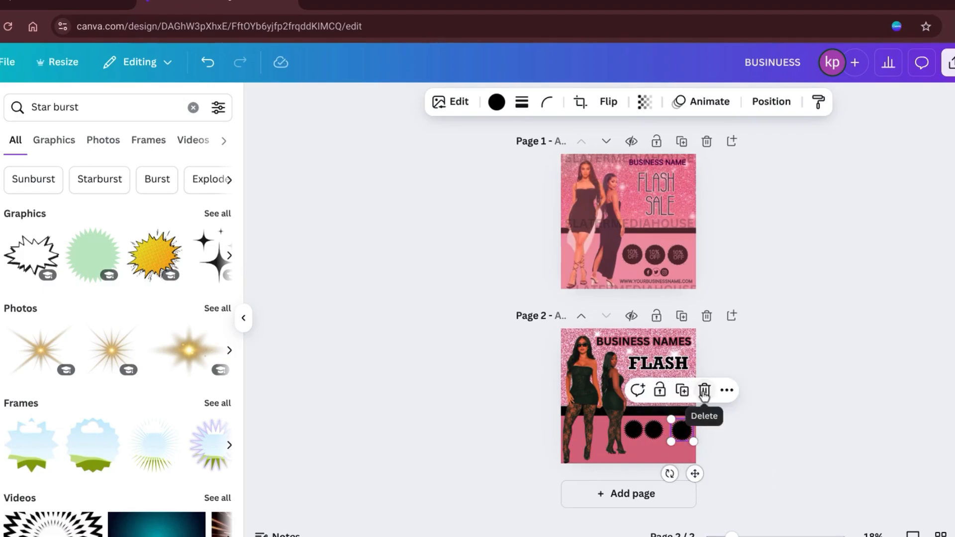
Delete the second and third starbursts, keeping only the smaller one beside the women.
{"action": "left_click", "coordinate": [705, 391]}
{"action": "left_click", "coordinate": [655, 431]}
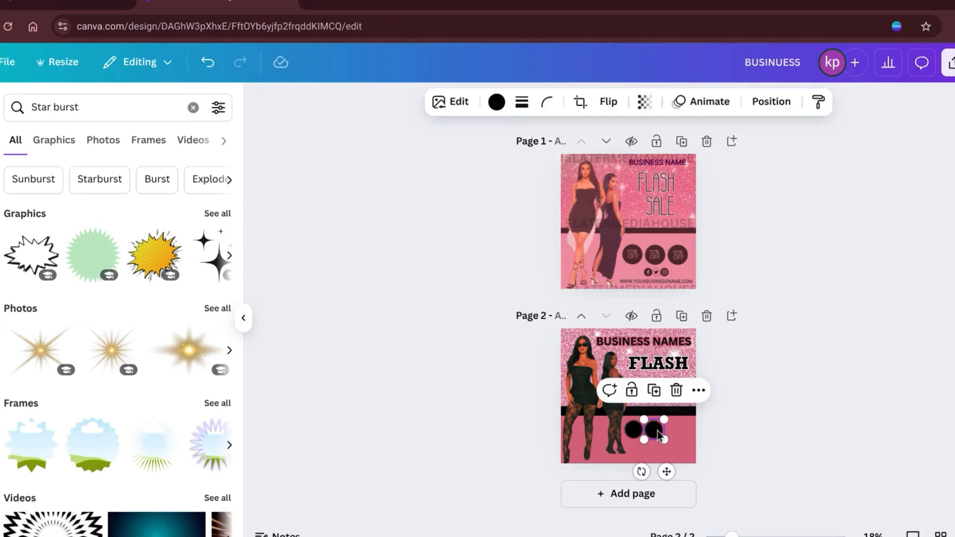
{"action": "left_click", "coordinate": [676, 390]}
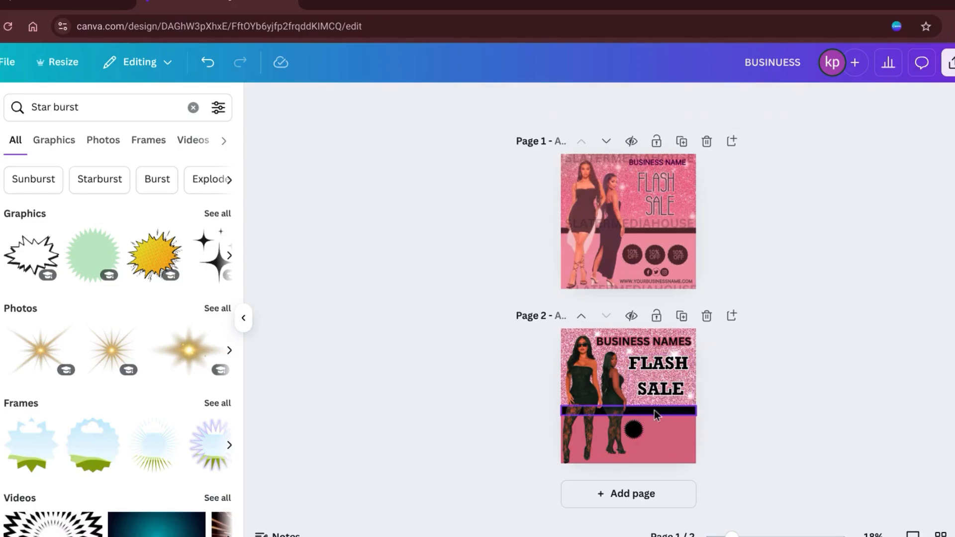
Duplicate the smaller starburst twice and line the copies up beside it as an evenly spaced row of three.
{"action": "left_click", "coordinate": [633, 431]}
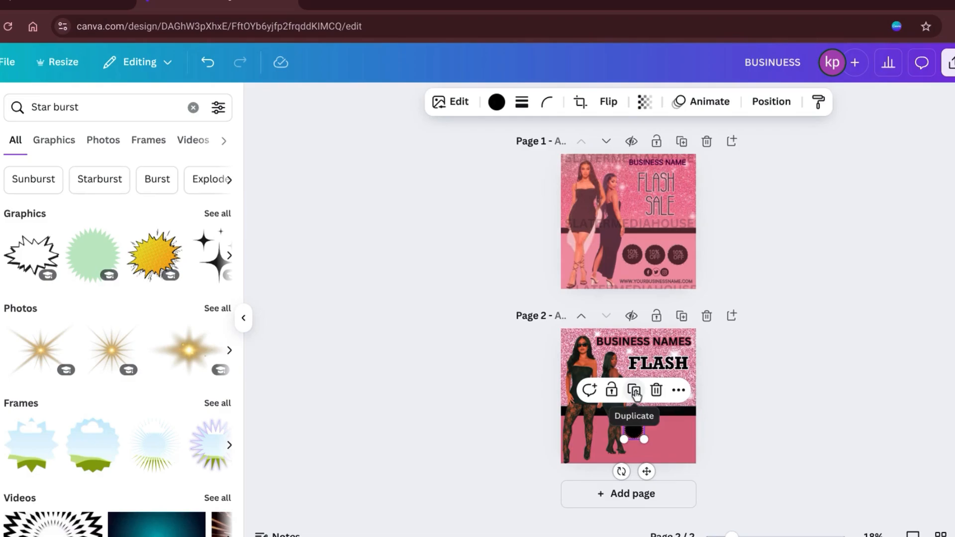
{"action": "left_click", "coordinate": [635, 392]}
{"action": "left_click_drag", "start_coordinate": [646, 472], "coordinate": [668, 471]}
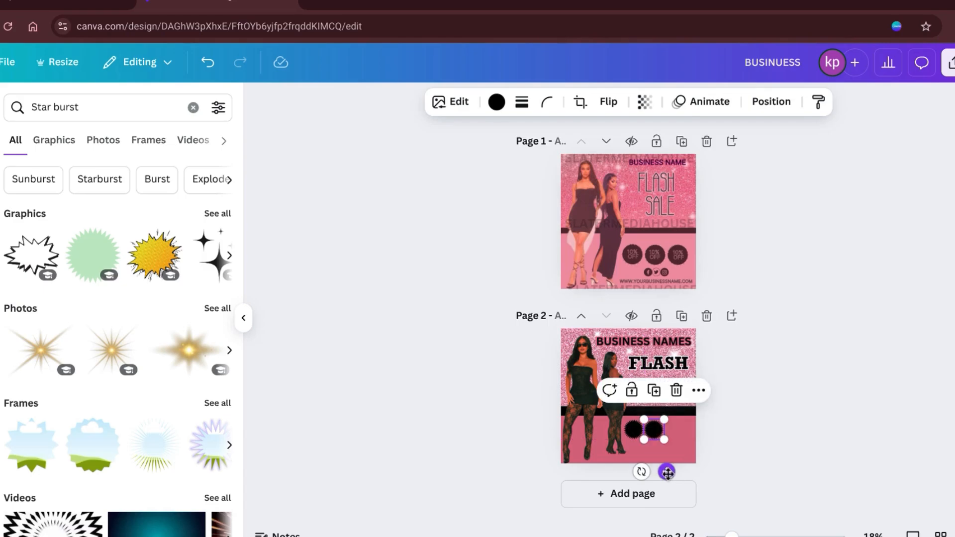
{"action": "left_click", "coordinate": [654, 392]}
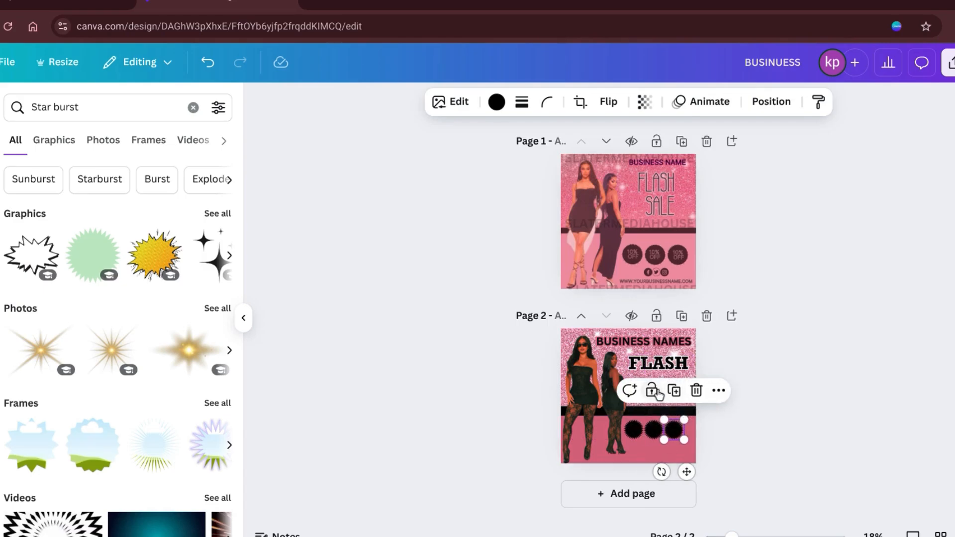
{"action": "left_click", "coordinate": [752, 469]}
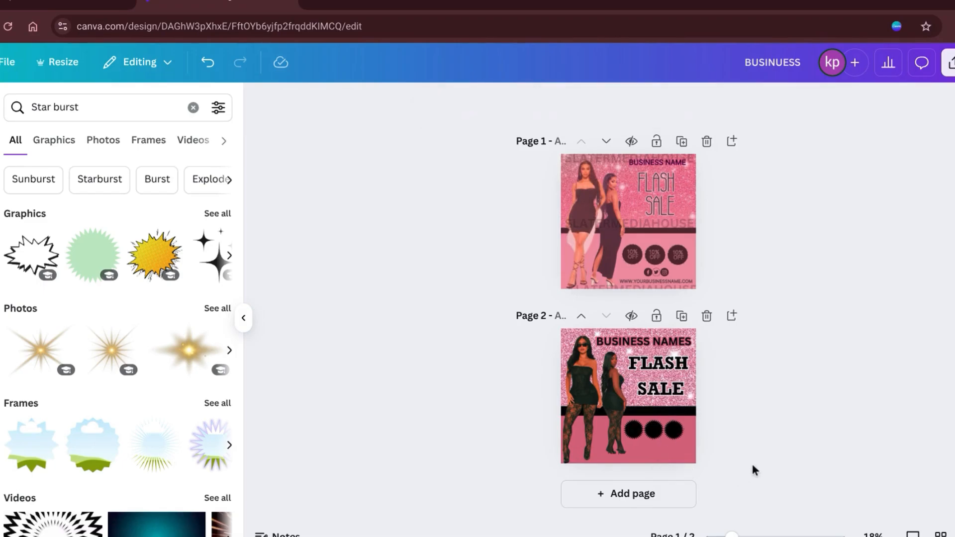
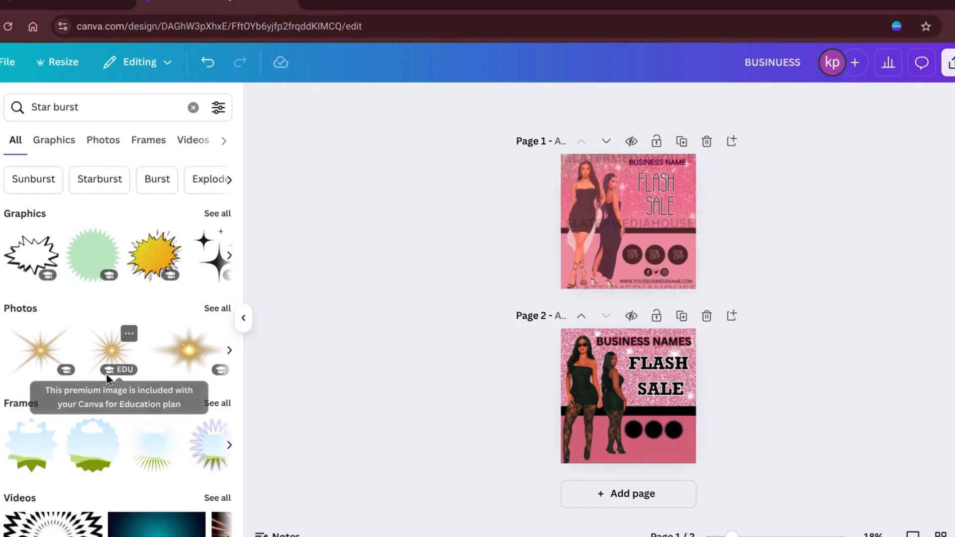
Add a body text box and move it over the row of black starbursts on page 2.
{"action": "left_click", "coordinate": [1, 210]}
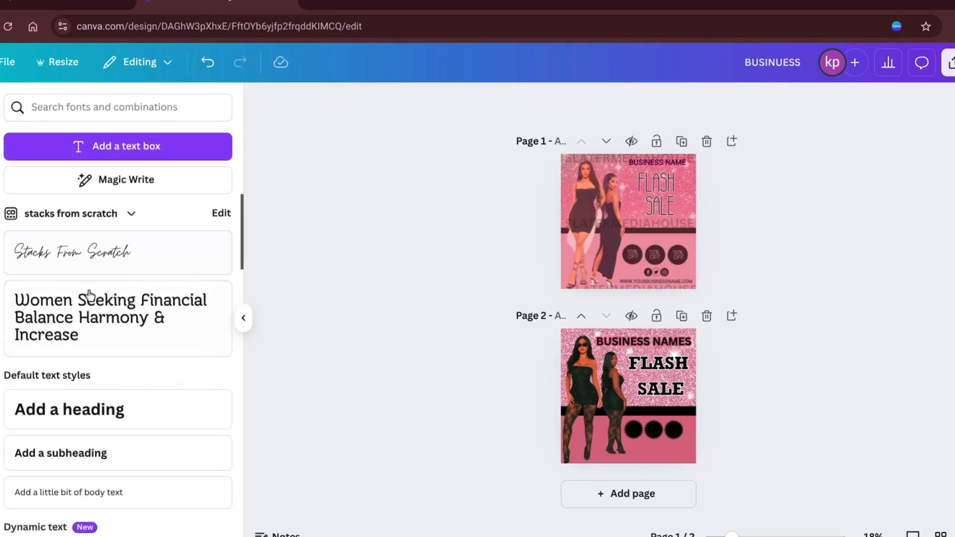
{"action": "left_click_drag", "start_coordinate": [240, 233], "coordinate": [241, 276]}
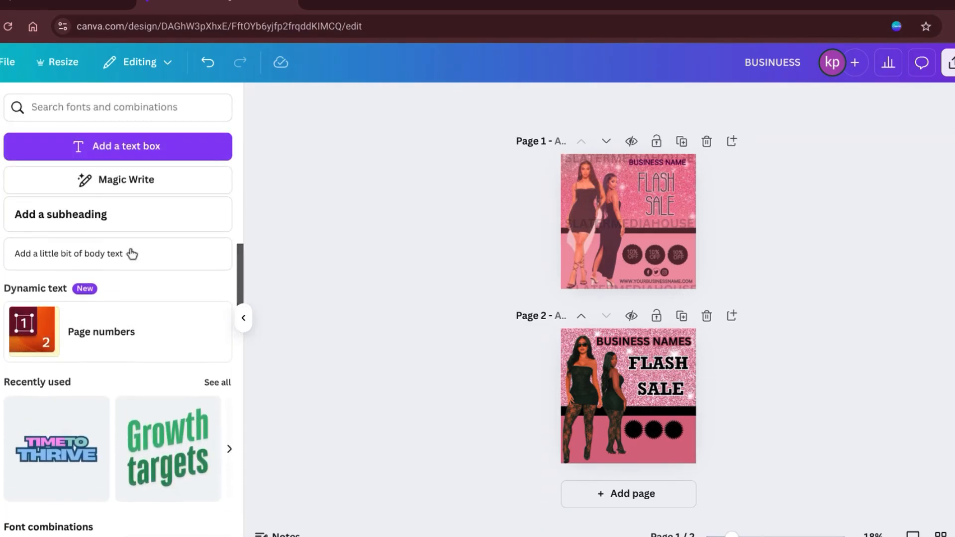
{"action": "left_click", "coordinate": [106, 259]}
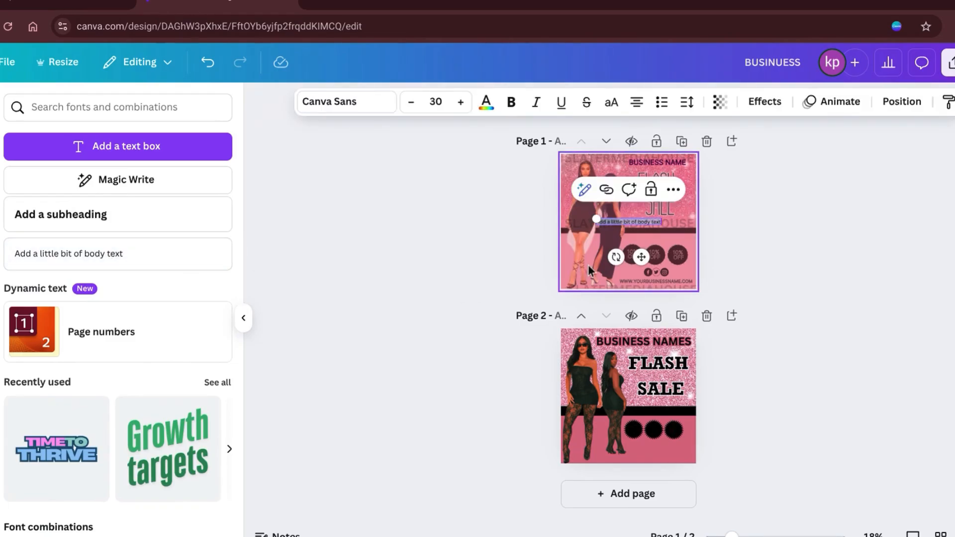
{"action": "left_click_drag", "start_coordinate": [641, 256], "coordinate": [652, 469]}
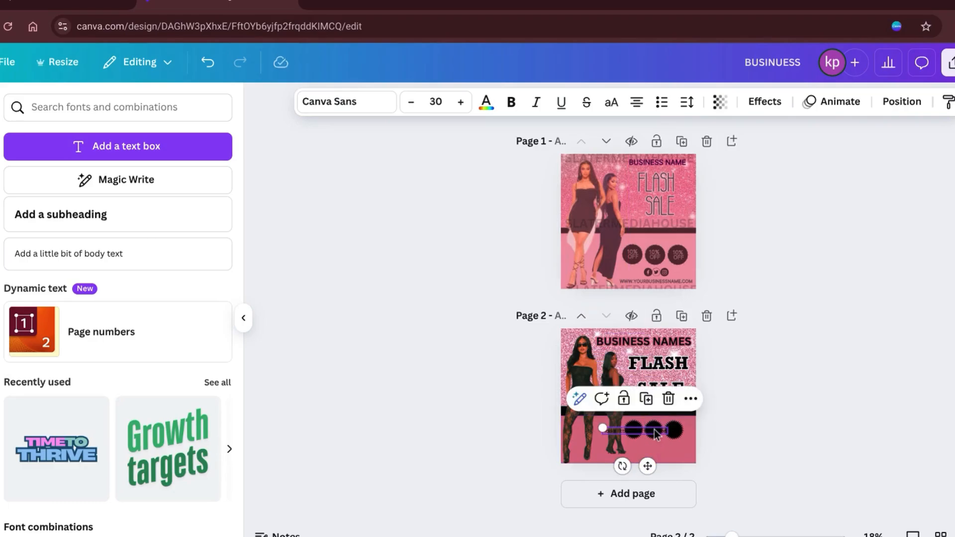
Try white on the body text and settle on the light pink from the photo colors.
{"action": "left_click", "coordinate": [492, 109]}
{"action": "left_click", "coordinate": [138, 208]}
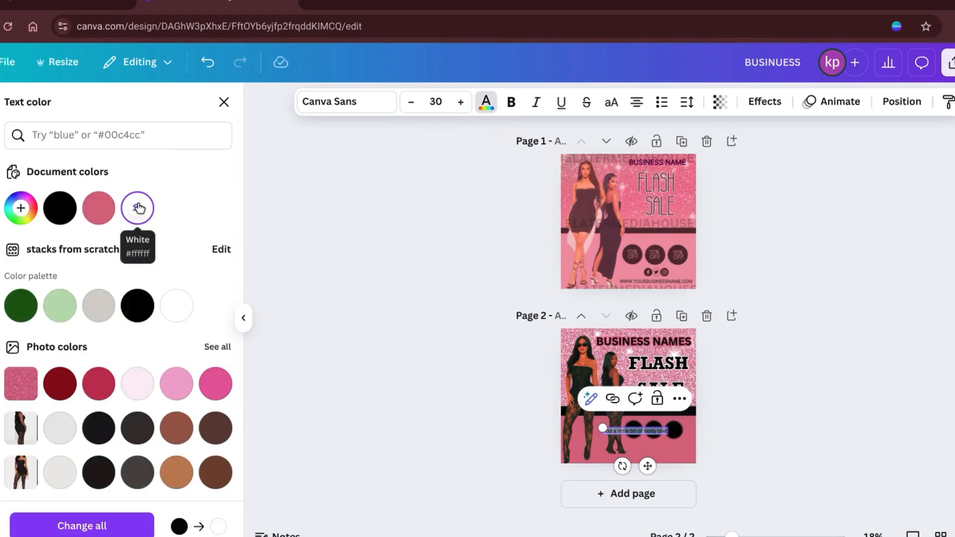
{"action": "left_click", "coordinate": [181, 387]}
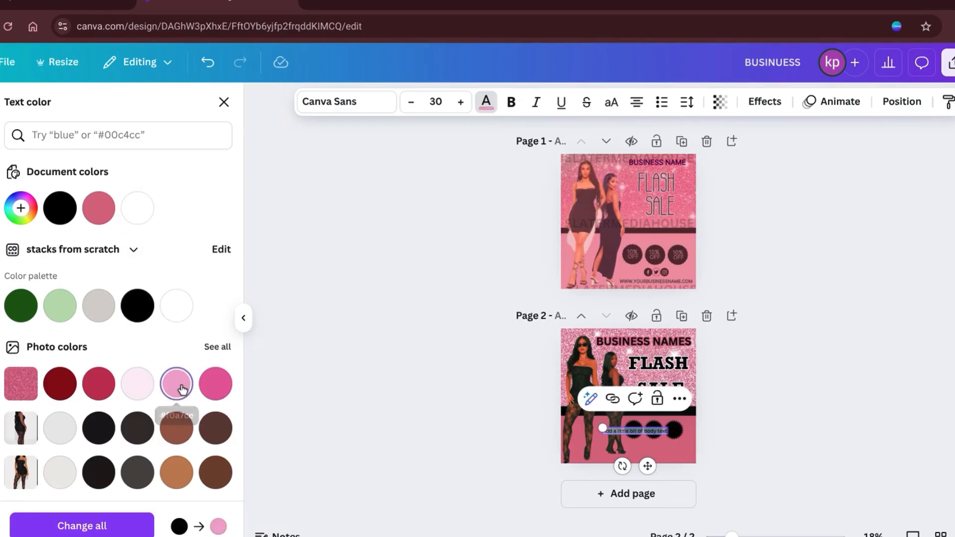
{"action": "left_click", "coordinate": [429, 416]}
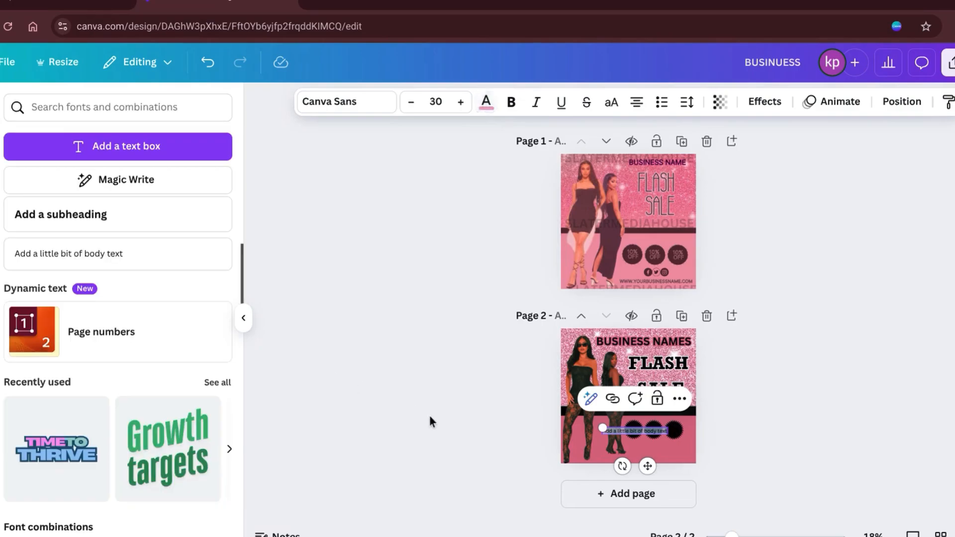
Replace the body text placeholder with "10%OFF" and move it just above the first black starburst.
{"action": "double_click", "coordinate": [651, 431]}
{"action": "key", "text": "BackSpace"}
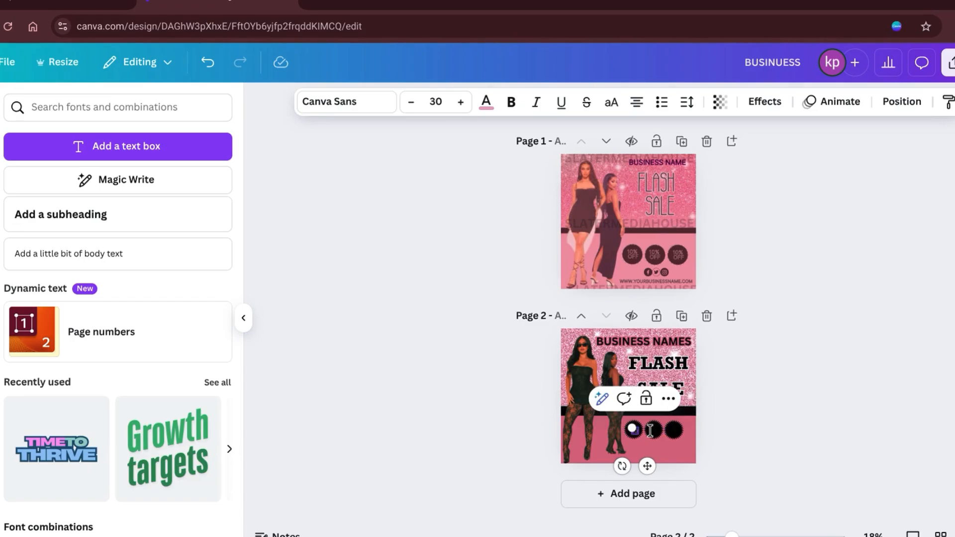
{"action": "type", "text": "10%OFF"}
{"action": "mouse_move", "coordinate": [647, 466]}
{"action": "left_mouse_down"}
{"action": "mouse_move", "coordinate": [642, 443]}
{"action": "mouse_move", "coordinate": [642, 452]}
{"action": "left_mouse_up"}
Split the 10%OFF text onto two lines, shrink it to about size 22.1 and center it on the first starburst.
{"action": "scroll", "coordinate": [642, 451], "scroll_direction": "up", "scroll_amount": 5}
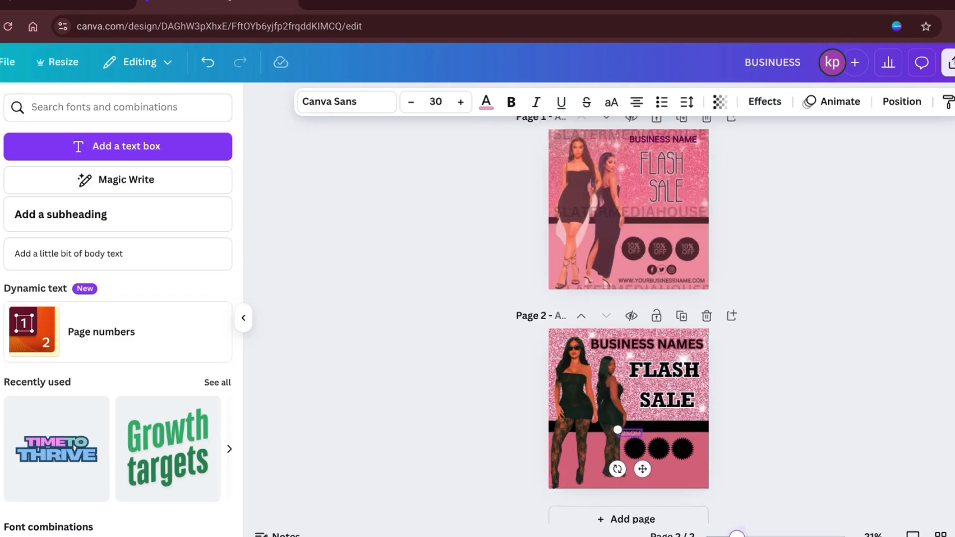
{"action": "left_click", "coordinate": [846, 352]}
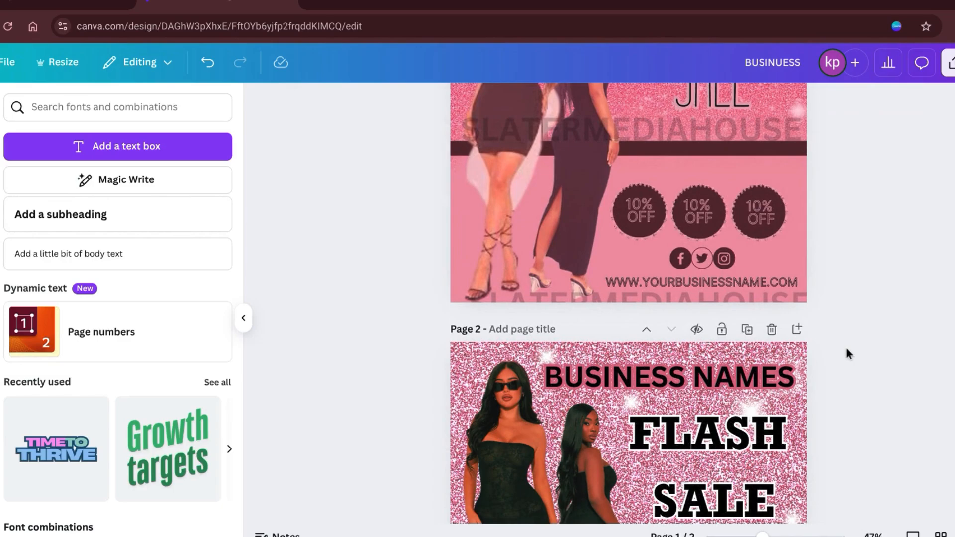
{"action": "scroll", "coordinate": [920, 330], "scroll_direction": "down", "scroll_amount": 4}
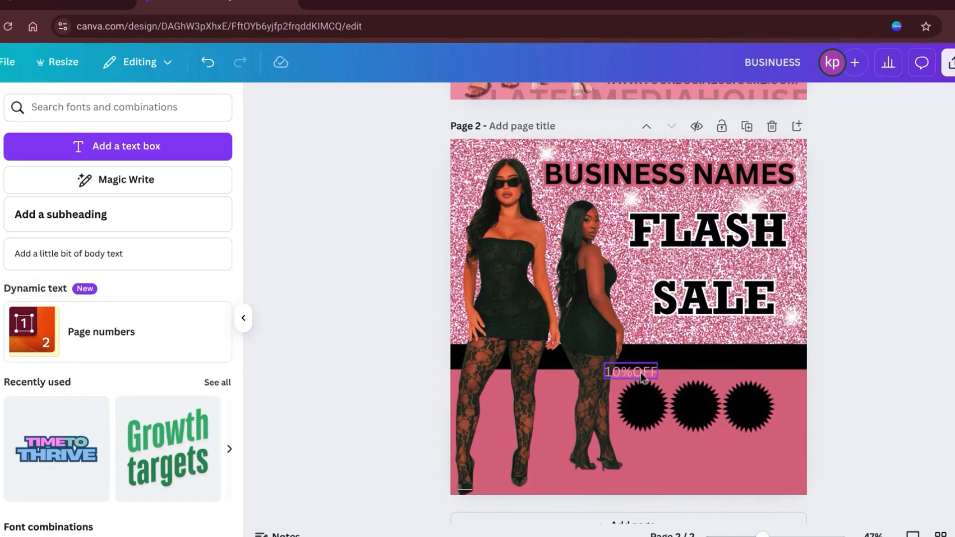
{"action": "left_click", "coordinate": [632, 372]}
{"action": "left_click_drag", "start_coordinate": [644, 412], "coordinate": [654, 454]}
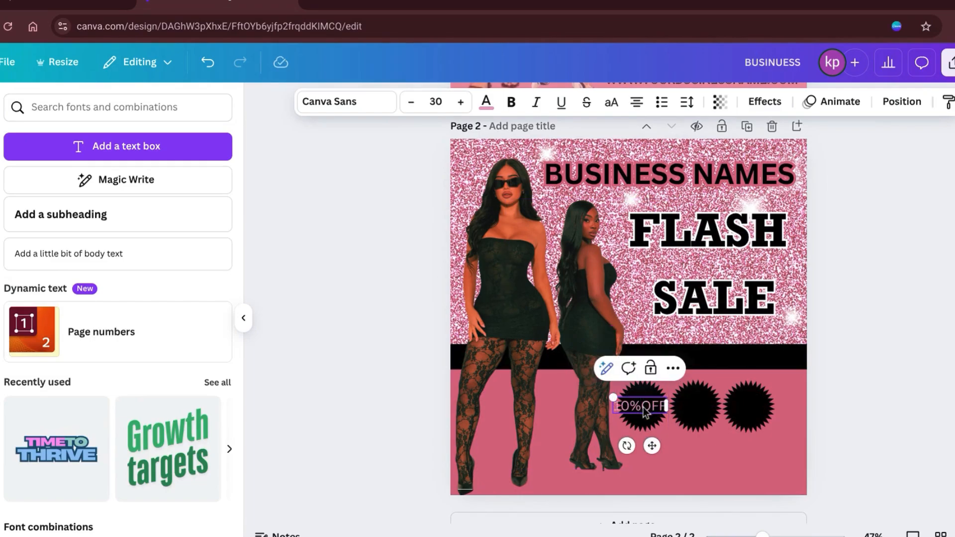
{"action": "key", "text": "Return"}
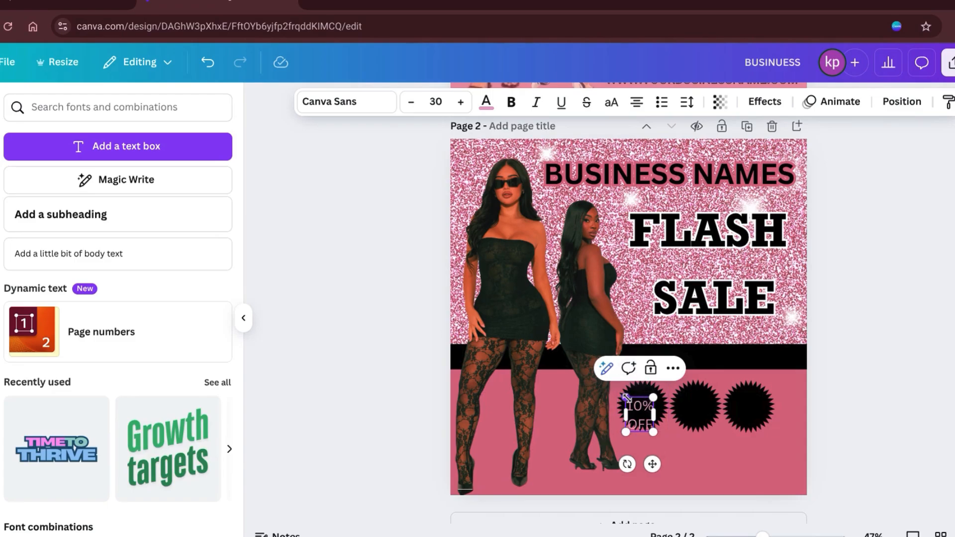
{"action": "left_click_drag", "start_coordinate": [625, 398], "coordinate": [633, 406]}
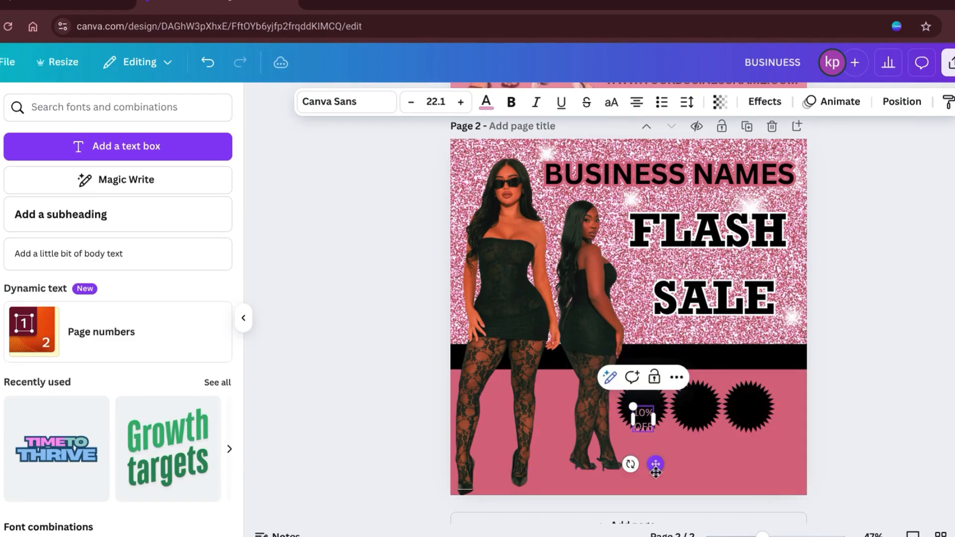
{"action": "left_click_drag", "start_coordinate": [656, 465], "coordinate": [654, 461]}
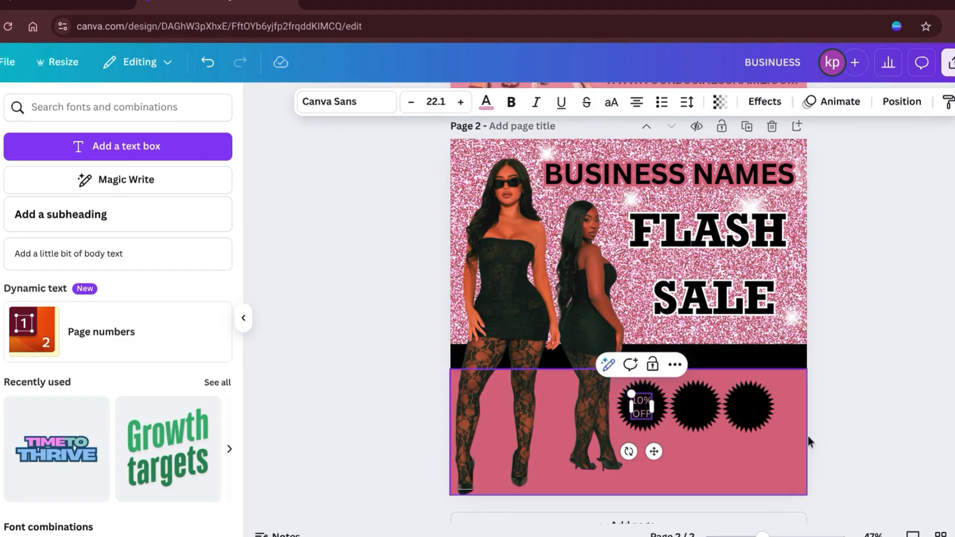
{"action": "left_click", "coordinate": [856, 391]}
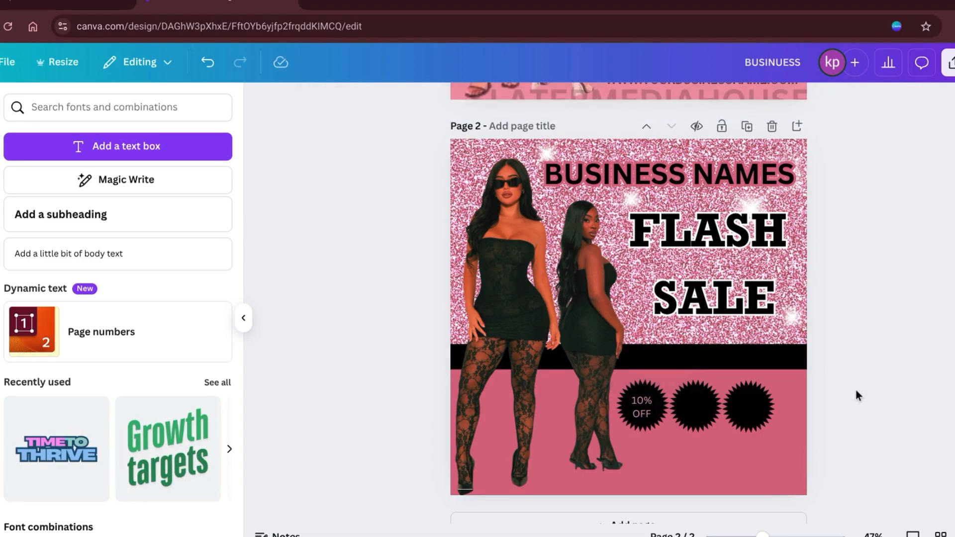
Duplicate the 10% OFF label twice and center the copies on the second and third starbursts.
{"action": "left_click", "coordinate": [648, 407]}
{"action": "left_click", "coordinate": [657, 370]}
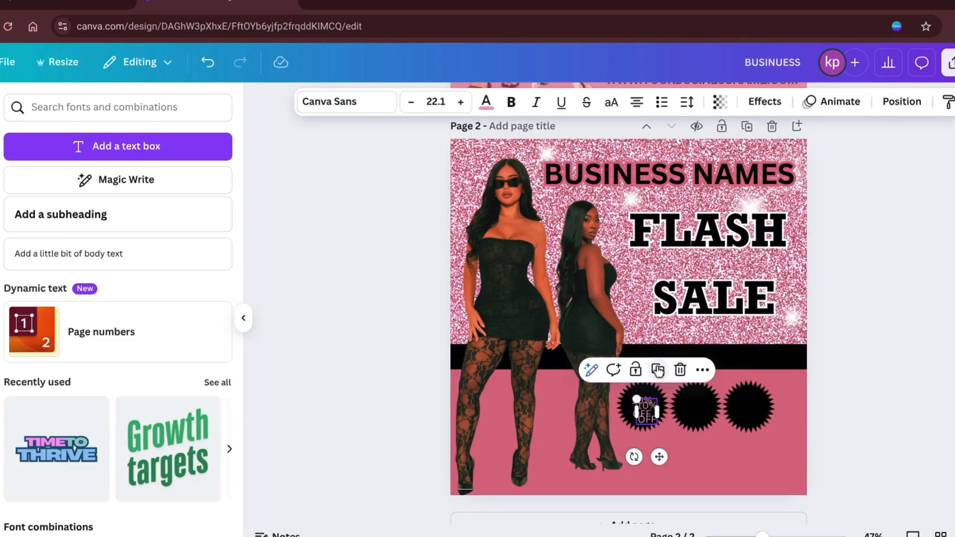
{"action": "left_click_drag", "start_coordinate": [659, 458], "coordinate": [712, 453]}
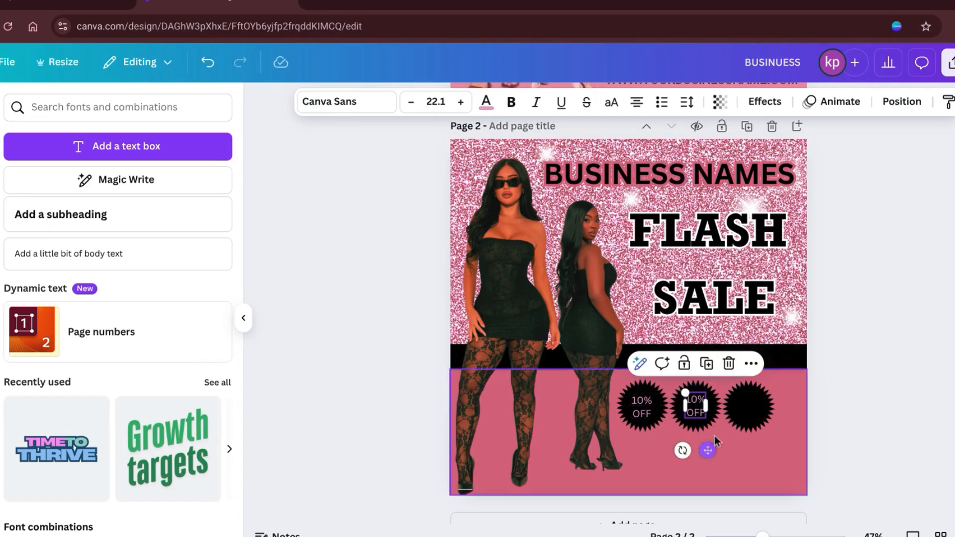
{"action": "left_click", "coordinate": [708, 363]}
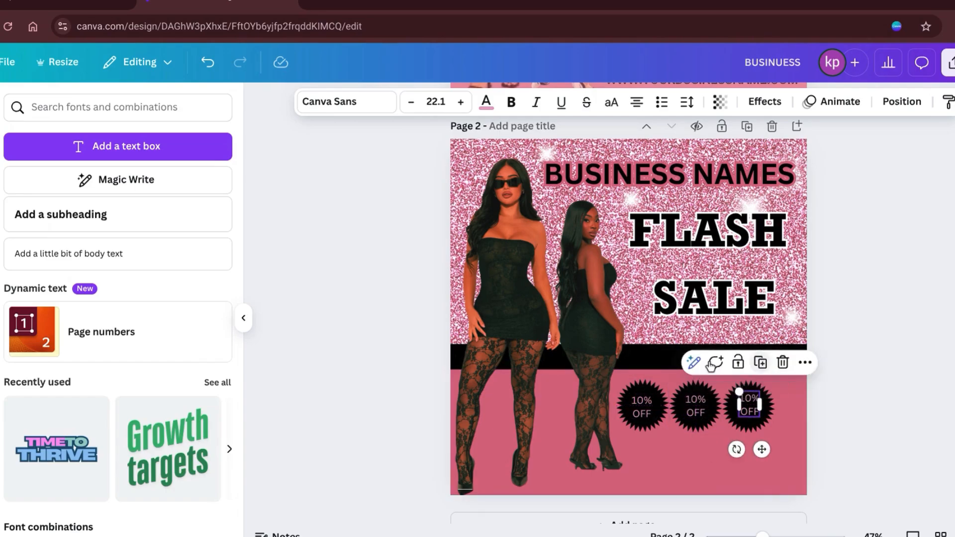
{"action": "left_click_drag", "start_coordinate": [761, 450], "coordinate": [760, 456]}
{"action": "left_click", "coordinate": [878, 416]}
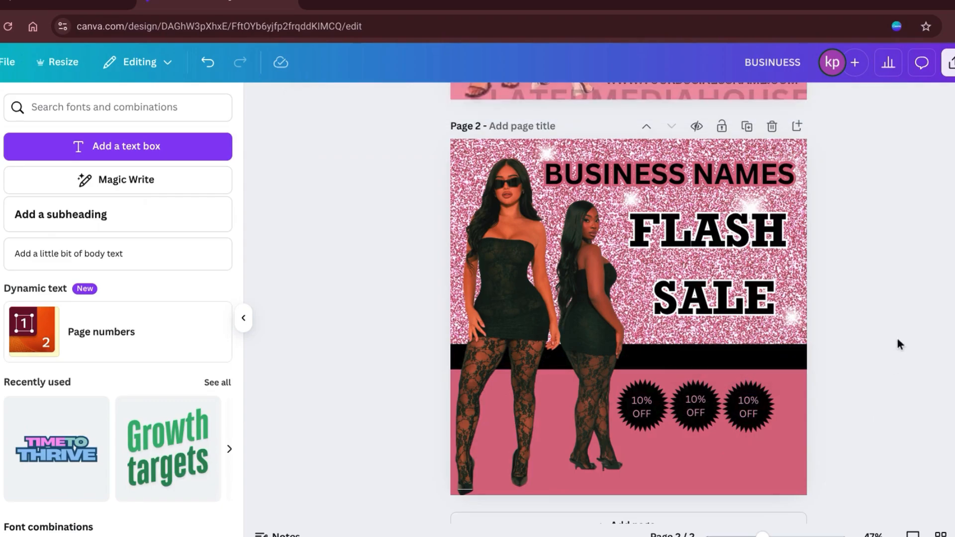
Search the elements for "facebook", add the blue thumbs-up circle graphic and place it small beneath the discount badges.
{"action": "scroll", "coordinate": [897, 340], "scroll_direction": "up", "scroll_amount": 4}
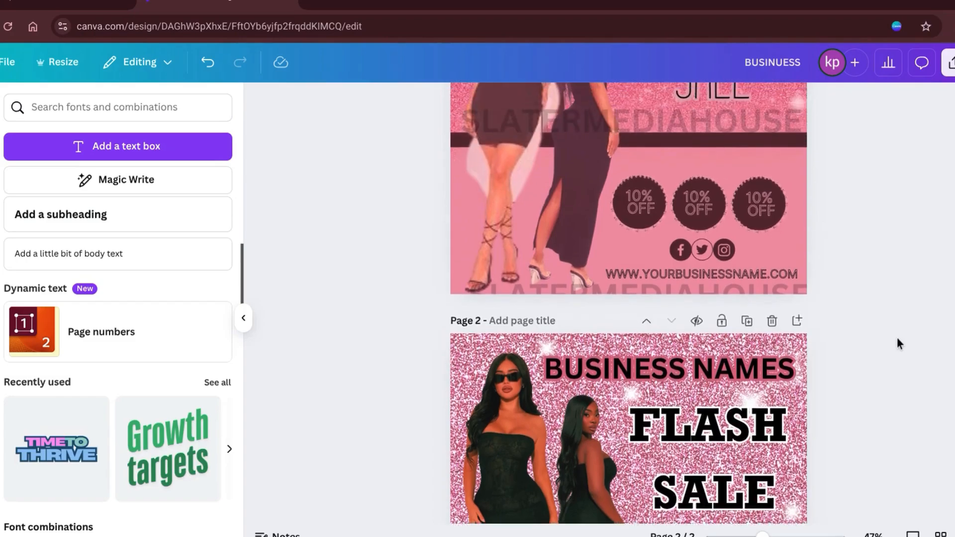
{"action": "scroll", "coordinate": [897, 343], "scroll_direction": "up", "scroll_amount": 2}
{"action": "scroll", "coordinate": [897, 343], "scroll_direction": "down", "scroll_amount": 1}
{"action": "scroll", "coordinate": [897, 339], "scroll_direction": "down", "scroll_amount": 4}
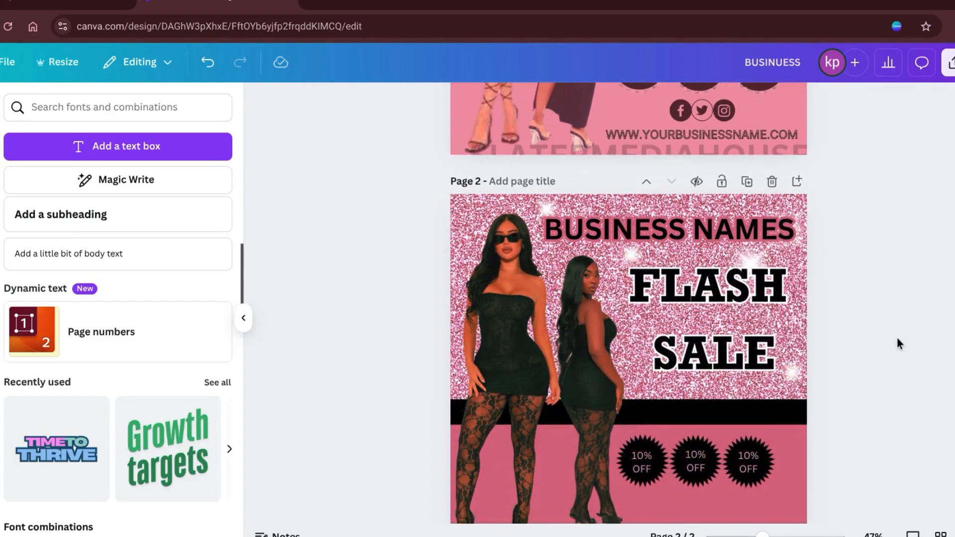
{"action": "scroll", "coordinate": [897, 342], "scroll_direction": "down", "scroll_amount": 1}
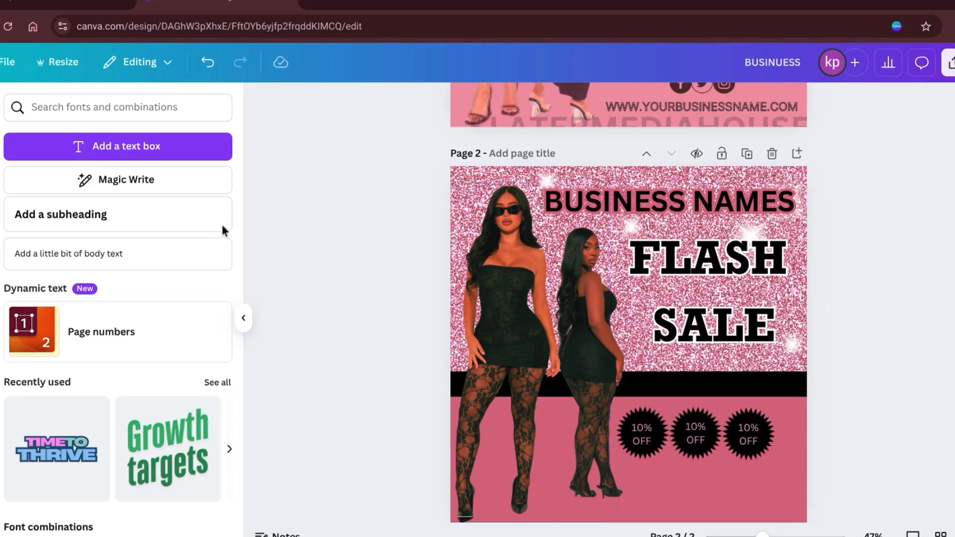
{"action": "left_click", "coordinate": [1, 150]}
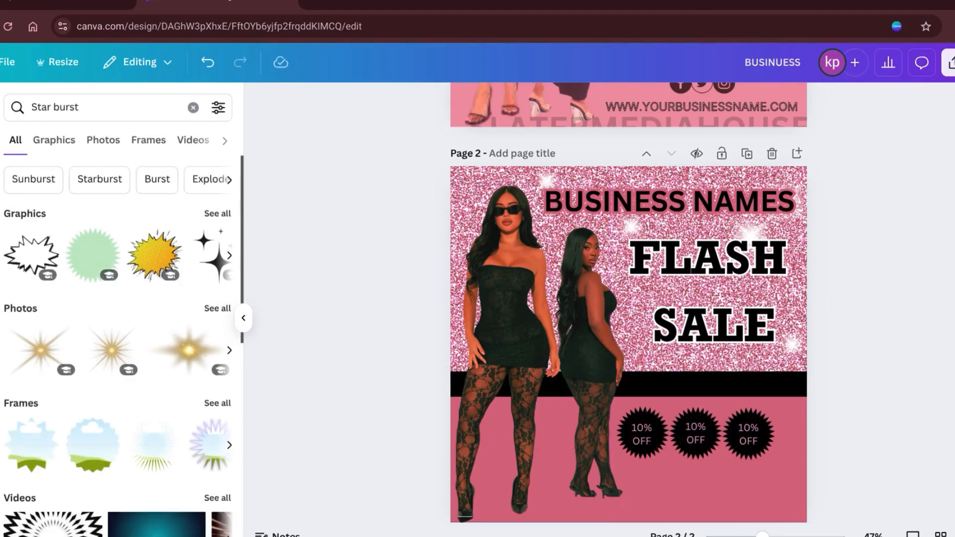
{"action": "left_click", "coordinate": [193, 108]}
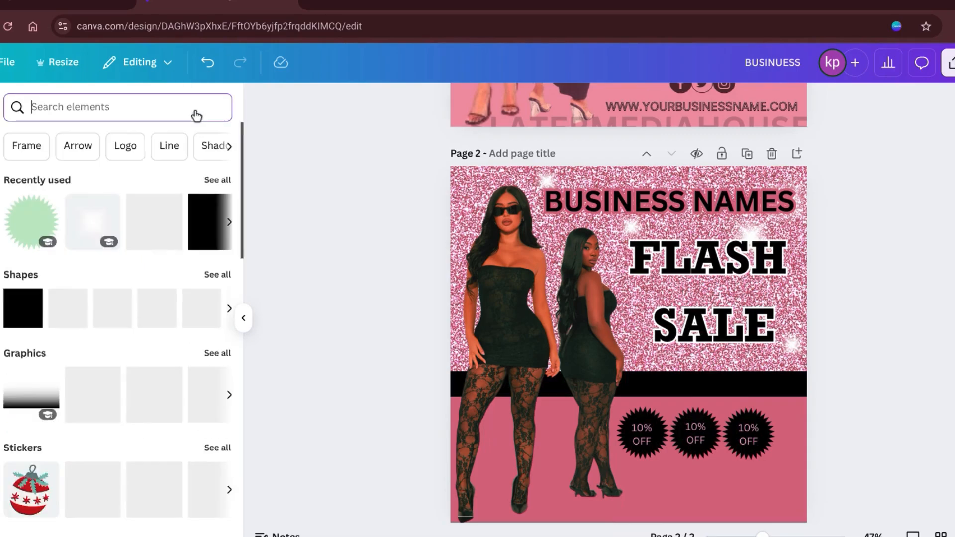
{"action": "type", "text": "facebook"}
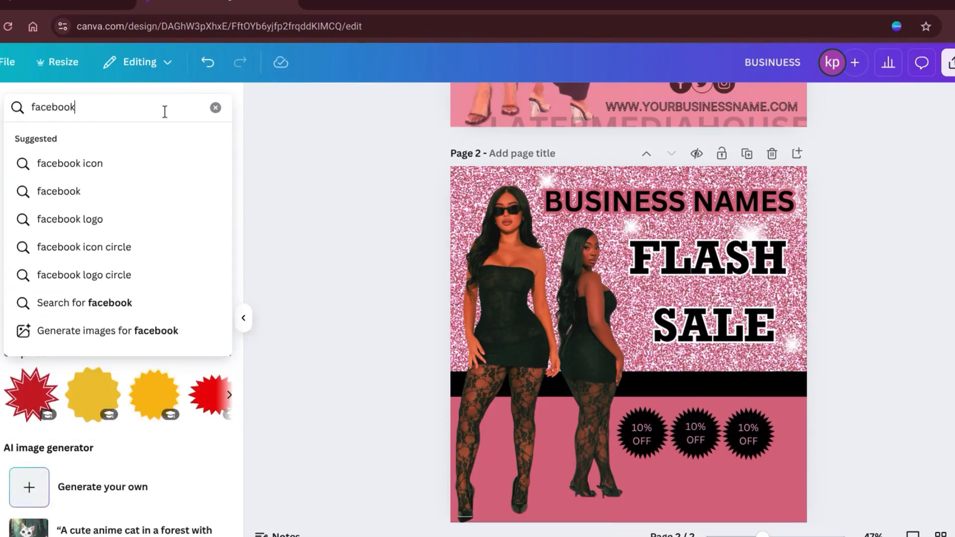
{"action": "key", "text": "Return"}
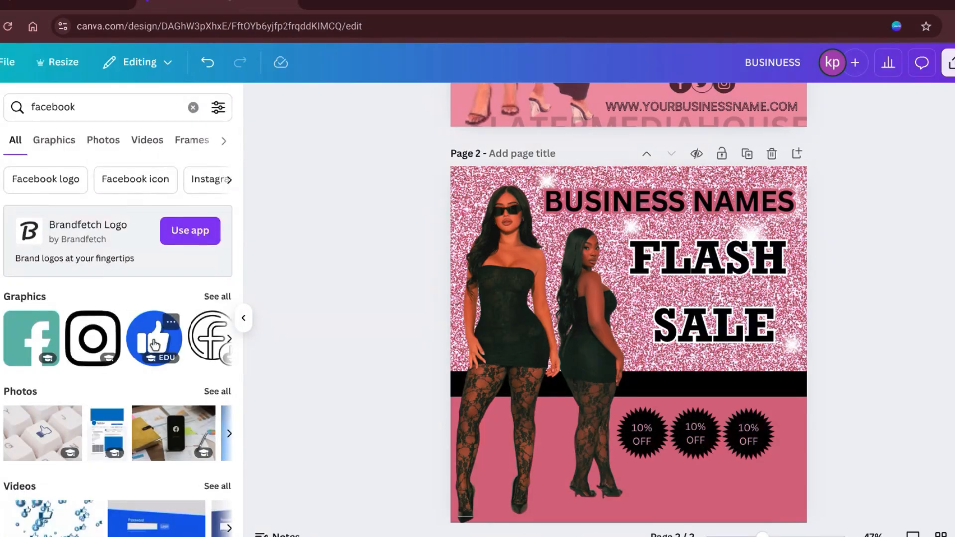
{"action": "left_click", "coordinate": [154, 344]}
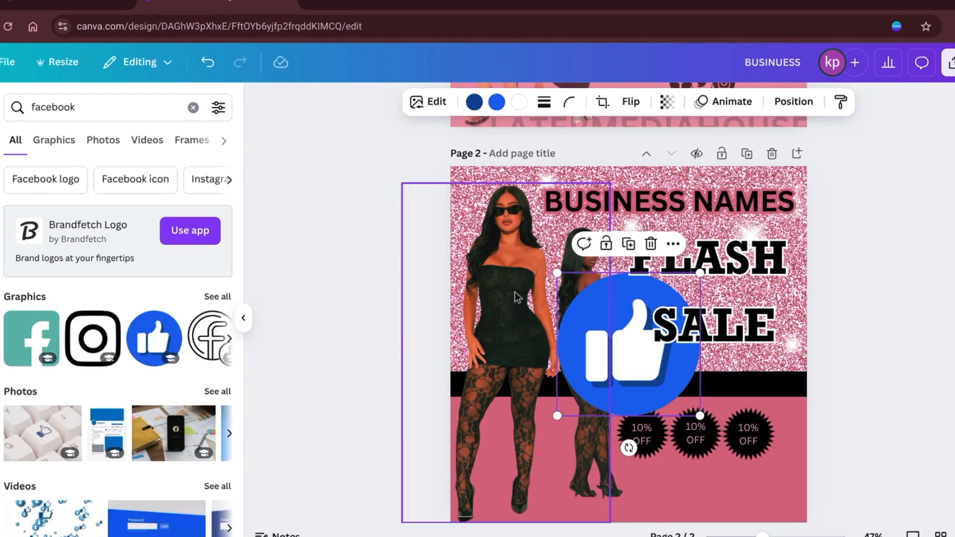
{"action": "left_click_drag", "start_coordinate": [558, 272], "coordinate": [665, 408]}
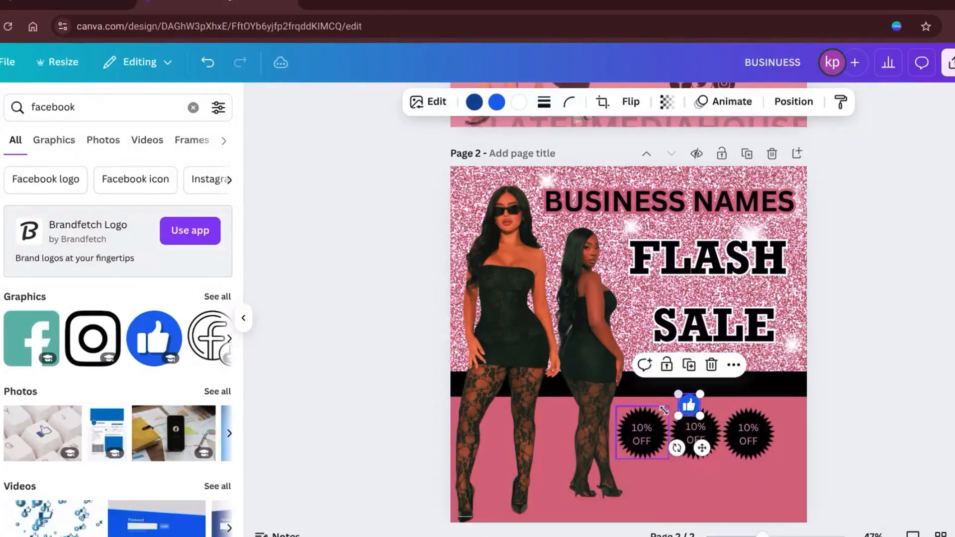
{"action": "left_click_drag", "start_coordinate": [699, 450], "coordinate": [679, 525]}
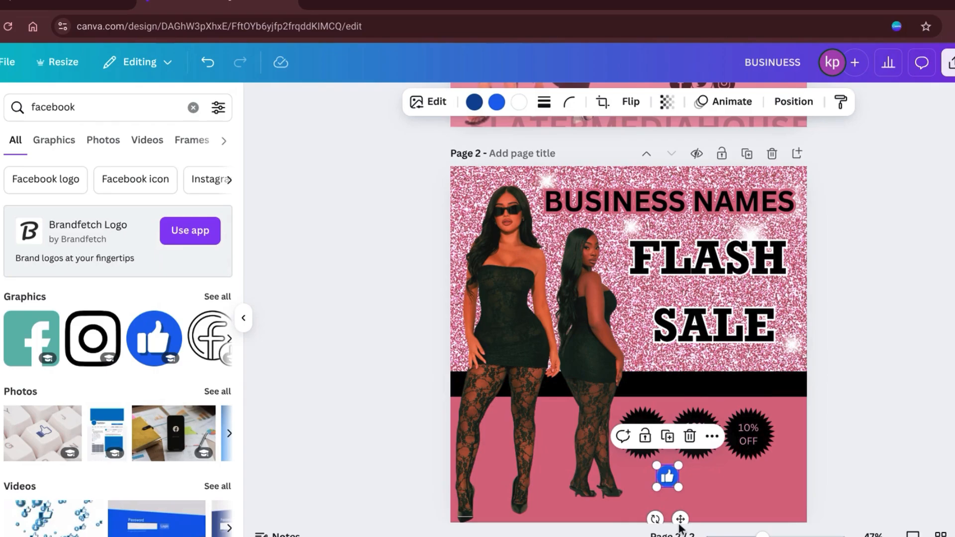
Search the elements for "tiktok", add the circled music note graphic and place it small beside the thumbs-up icon.
{"action": "left_click", "coordinate": [87, 113]}
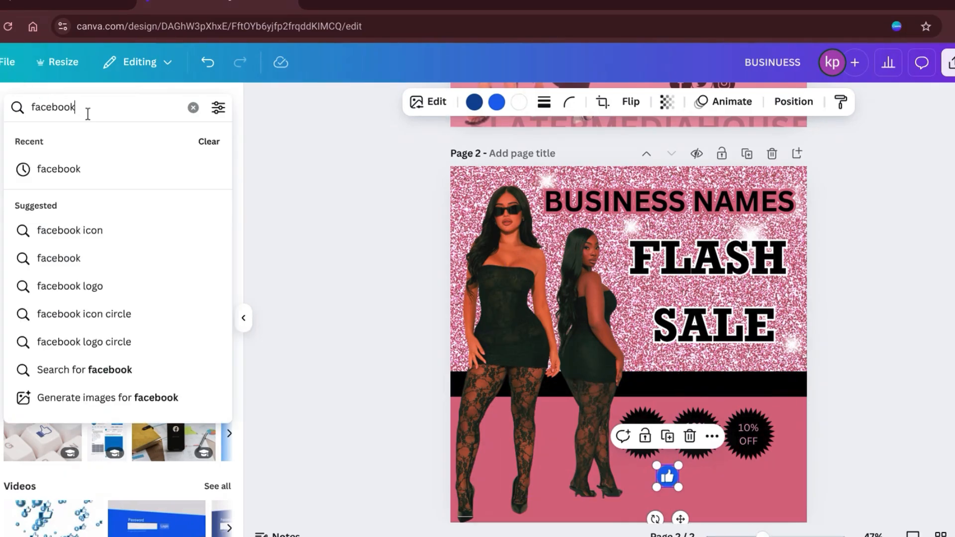
{"action": "left_click", "coordinate": [192, 107]}
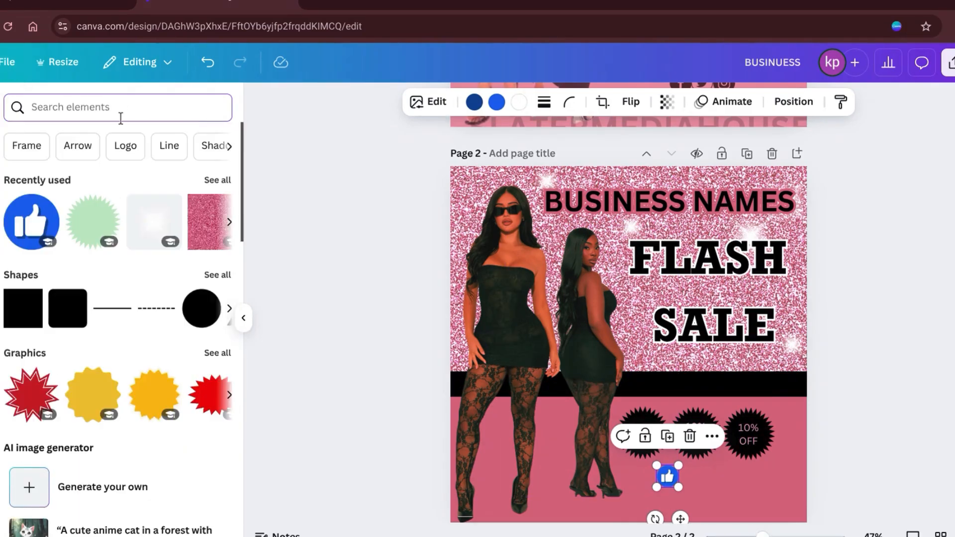
{"action": "type", "text": "tiktok"}
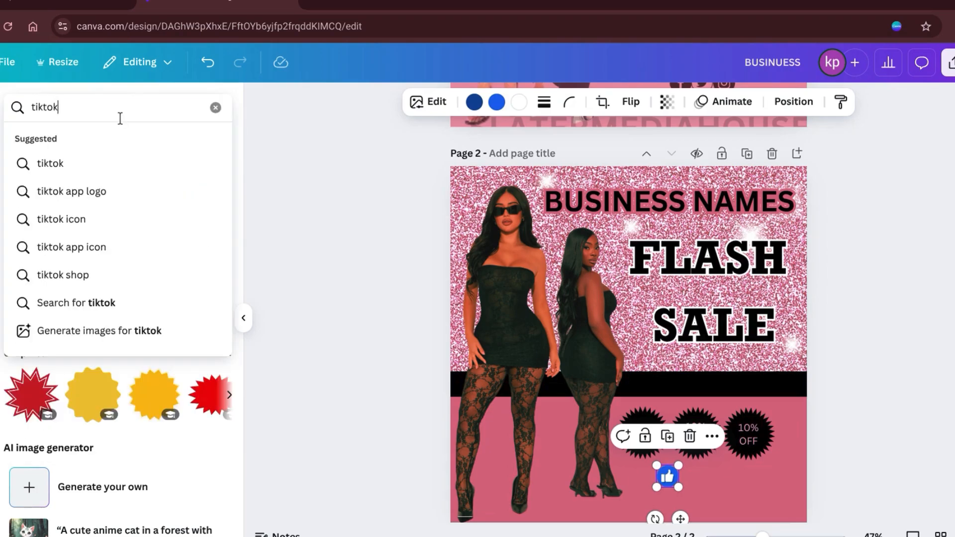
{"action": "left_click", "coordinate": [94, 174]}
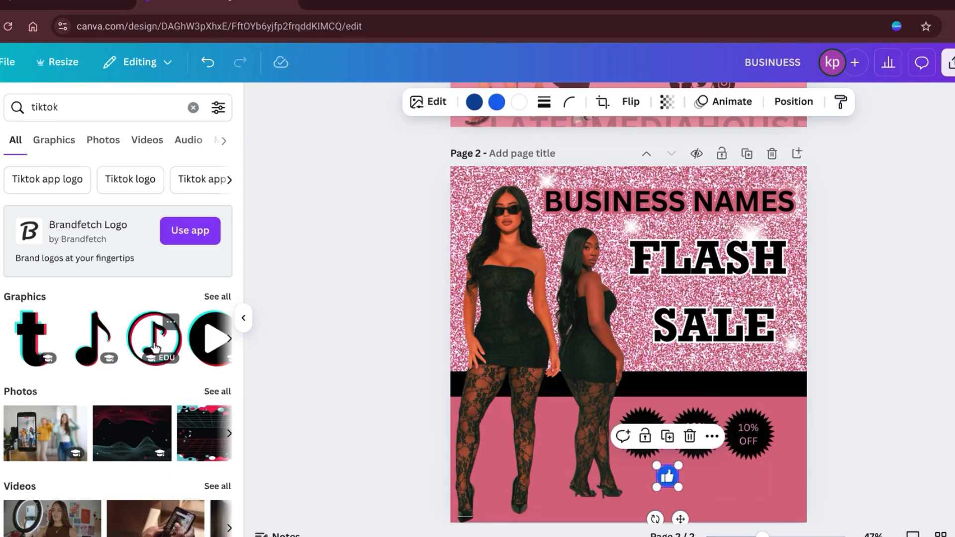
{"action": "left_click", "coordinate": [150, 343]}
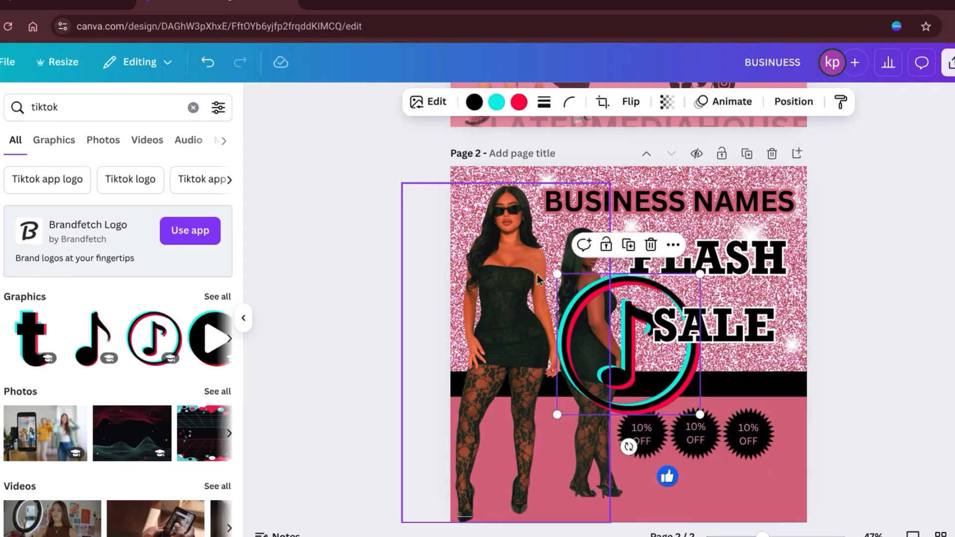
{"action": "left_click_drag", "start_coordinate": [558, 271], "coordinate": [664, 396]}
{"action": "left_click_drag", "start_coordinate": [700, 449], "coordinate": [710, 520]}
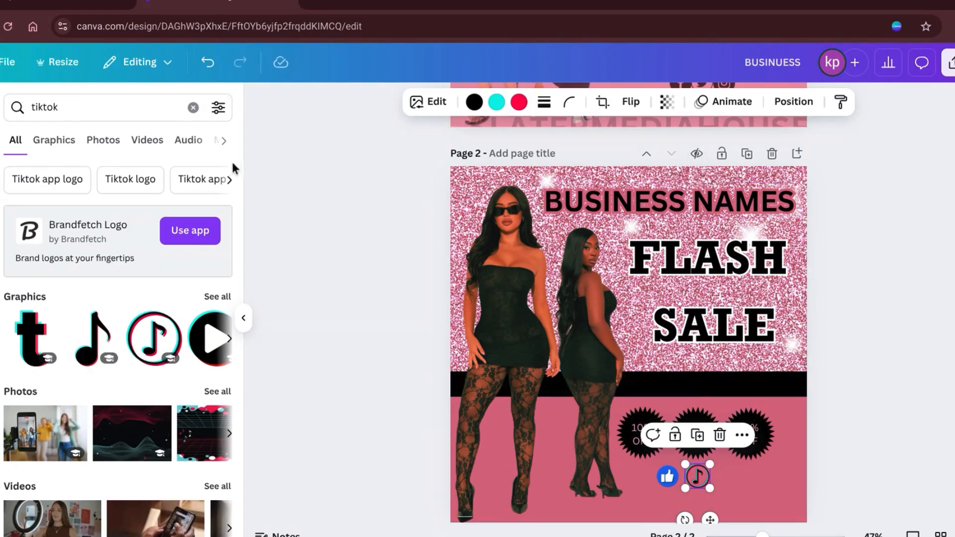
Search the elements for "instagram icon", add the round gradient logo and place it small beside the music note icon.
{"action": "left_click", "coordinate": [193, 107]}
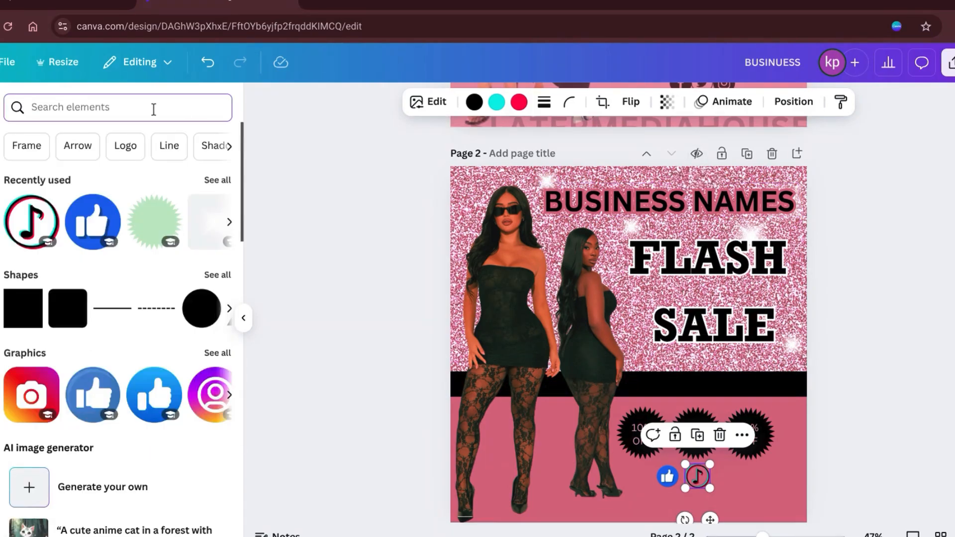
{"action": "type", "text": "insta"}
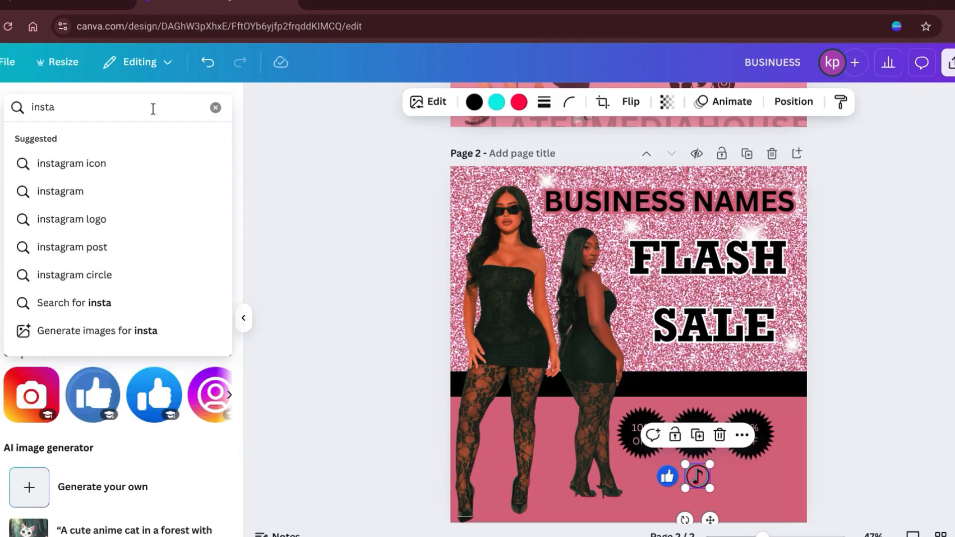
{"action": "left_click", "coordinate": [113, 165]}
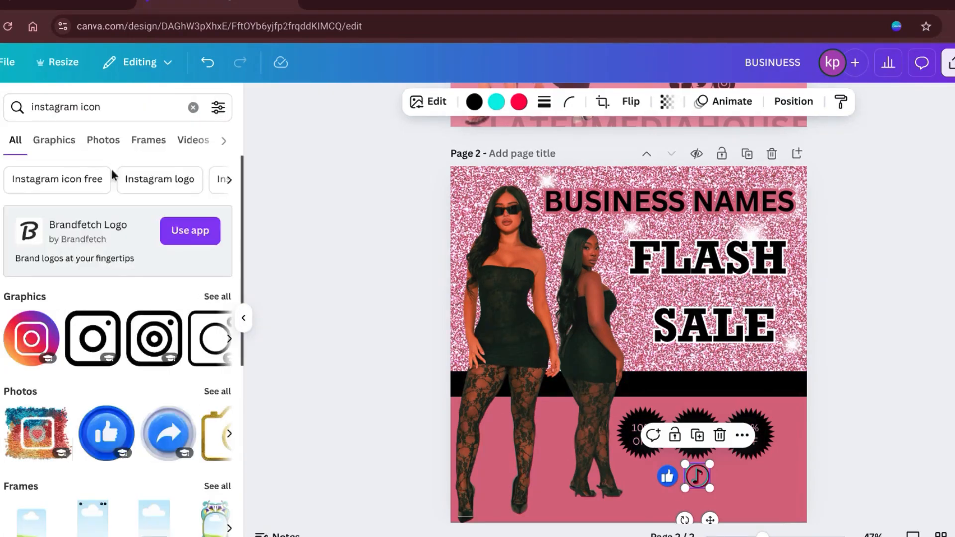
{"action": "left_click", "coordinate": [64, 338]}
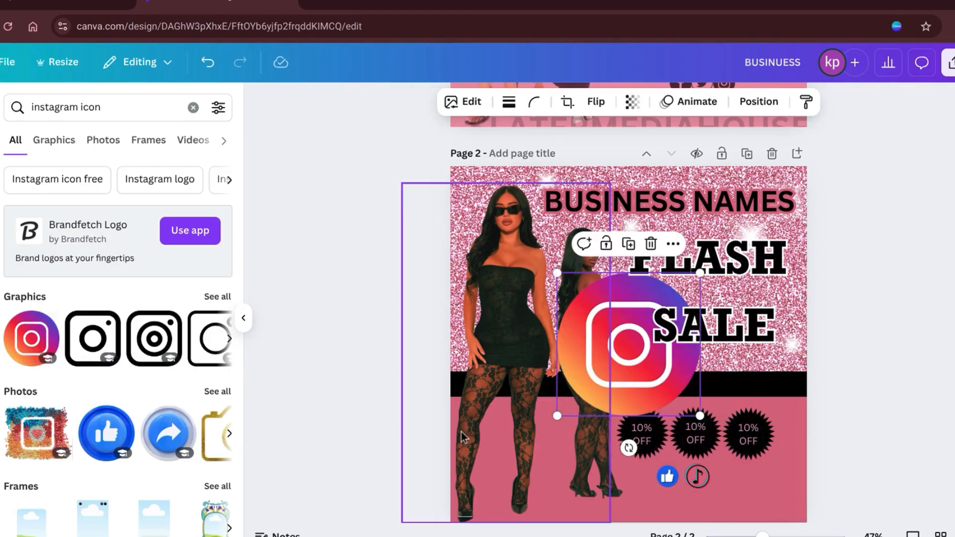
{"action": "left_click_drag", "start_coordinate": [615, 348], "coordinate": [732, 442]}
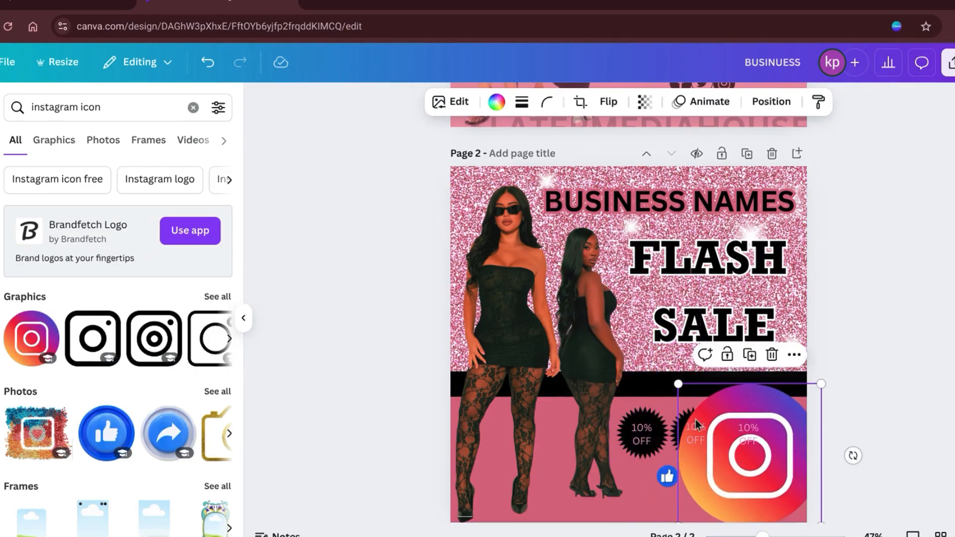
{"action": "left_click_drag", "start_coordinate": [686, 383], "coordinate": [727, 479]}
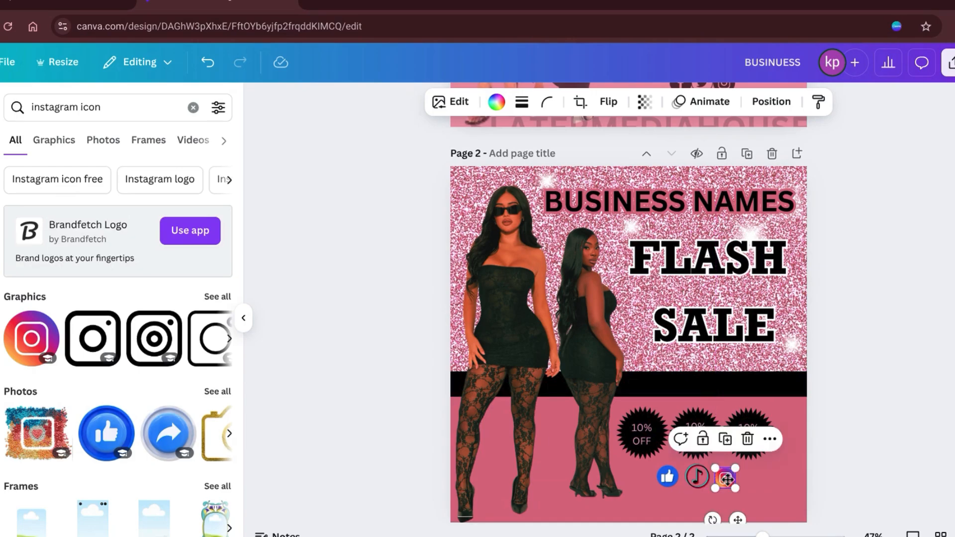
Recolor the blue circle of the thumbs-up icon to black #000000.
{"action": "left_click", "coordinate": [913, 414]}
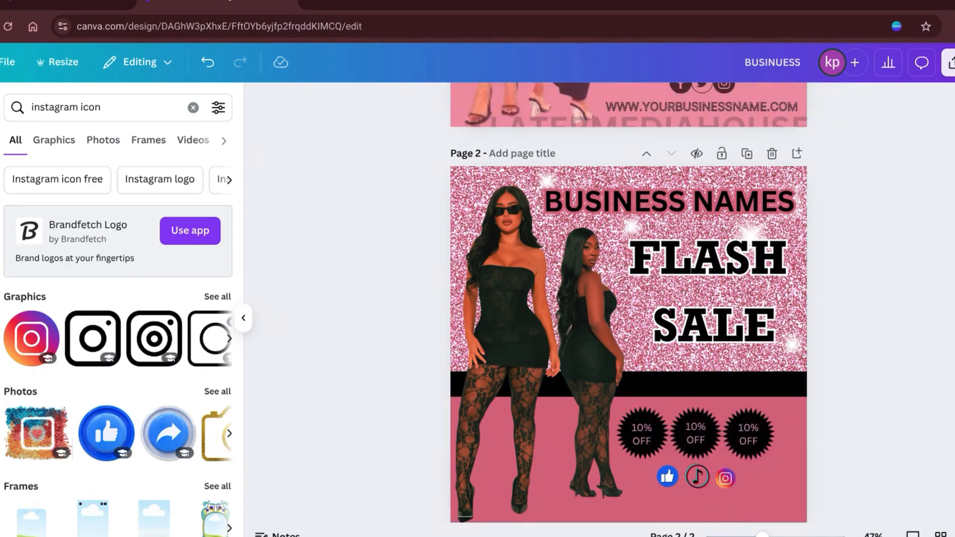
{"action": "scroll", "coordinate": [628, 304], "scroll_direction": "up", "scroll_amount": 3}
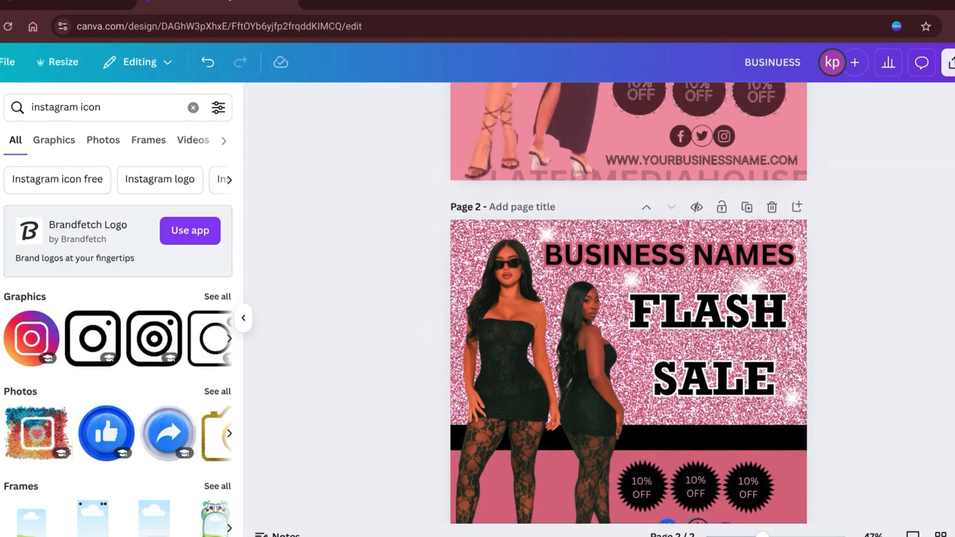
{"action": "scroll", "coordinate": [628, 303], "scroll_direction": "down", "scroll_amount": 4}
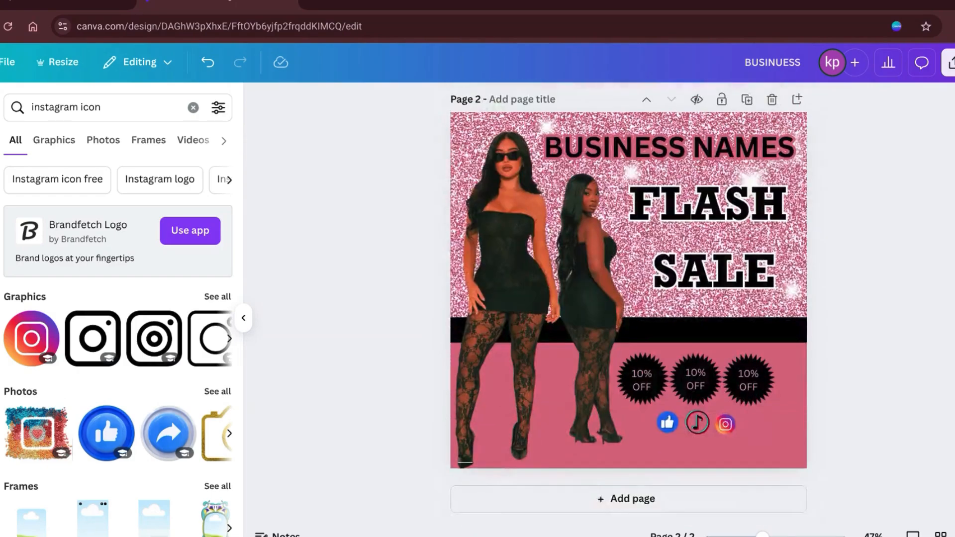
{"action": "left_click", "coordinate": [668, 421]}
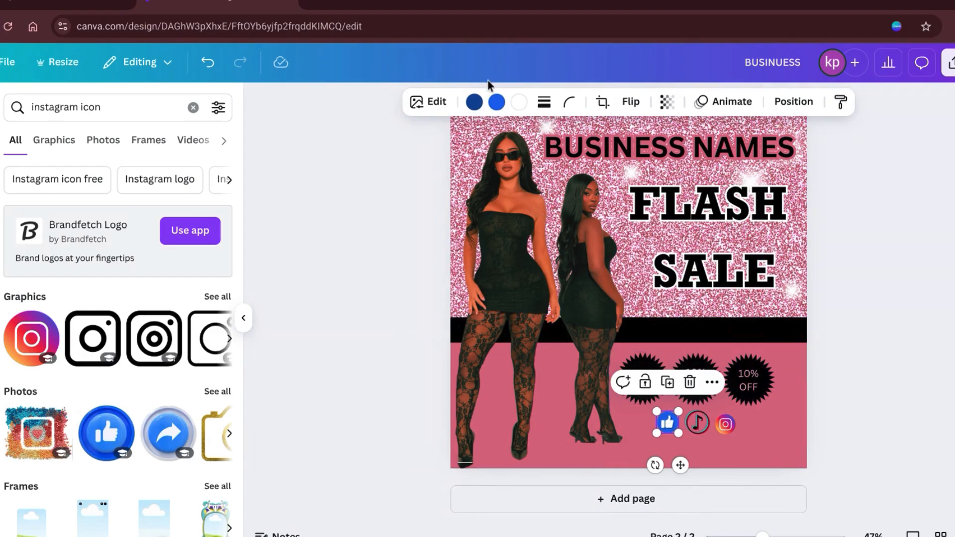
{"action": "left_click", "coordinate": [497, 103]}
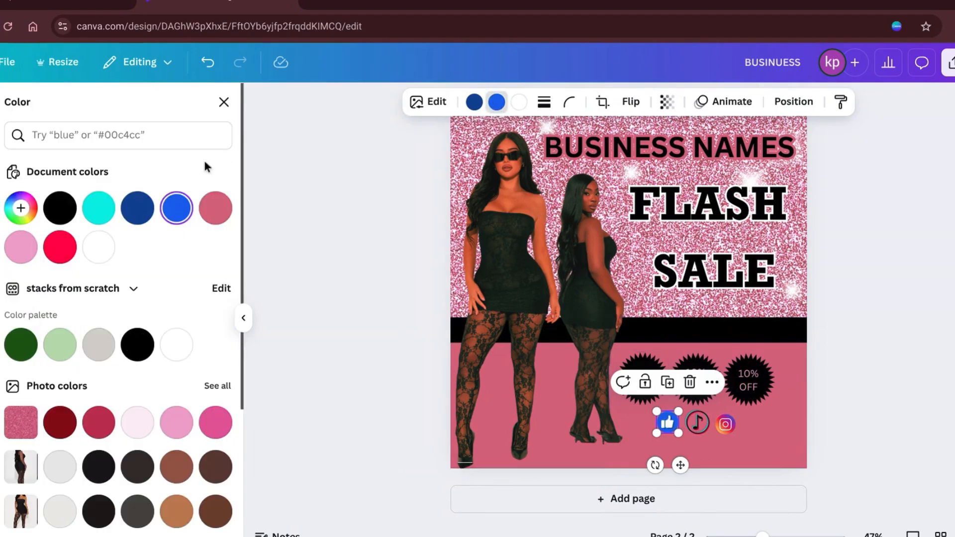
{"action": "left_click", "coordinate": [215, 209]}
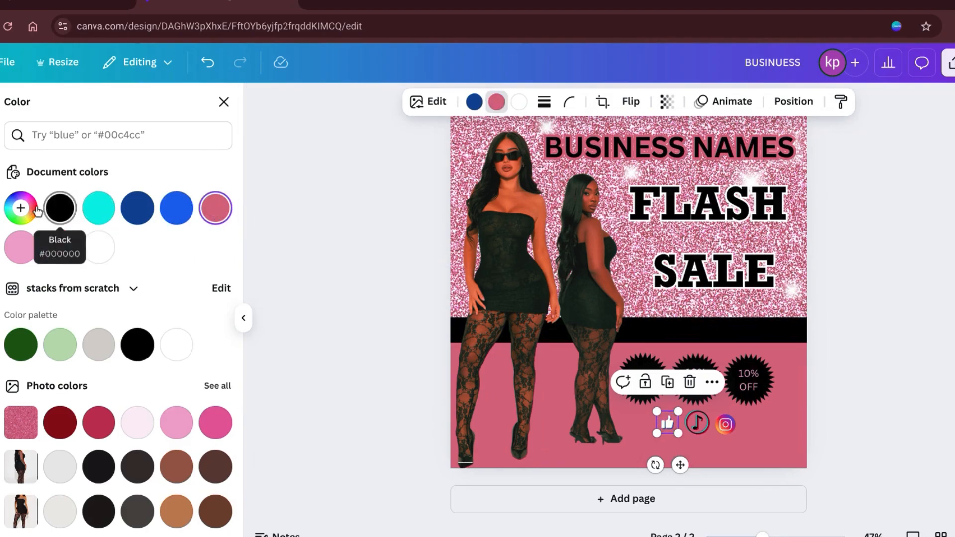
{"action": "left_click", "coordinate": [59, 209]}
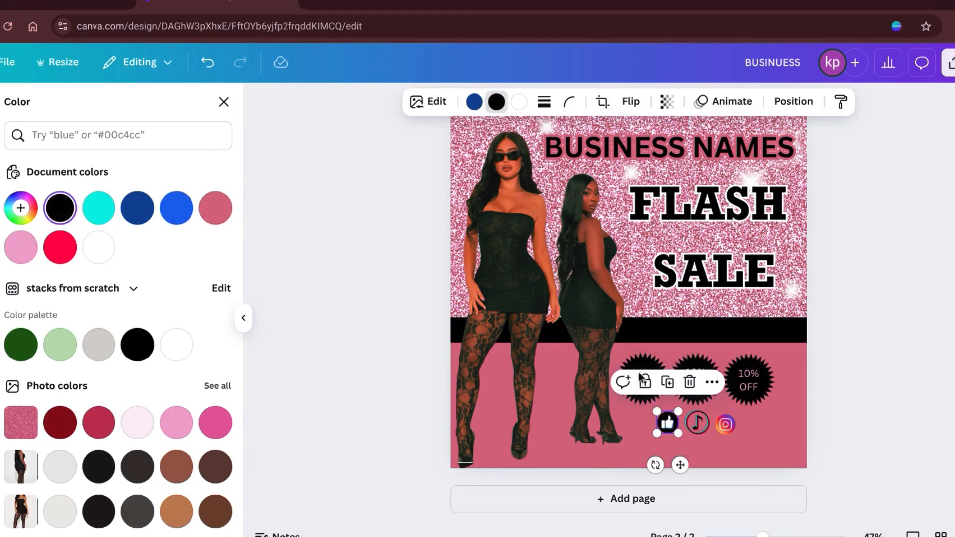
{"action": "left_click", "coordinate": [723, 425]}
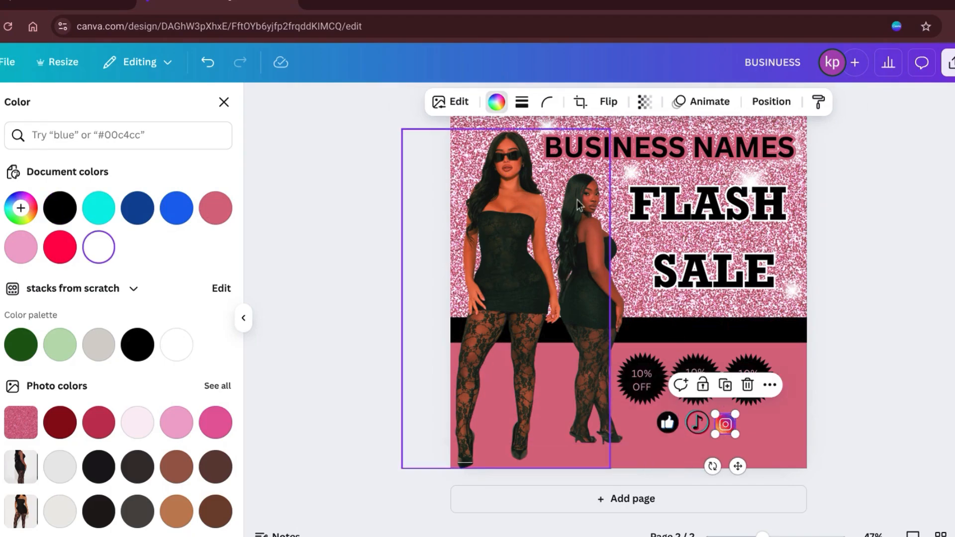
{"action": "left_click", "coordinate": [913, 318]}
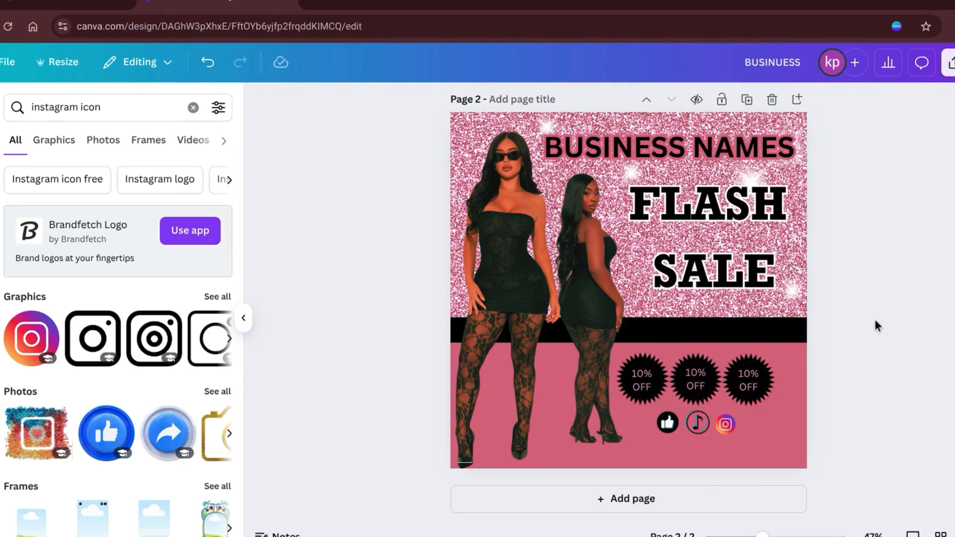
Add a subheading reading "YOURBUSINESSNAME>COM" to the page 2 flyer.
{"action": "scroll", "coordinate": [876, 326], "scroll_direction": "up", "scroll_amount": 6}
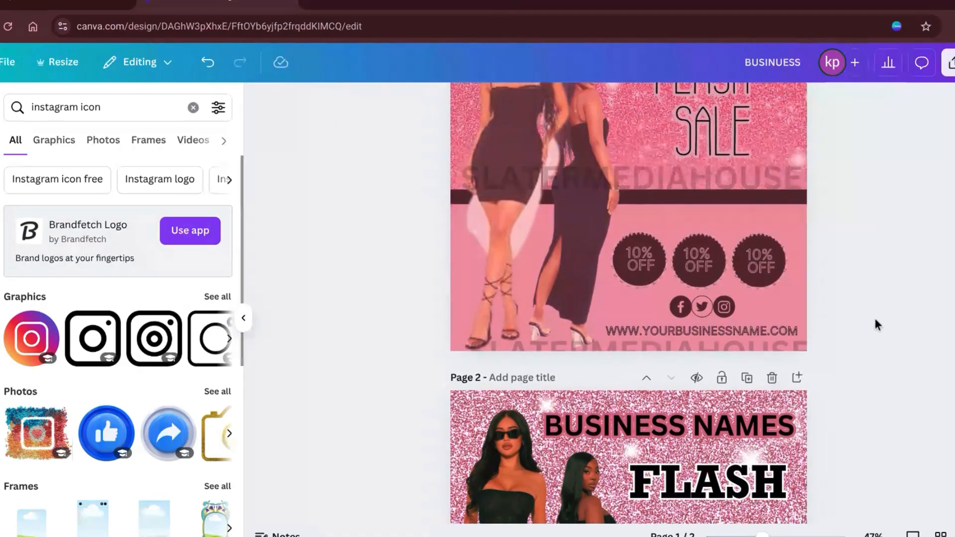
{"action": "scroll", "coordinate": [876, 322], "scroll_direction": "down", "scroll_amount": 3}
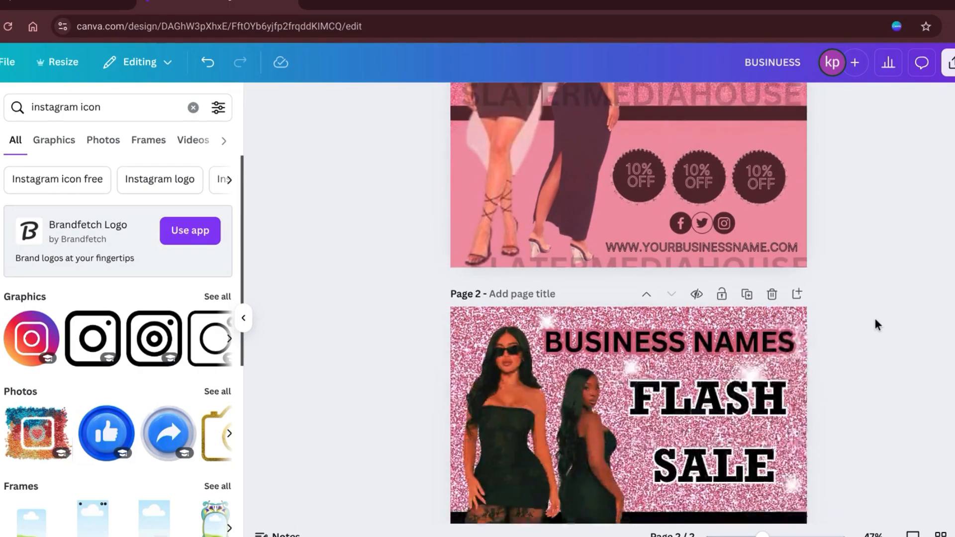
{"action": "scroll", "coordinate": [875, 321], "scroll_direction": "down", "scroll_amount": 4}
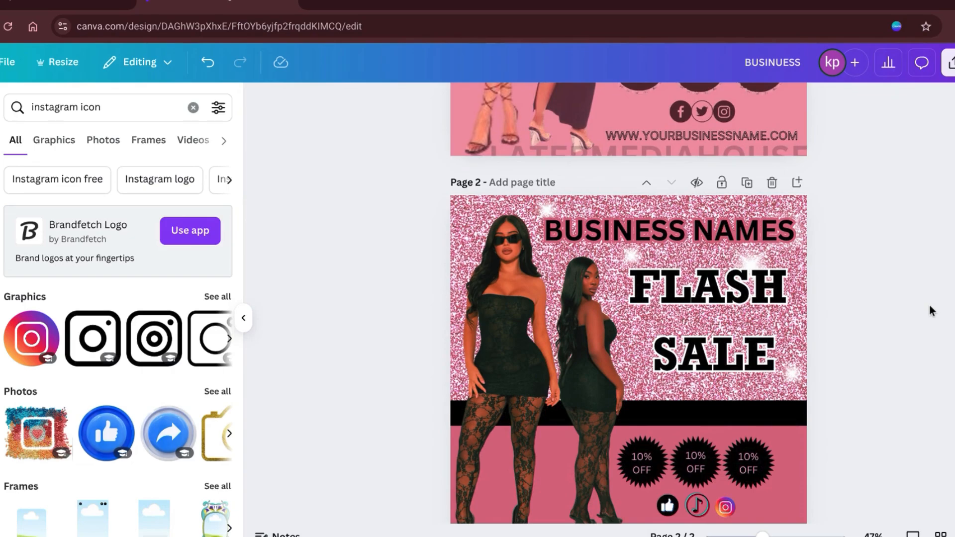
{"action": "scroll", "coordinate": [923, 292], "scroll_direction": "down", "scroll_amount": 3}
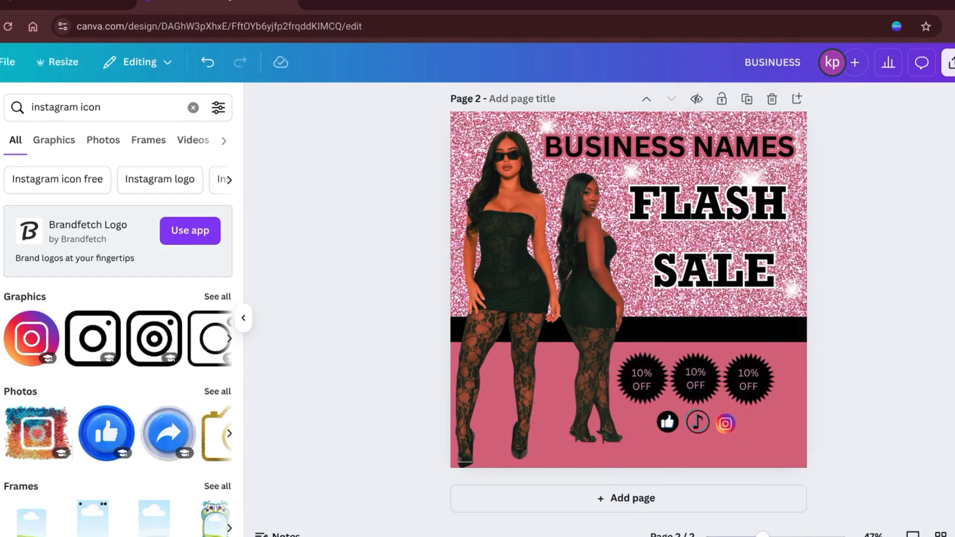
{"action": "left_click", "coordinate": [1, 249]}
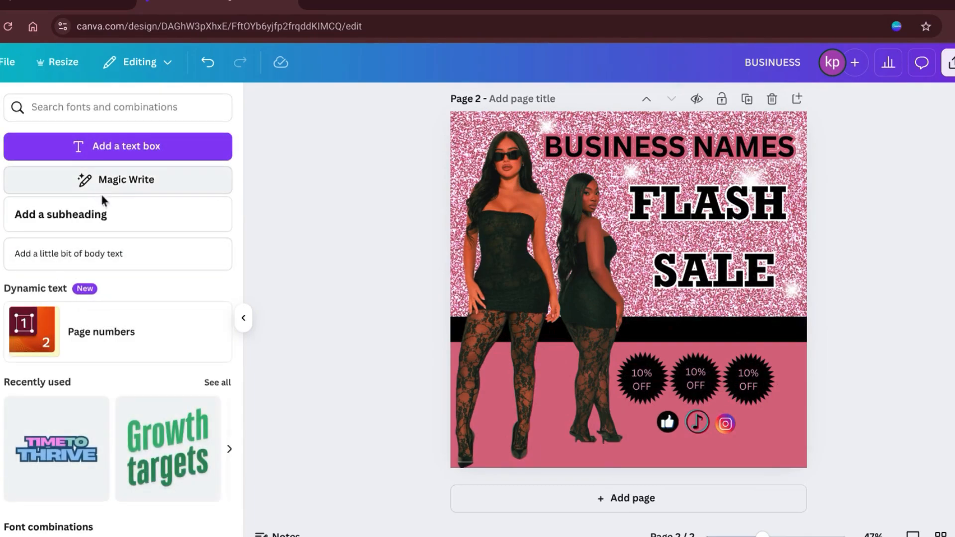
{"action": "left_click", "coordinate": [103, 219]}
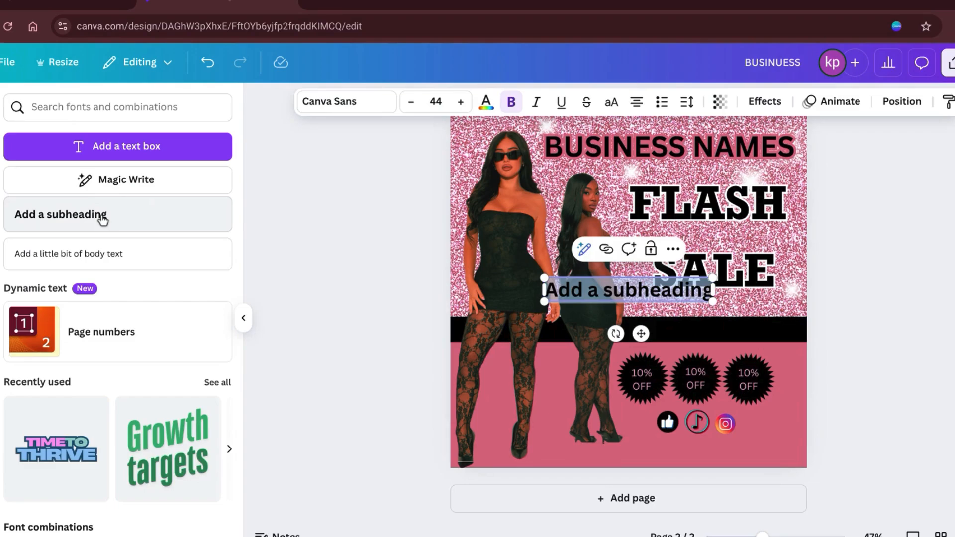
{"action": "type", "text": "YOUR"}
{"action": "type", "text": "BUD"}
{"action": "key", "text": "BackSpace"}
{"action": "type", "text": "SINUSEE"}
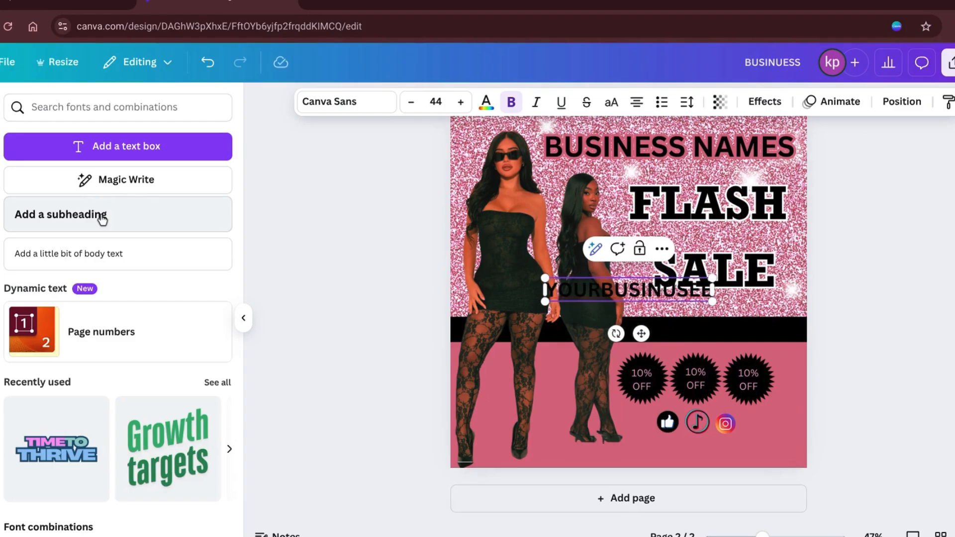
{"action": "key", "text": "BackSpace"}
{"action": "key", "text": "BackSpace"}
{"action": "key", "text": "BackSpace"}
{"action": "key", "text": "BackSpace"}
{"action": "key", "text": "BackSpace"}
{"action": "key", "text": "BackSpace"}
{"action": "key", "text": "BackSpace"}
{"action": "key", "text": "BackSpace"}
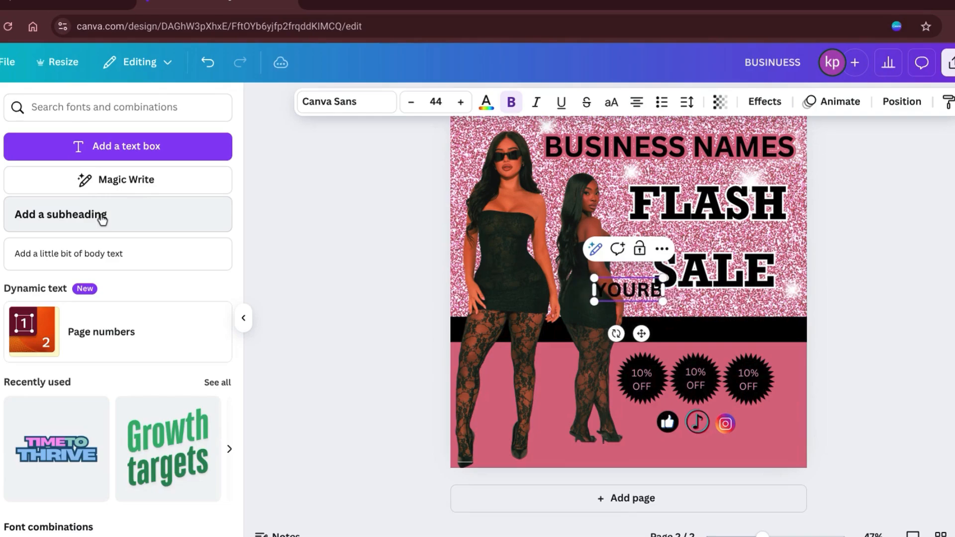
{"action": "type", "text": "USIN"}
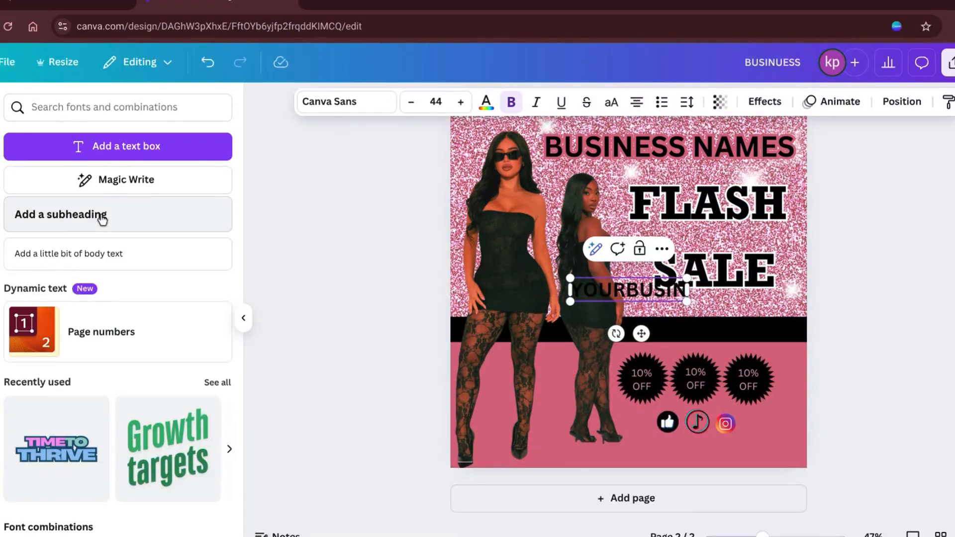
{"action": "type", "text": "ESSNAME>COM"}
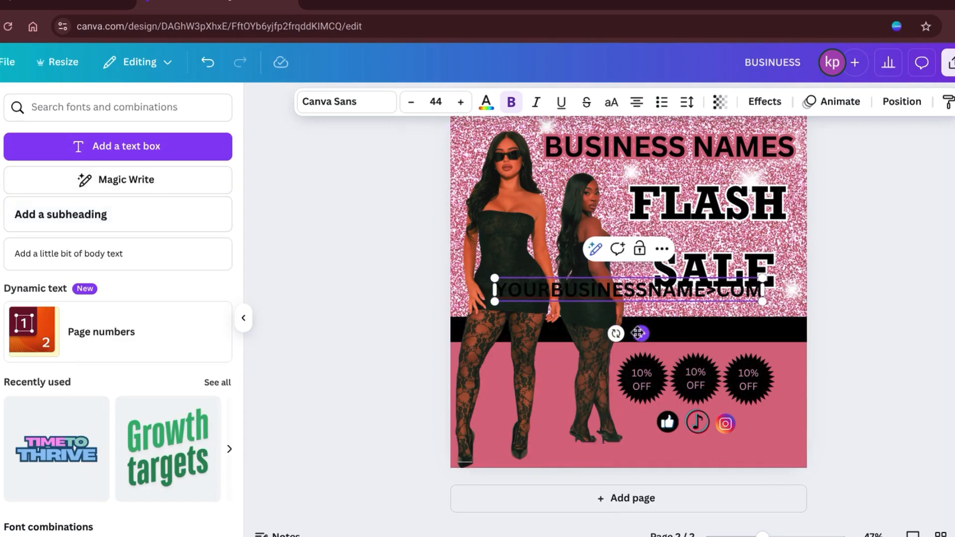
Move the YOURBUSINESSNAME>COM line beneath the social icons and scale its text down to about size 33.3, inside the page edge.
{"action": "left_click_drag", "start_coordinate": [640, 333], "coordinate": [686, 498]}
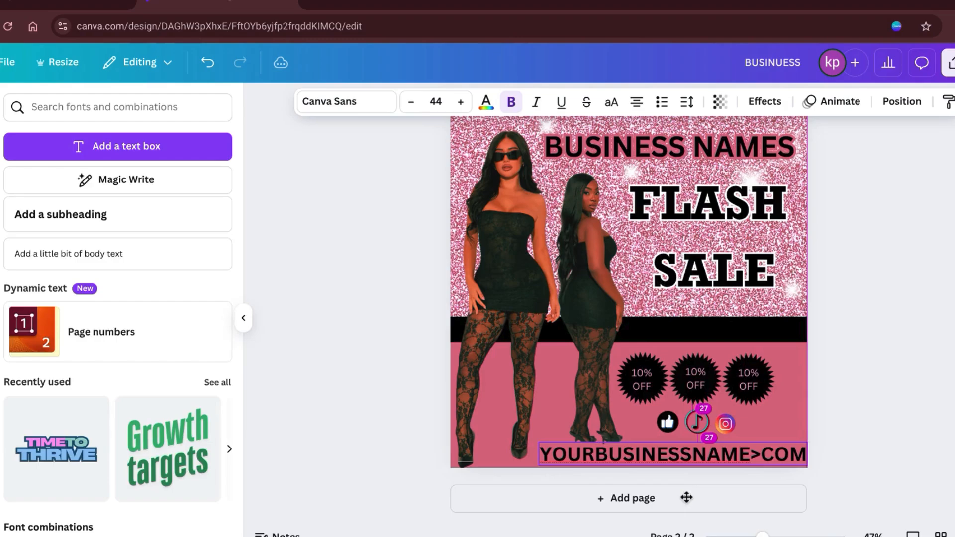
{"action": "left_click_drag", "start_coordinate": [539, 441], "coordinate": [605, 448]}
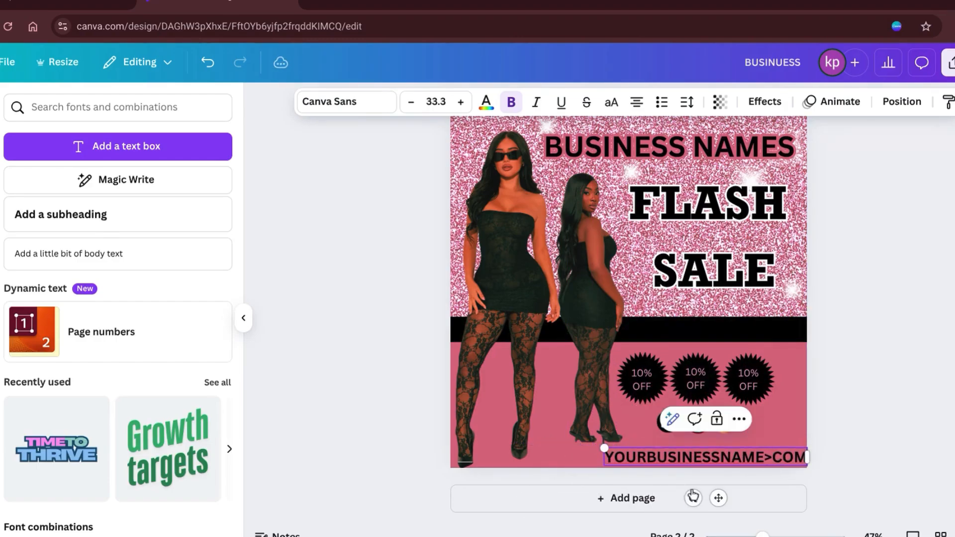
{"action": "left_click_drag", "start_coordinate": [719, 498], "coordinate": [706, 494]}
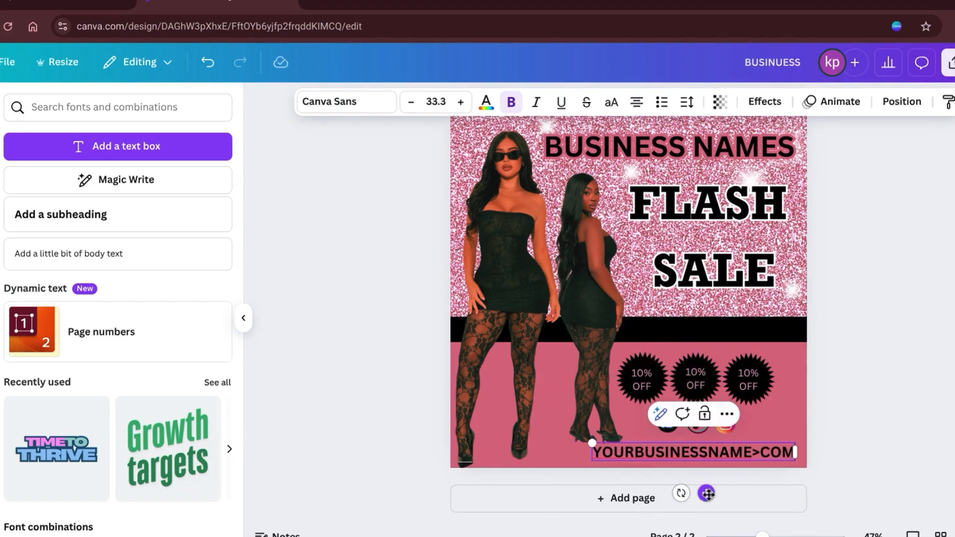
{"action": "key", "text": "Escape"}
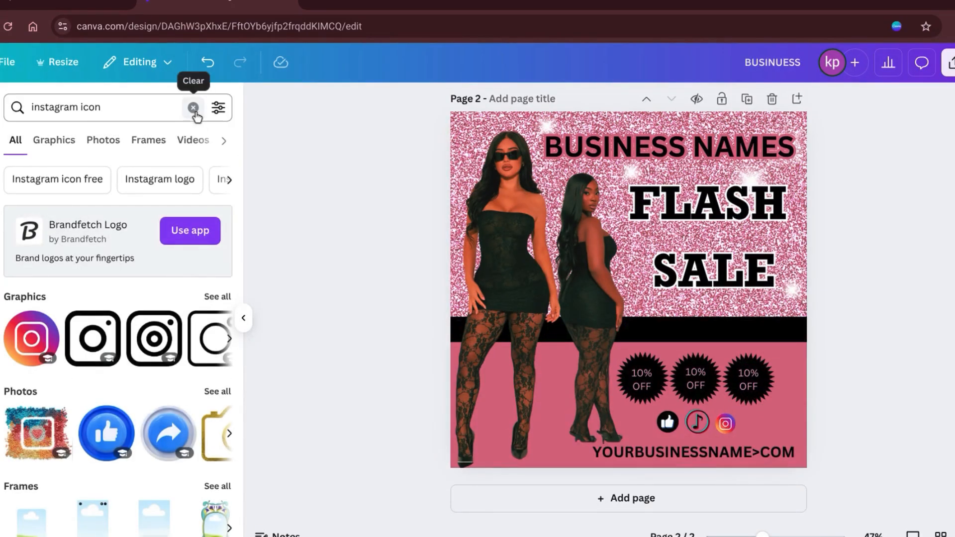
Search the elements for "blur", narrow the results to White blur graphics and add a soft round white glow to the page.
{"action": "left_click", "coordinate": [193, 107]}
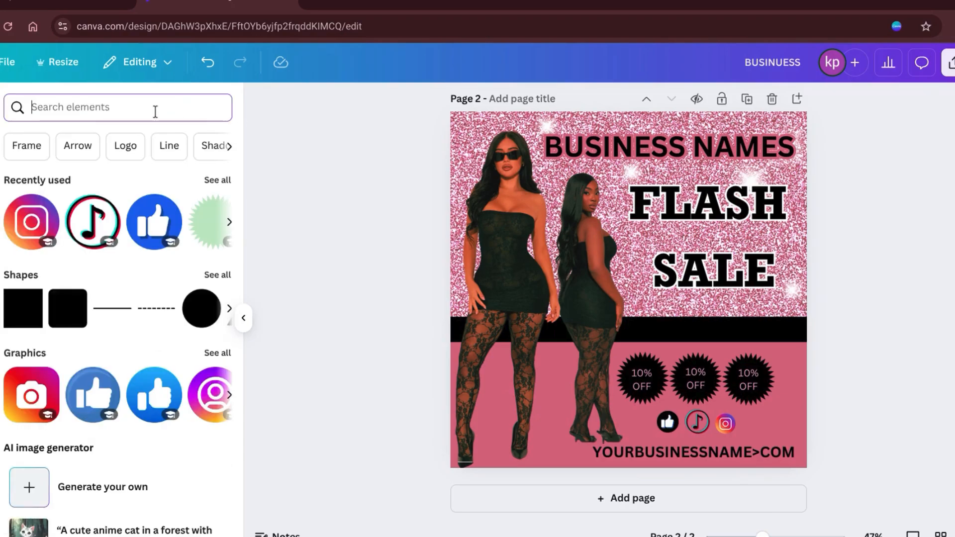
{"action": "type", "text": "blur"}
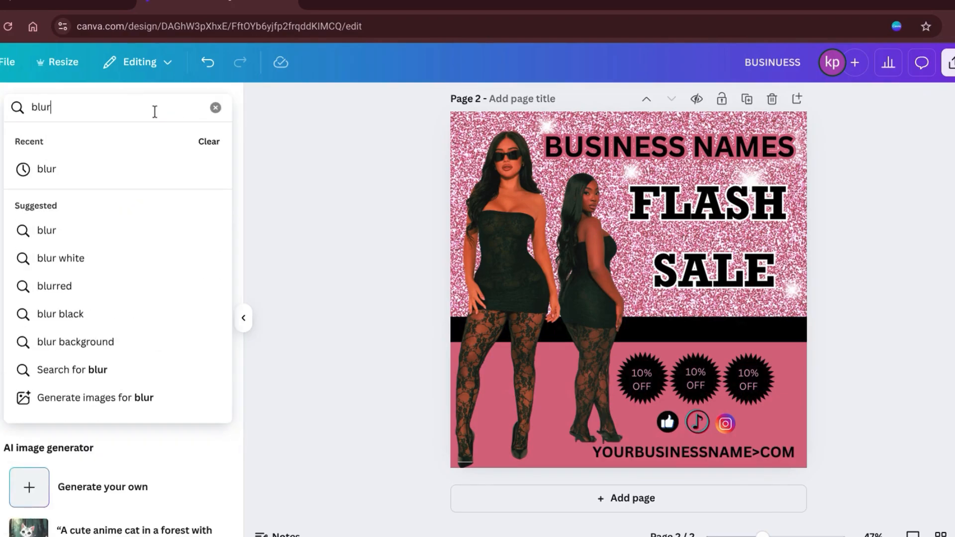
{"action": "key", "text": "Return"}
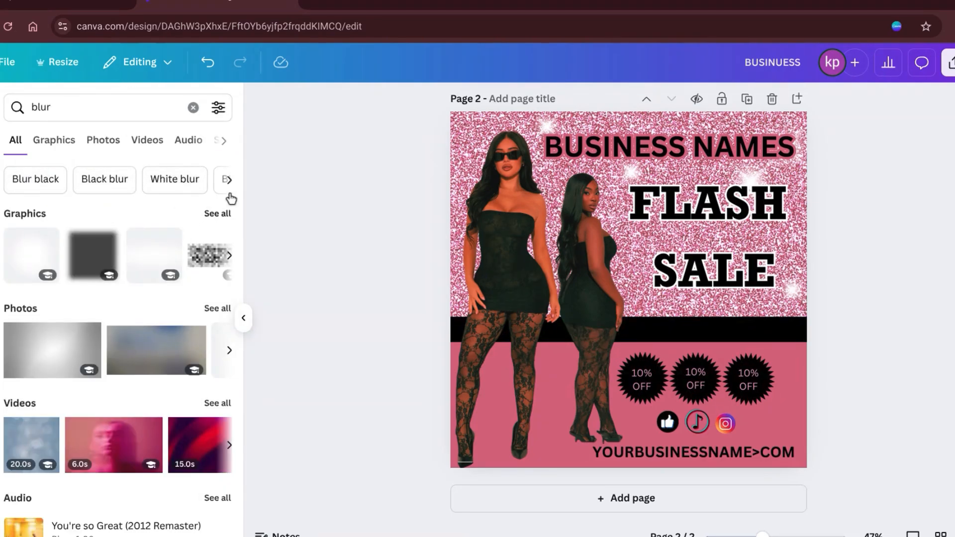
{"action": "left_click", "coordinate": [172, 182]}
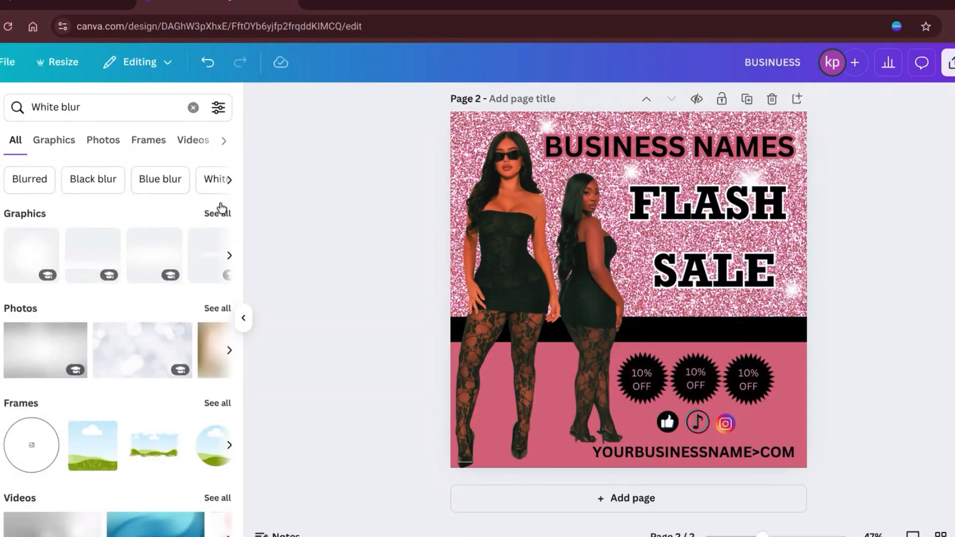
{"action": "left_click", "coordinate": [217, 214]}
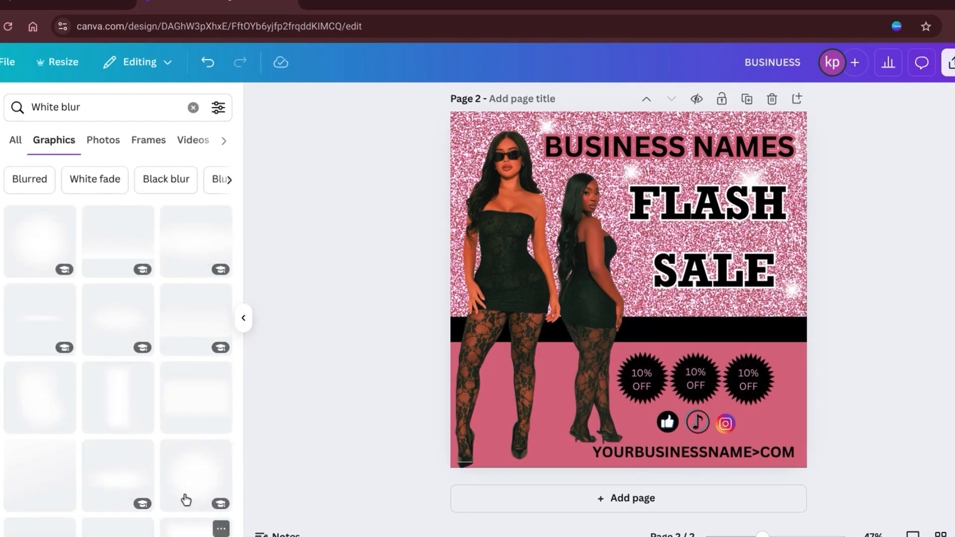
{"action": "left_click", "coordinate": [178, 481]}
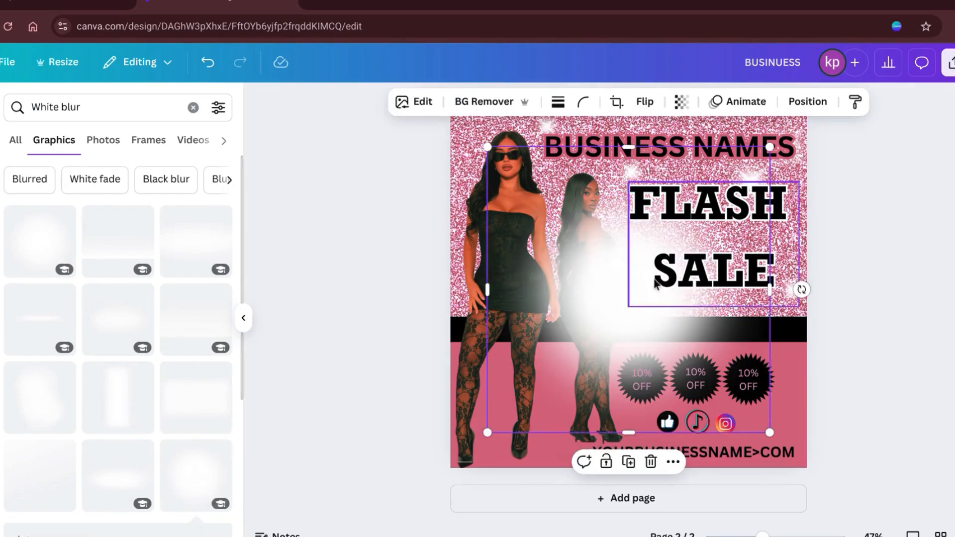
Send the white glow backward until it sits behind both women, the badges and the text but above the black bar.
{"action": "left_click", "coordinate": [794, 103]}
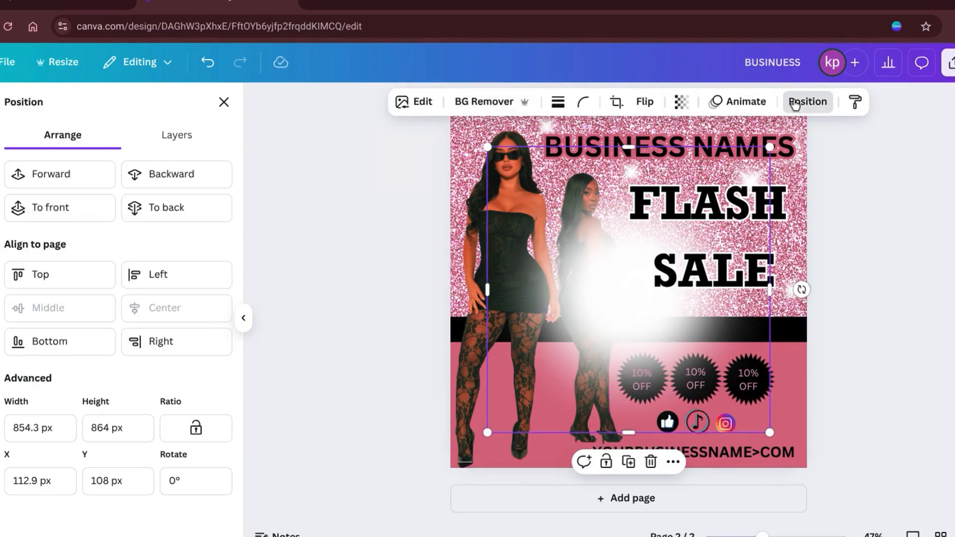
{"action": "left_click", "coordinate": [160, 176]}
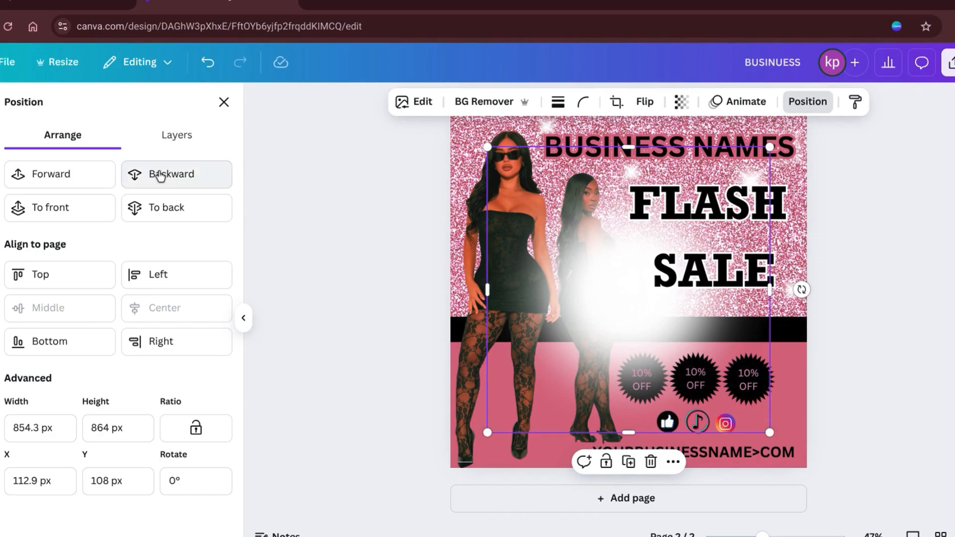
{"action": "left_click", "coordinate": [159, 177]}
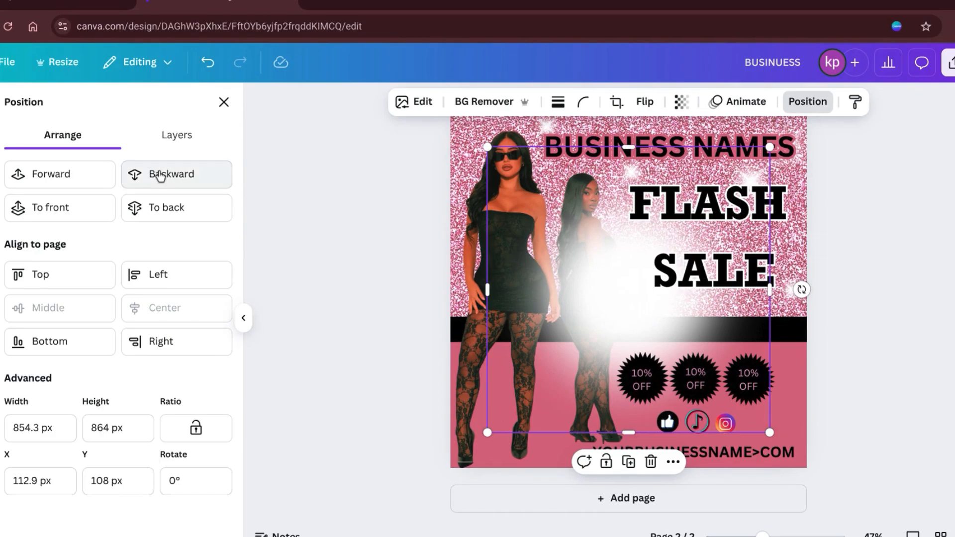
{"action": "left_click", "coordinate": [159, 176]}
{"action": "left_click", "coordinate": [160, 176]}
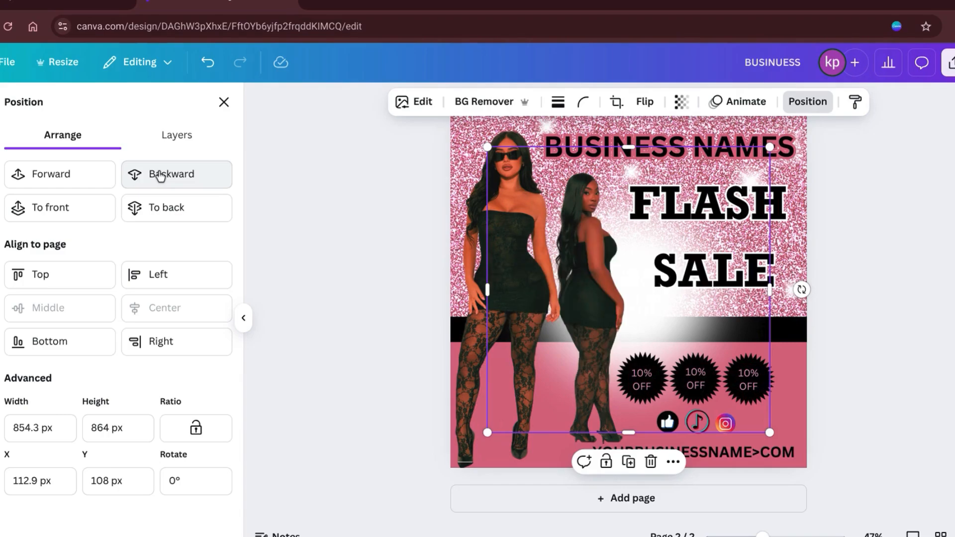
{"action": "left_click", "coordinate": [935, 208]}
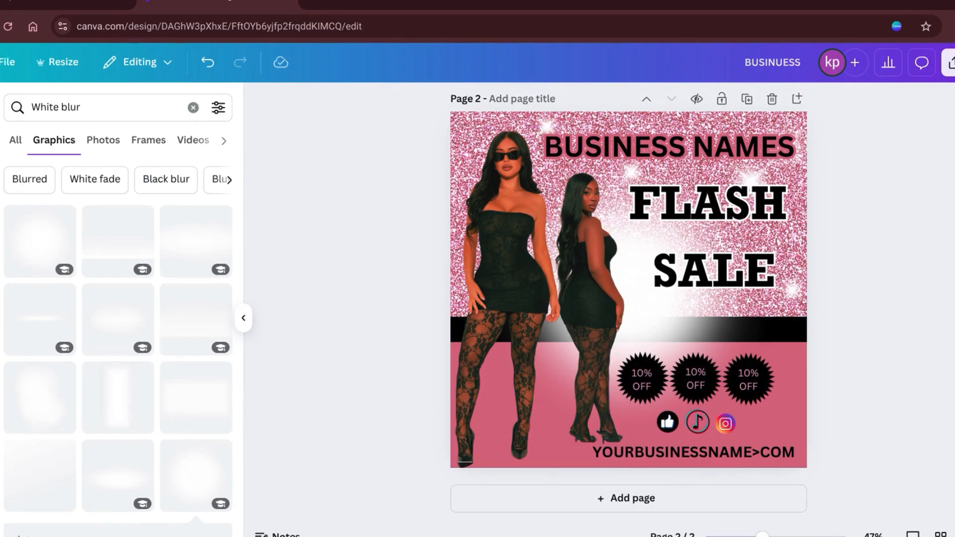
Clear the elements search, add a square shape at the page's upper-left corner and enlarge it to cover the whole page 2 flyer.
{"action": "left_click", "coordinate": [193, 108]}
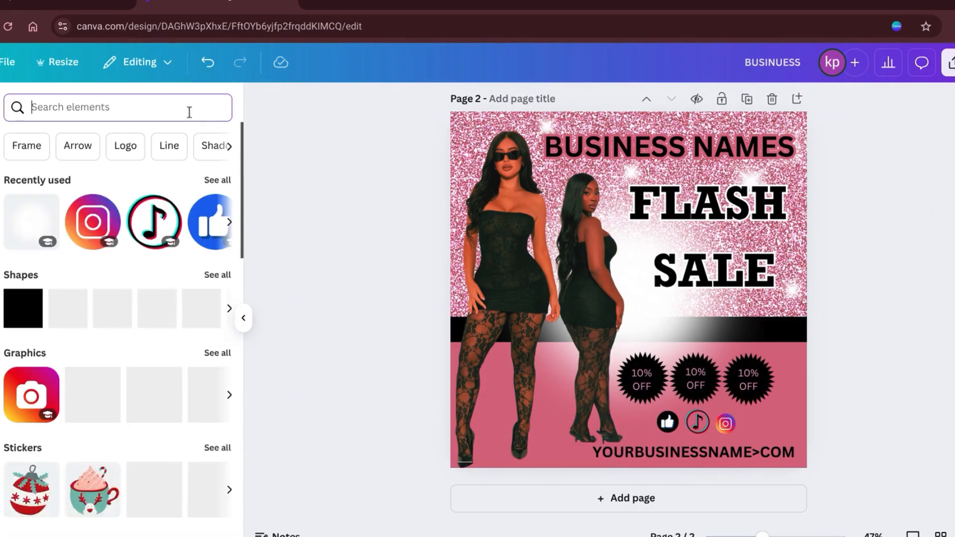
{"action": "left_click", "coordinate": [11, 315]}
{"action": "left_click_drag", "start_coordinate": [616, 273], "coordinate": [489, 151]}
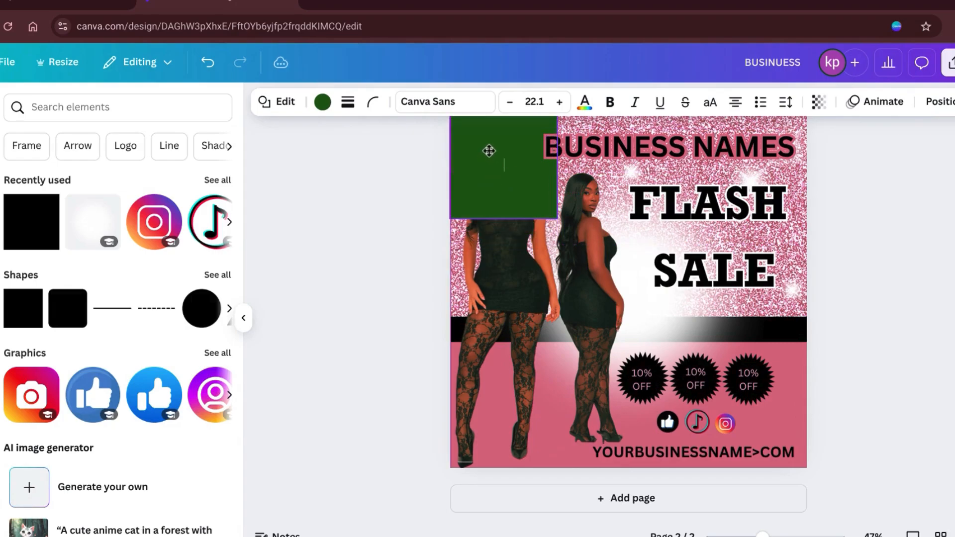
{"action": "left_click", "coordinate": [871, 306]}
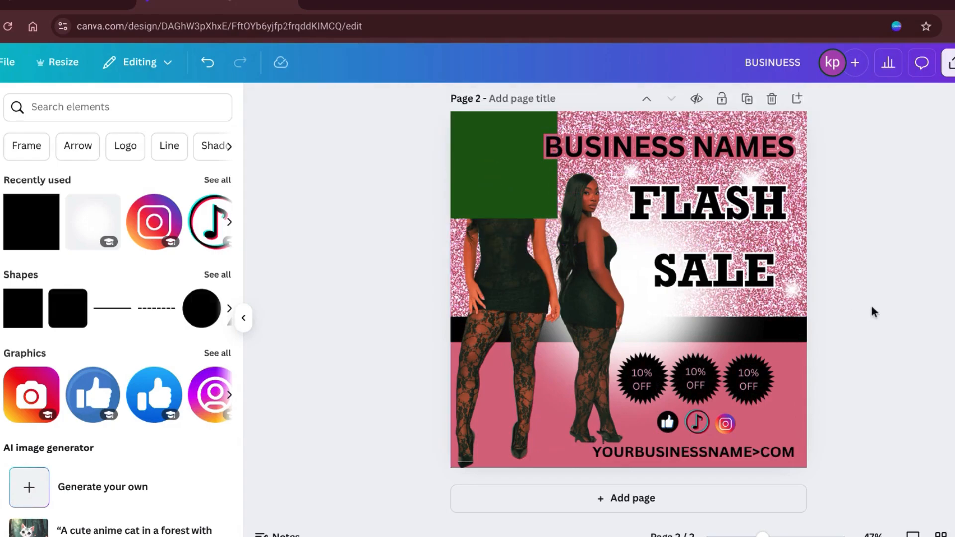
{"action": "left_click", "coordinate": [497, 185]}
{"action": "left_click_drag", "start_coordinate": [557, 219], "coordinate": [807, 468]}
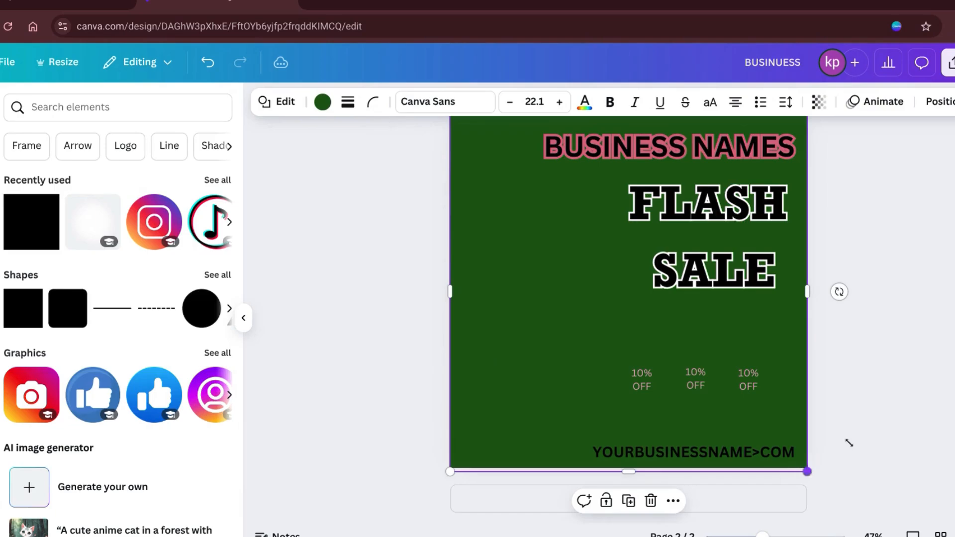
{"action": "left_click", "coordinate": [889, 379]}
Recolor the full-page square to the bright red #ff004f and set its transparency to 23.
{"action": "scroll", "coordinate": [888, 375], "scroll_direction": "up", "scroll_amount": 2}
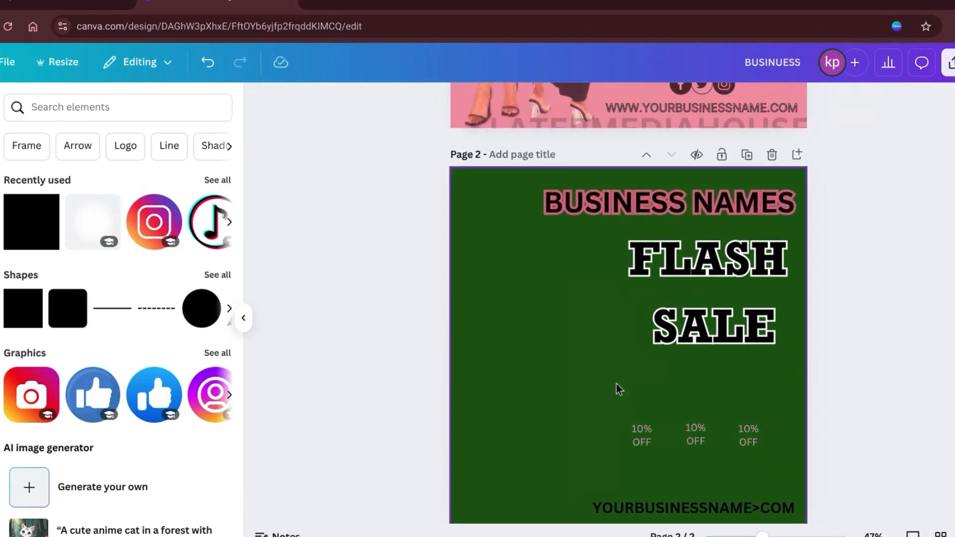
{"action": "left_click", "coordinate": [577, 379]}
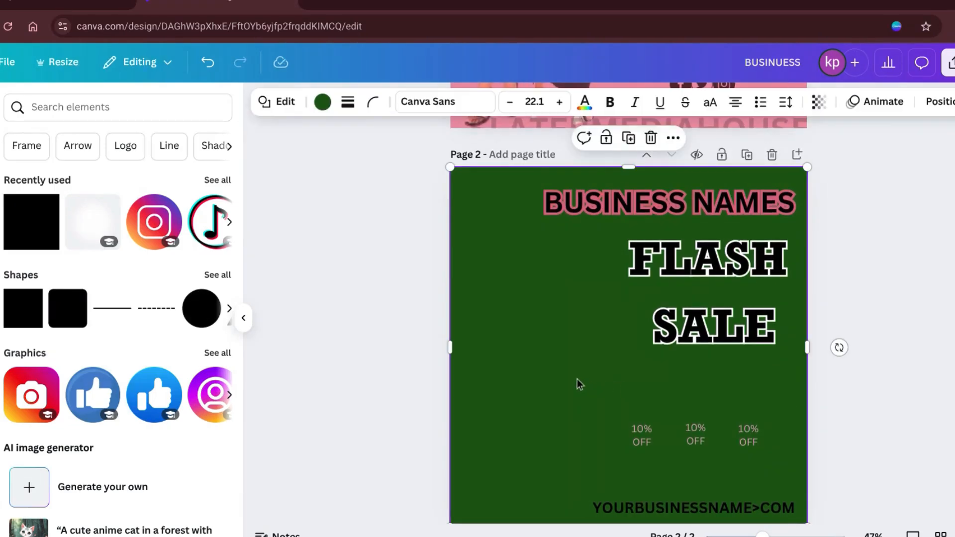
{"action": "left_click", "coordinate": [321, 104]}
{"action": "left_click", "coordinate": [98, 247]}
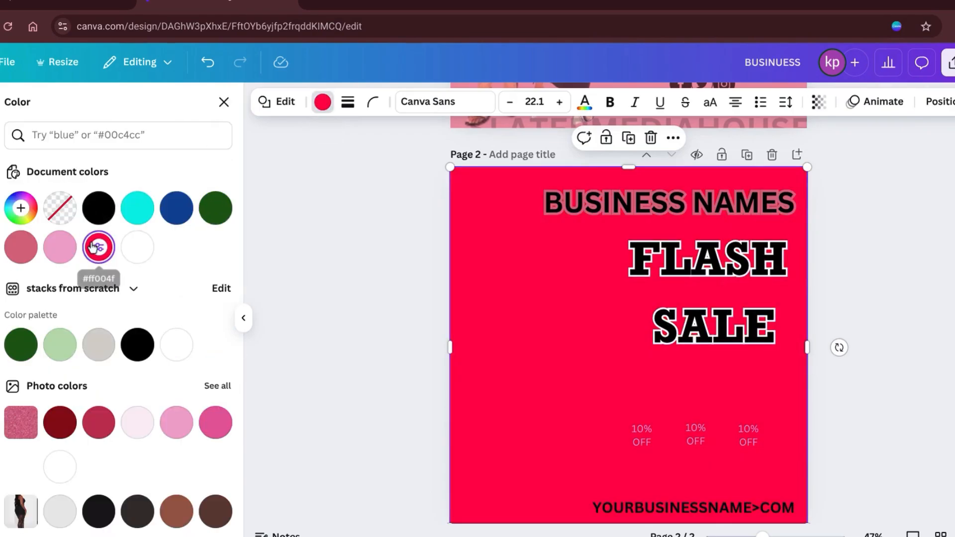
{"action": "left_click", "coordinate": [819, 102]}
{"action": "left_click_drag", "start_coordinate": [853, 158], "coordinate": [773, 195]}
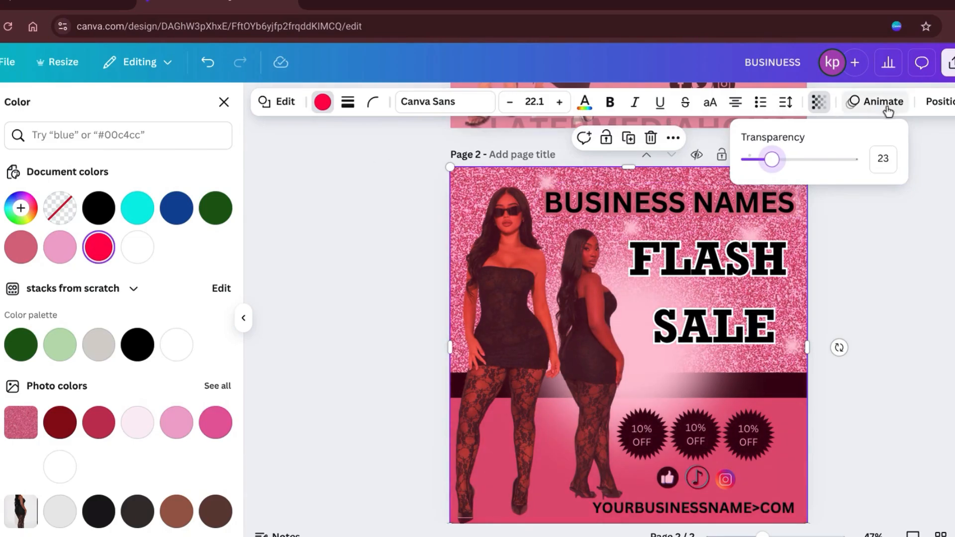
Send the red overlay backward until it sits behind the woman in sunglasses, the sparkles, badges and social icons, still covering the second woman.
{"action": "left_click", "coordinate": [944, 107]}
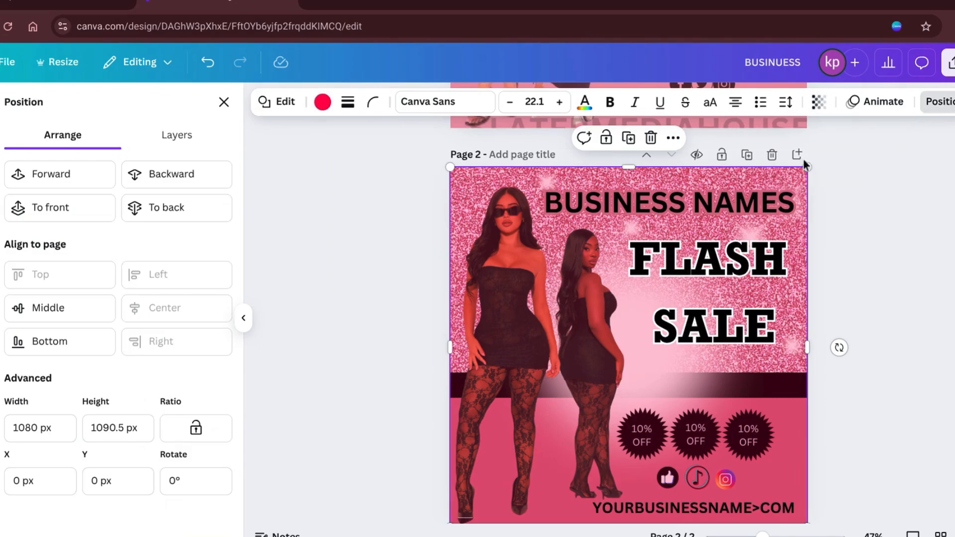
{"action": "left_click", "coordinate": [172, 175]}
{"action": "left_click", "coordinate": [171, 176]}
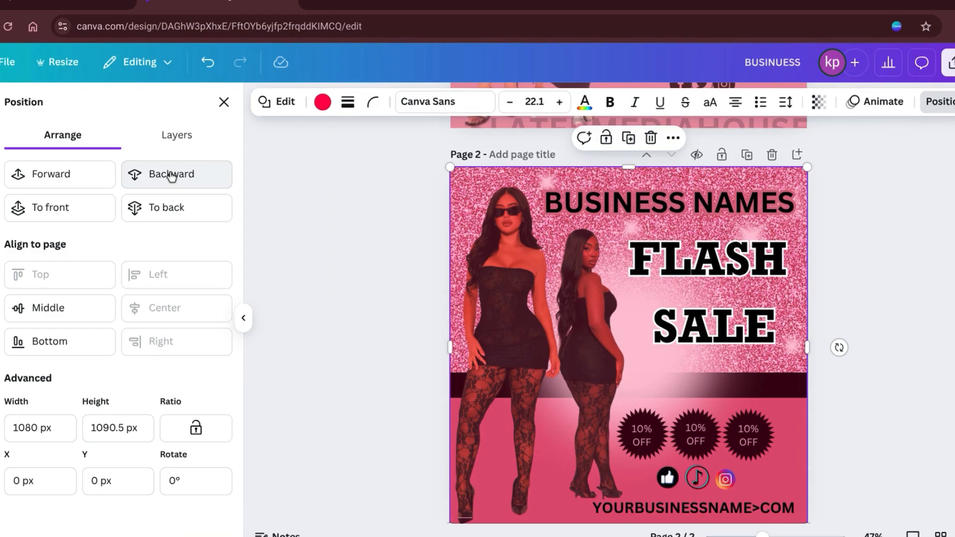
{"action": "left_click", "coordinate": [171, 175]}
{"action": "left_click", "coordinate": [172, 175]}
{"action": "left_click", "coordinate": [172, 175]}
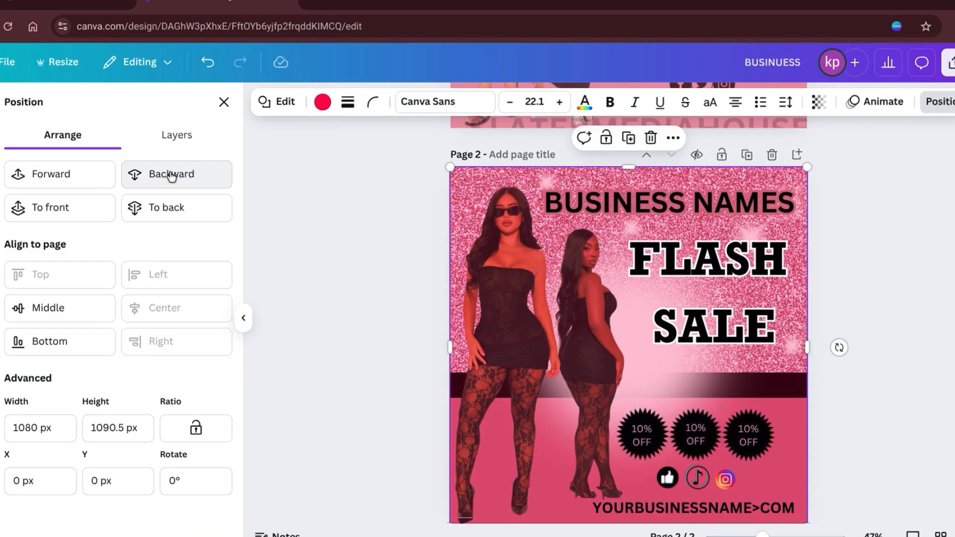
{"action": "left_click", "coordinate": [171, 175]}
{"action": "left_click", "coordinate": [171, 175]}
{"action": "left_click", "coordinate": [172, 175]}
{"action": "left_click", "coordinate": [171, 175]}
{"action": "left_click", "coordinate": [172, 175]}
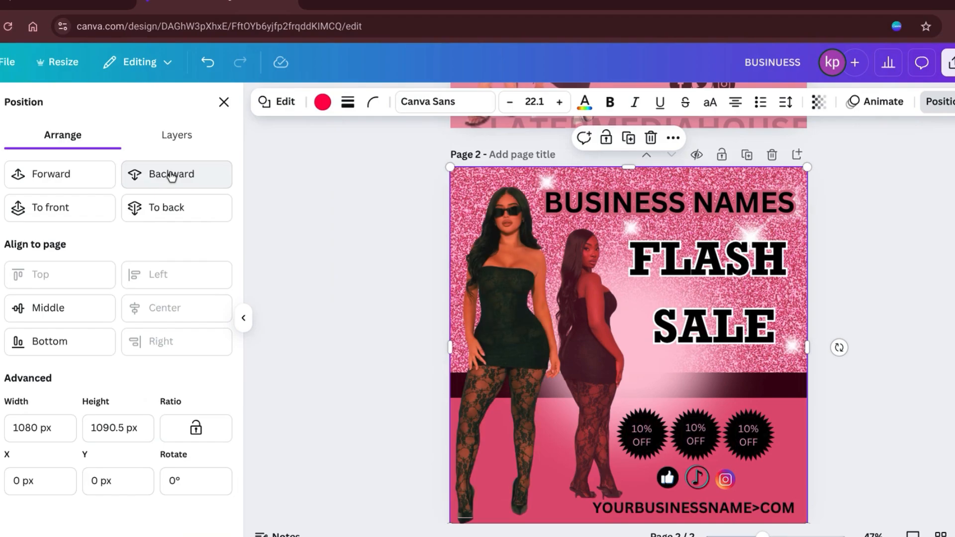
{"action": "left_click", "coordinate": [926, 324]}
{"action": "scroll", "coordinate": [925, 323], "scroll_direction": "up", "scroll_amount": 1}
{"action": "scroll", "coordinate": [925, 324], "scroll_direction": "down", "scroll_amount": 2}
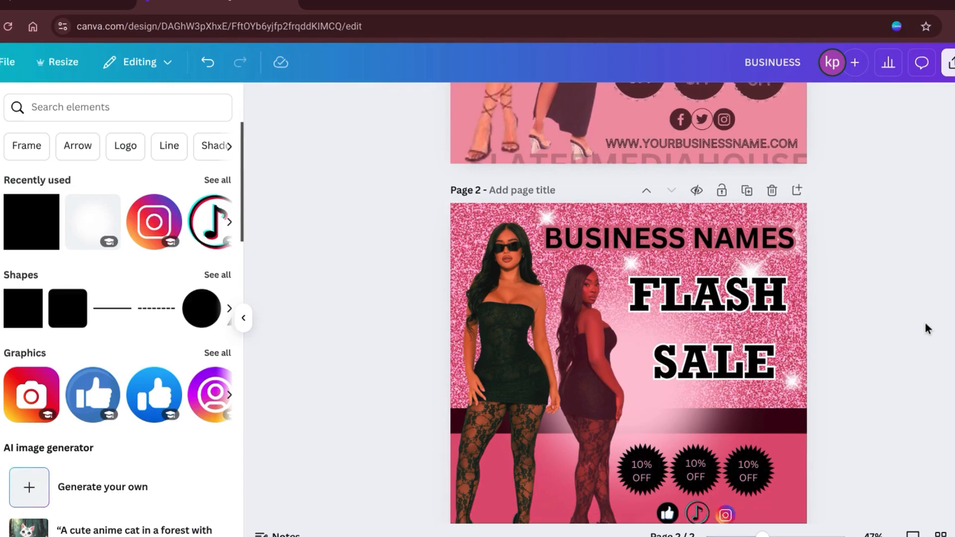
{"action": "scroll", "coordinate": [926, 323], "scroll_direction": "down", "scroll_amount": 1}
{"action": "scroll", "coordinate": [925, 323], "scroll_direction": "up", "scroll_amount": 1}
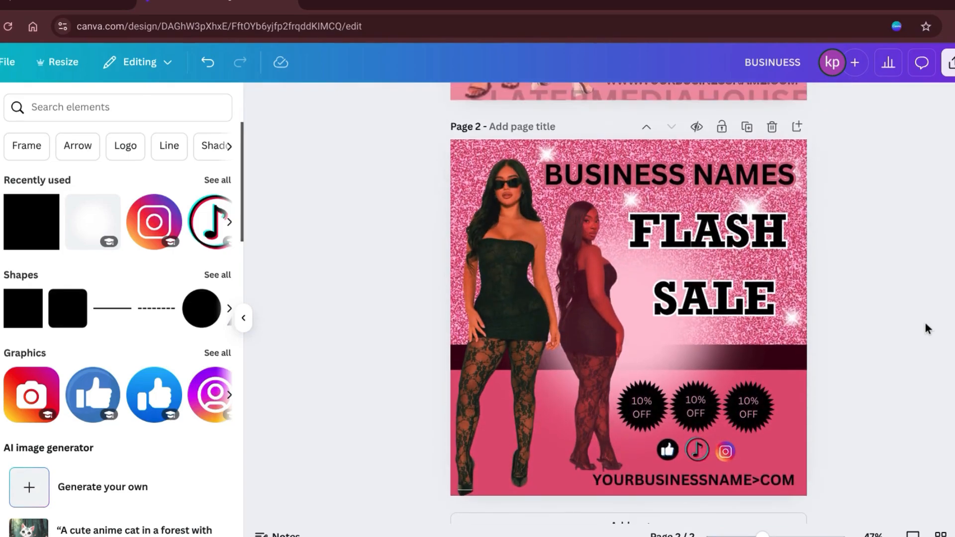